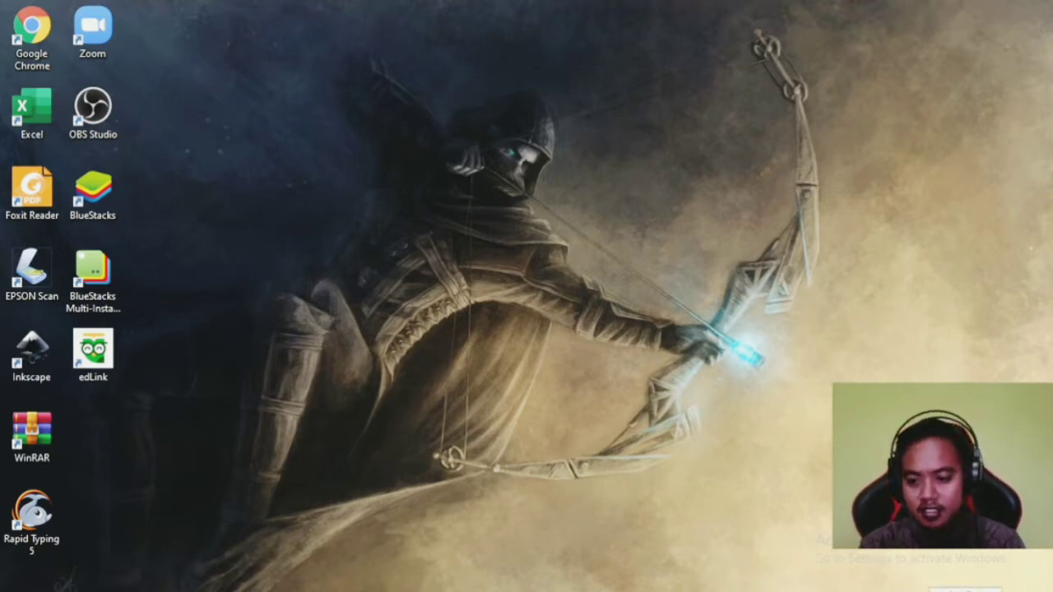
Check the computer's Wi-Fi connection in the network list.
click(966, 591)
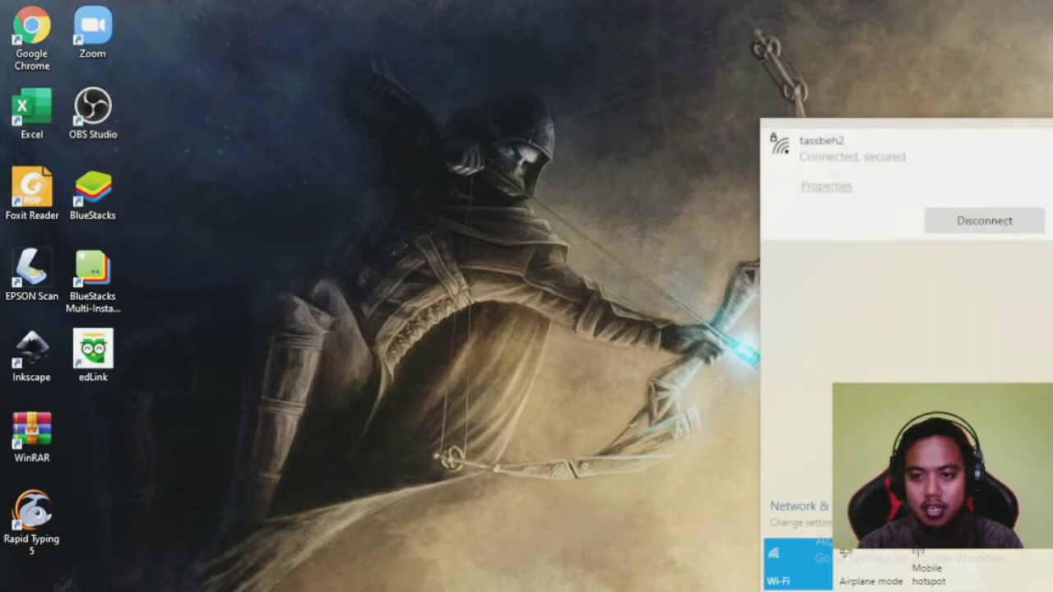
click(573, 129)
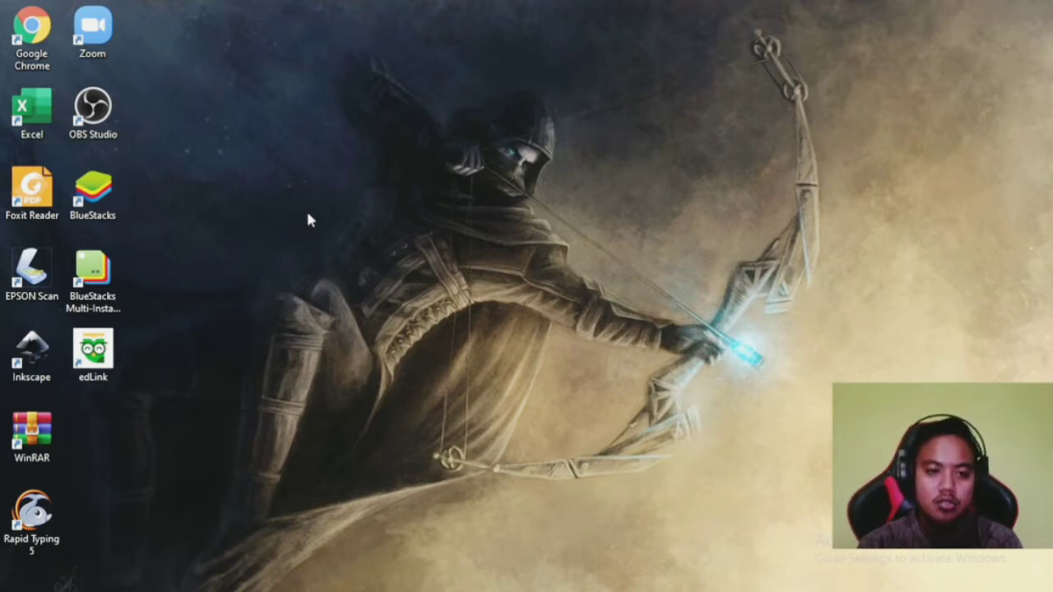
Open Google Chrome, go to edlink.id and open its login page.
double_click(46, 52)
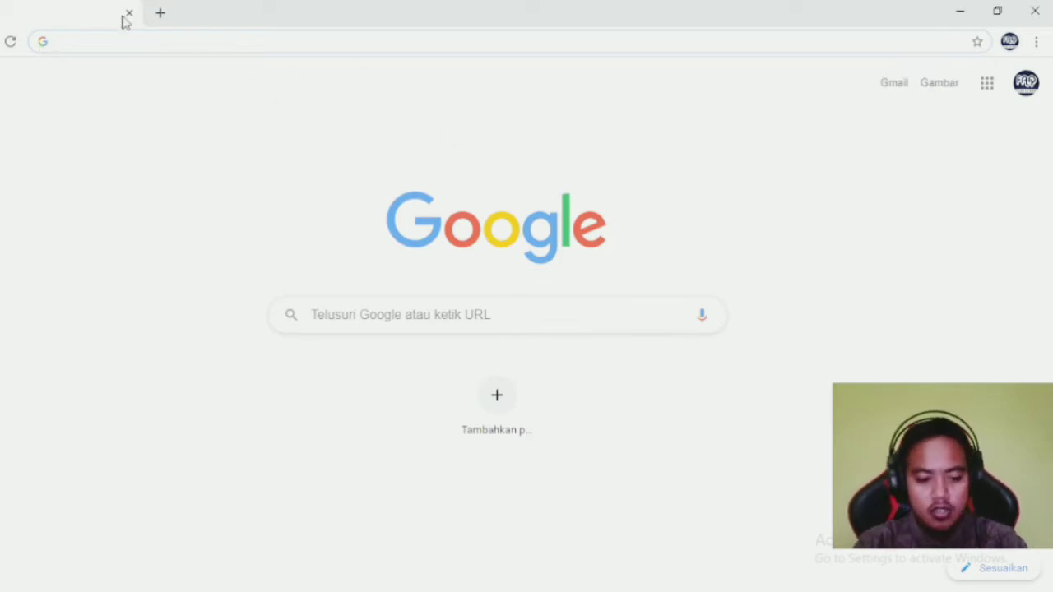
text(edl)
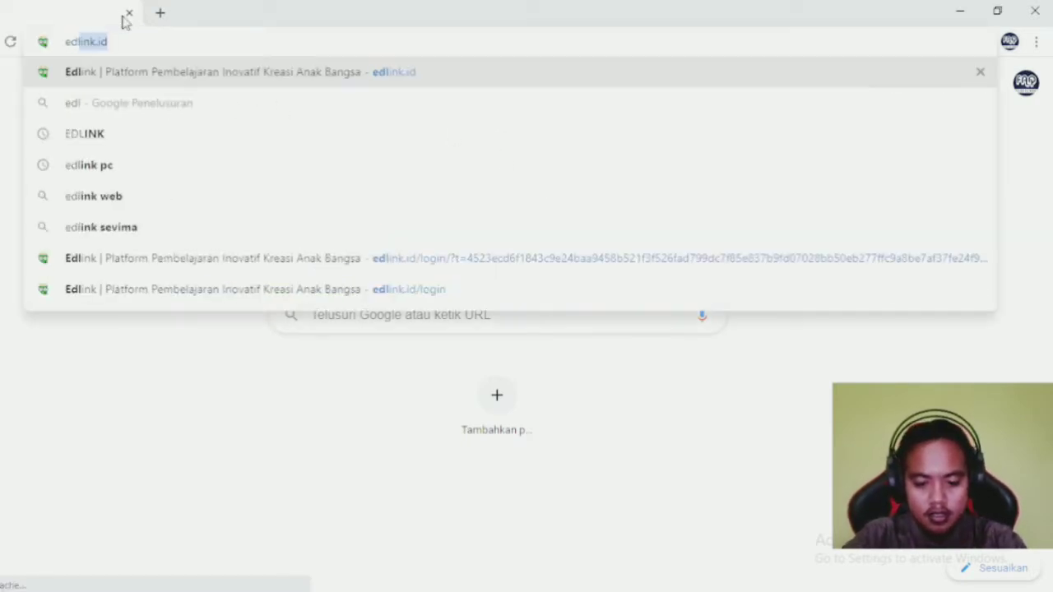
text(ink)
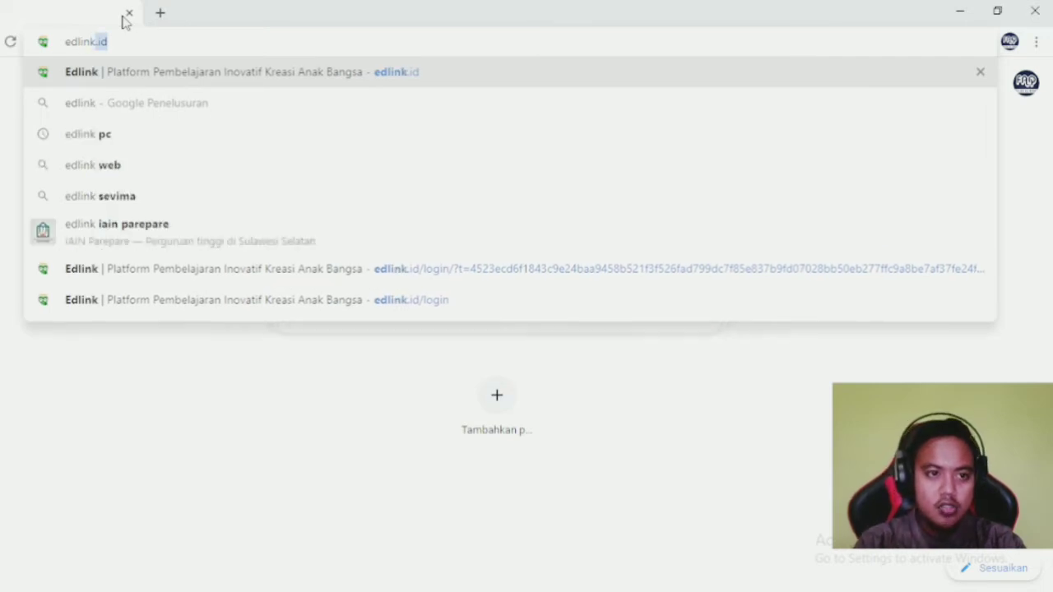
click(162, 75)
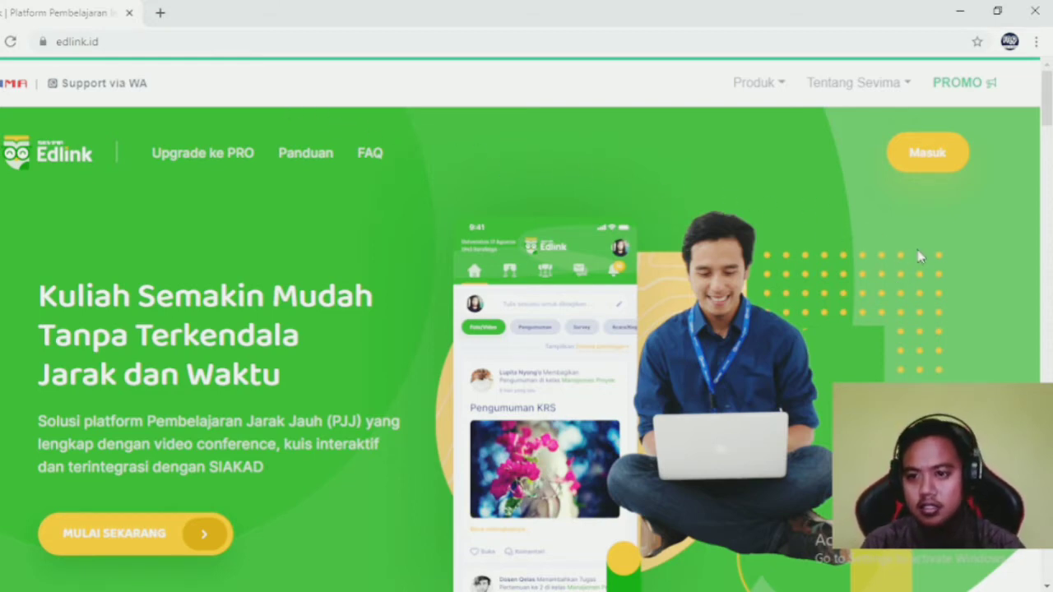
click(922, 154)
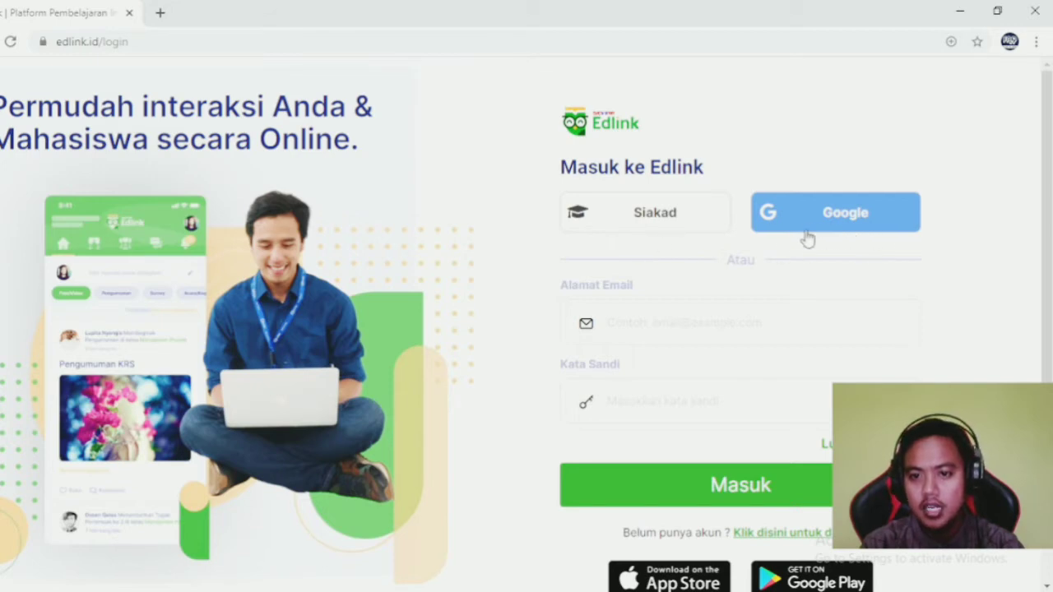
Switch the login form to Siakad and choose Institut Agama Islam Negeri ParePare as the Perguruan Tinggi.
click(675, 230)
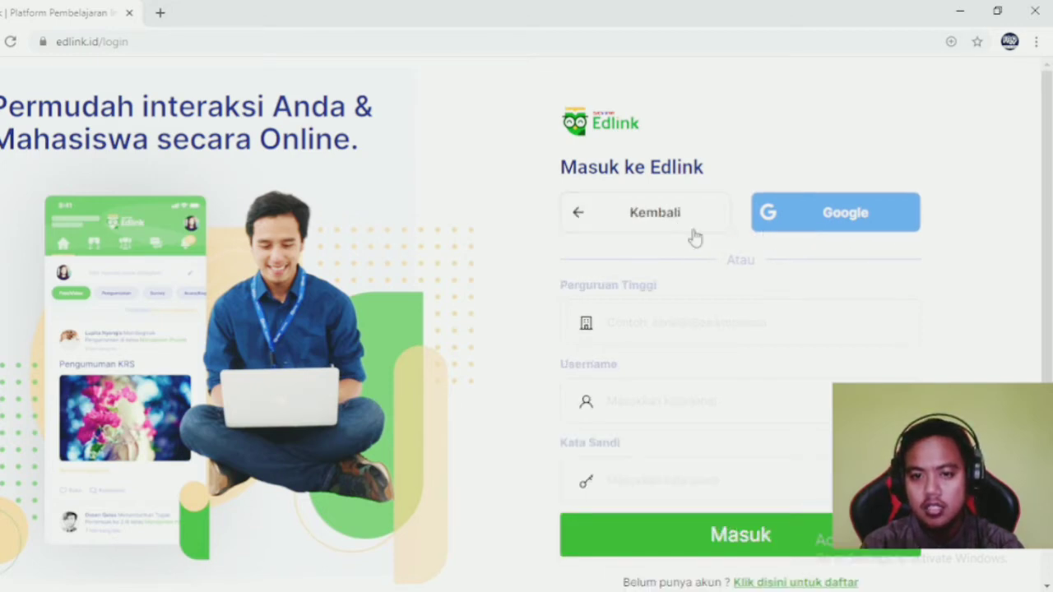
click(649, 216)
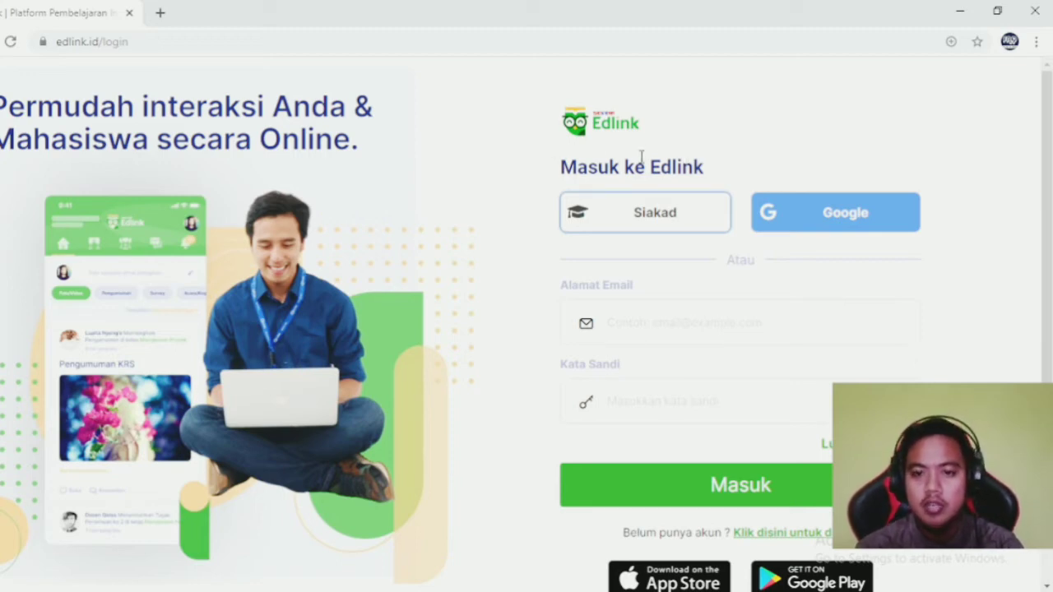
click(657, 221)
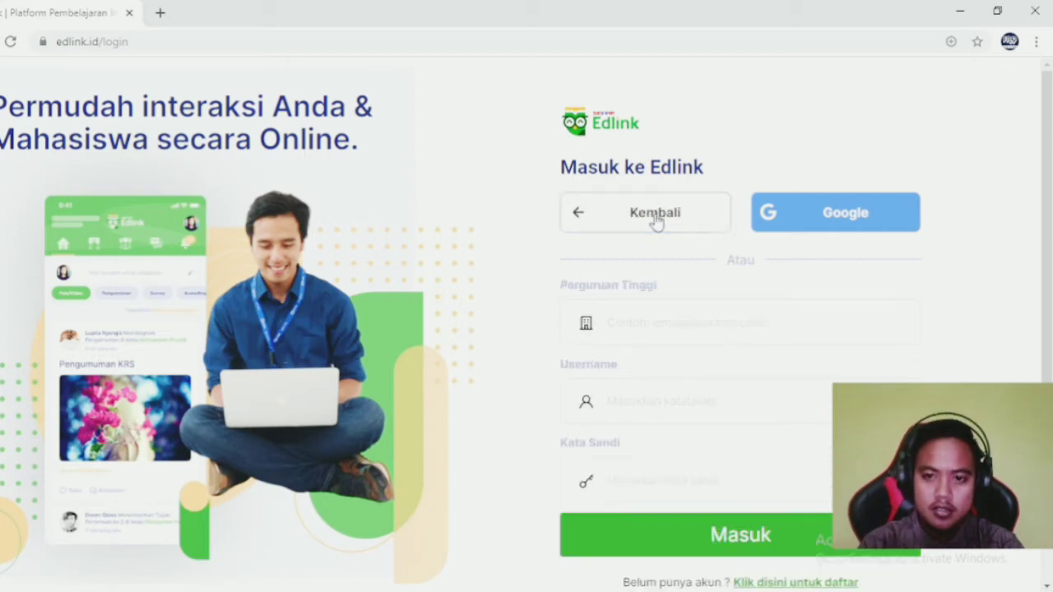
click(645, 321)
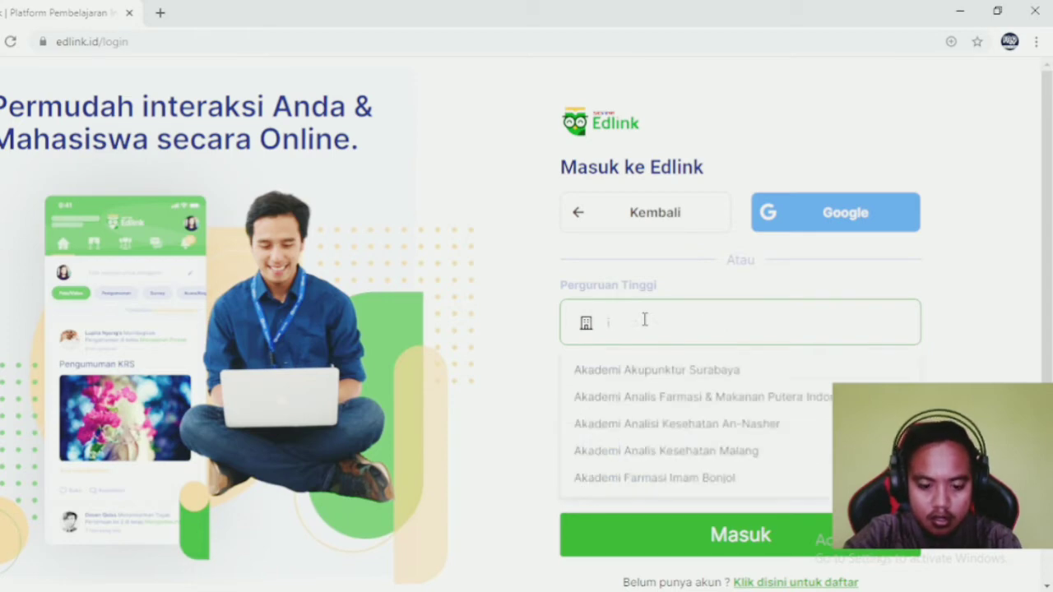
text(titut)
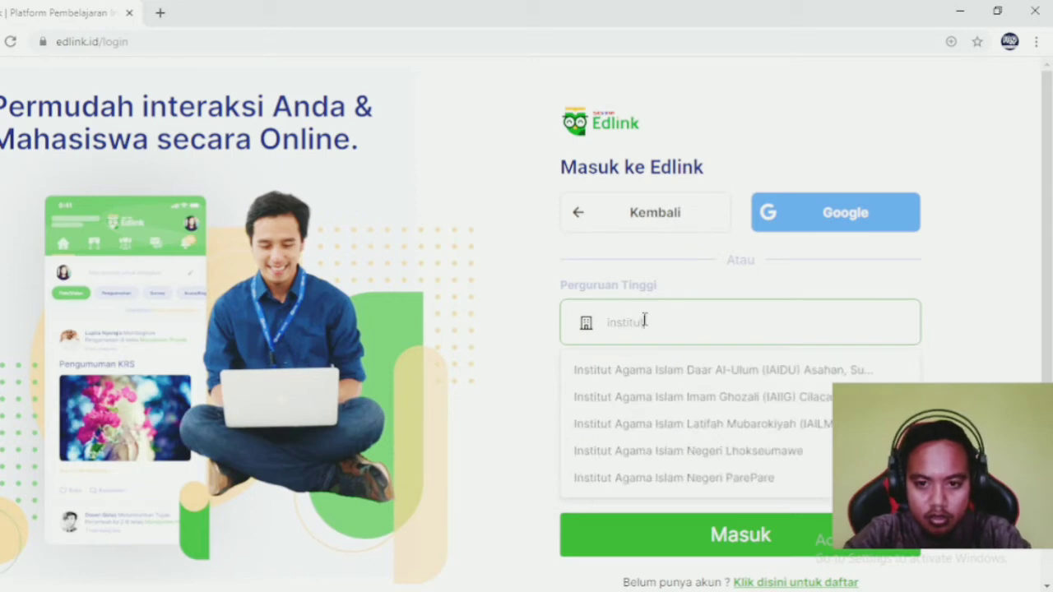
click(682, 483)
Enter the student's username and account password, sign in to Edlink and dismiss the Google Translate prompt.
click(677, 401)
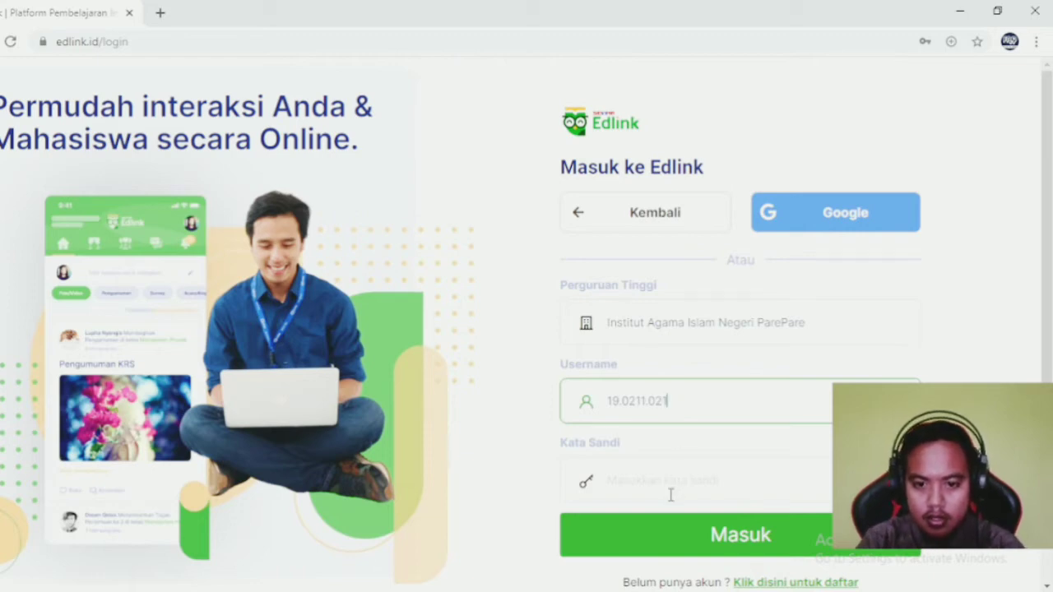
click(670, 485)
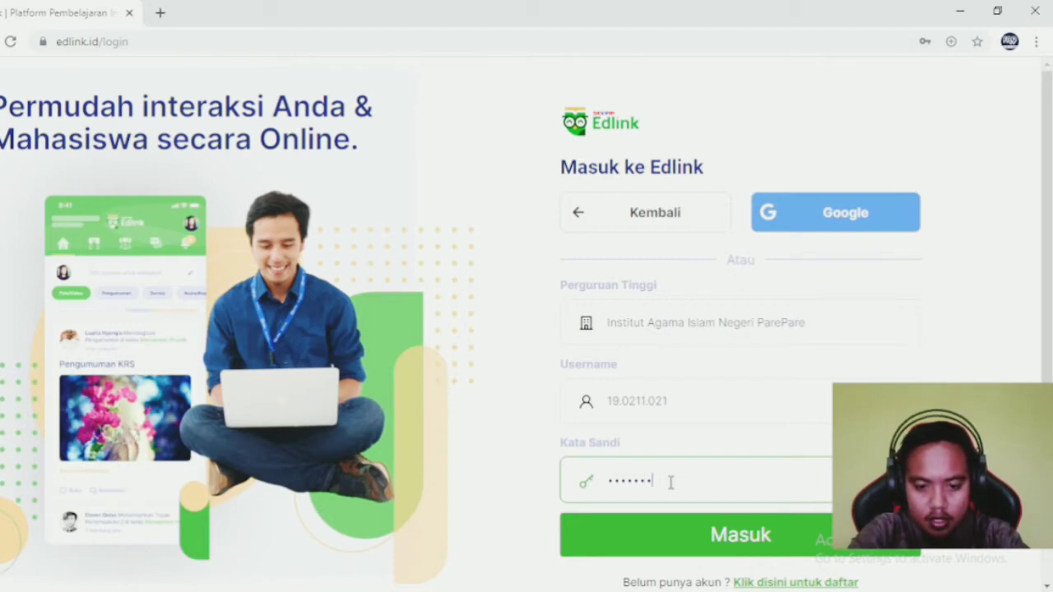
click(705, 547)
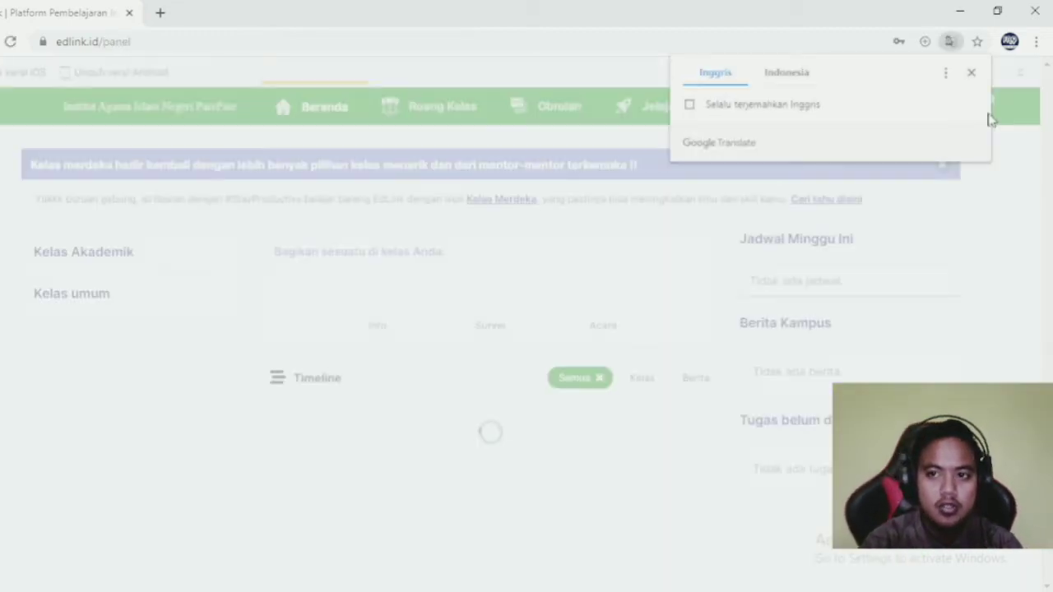
click(971, 74)
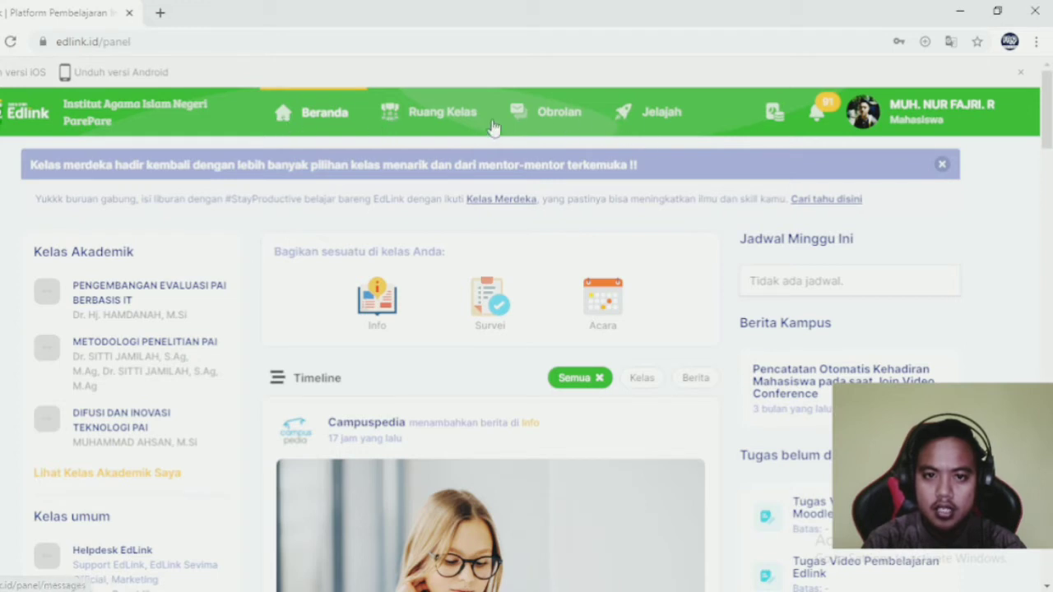
Look through the Ruang Kelas, Obrolan and Jelajah pages of the student panel.
click(400, 122)
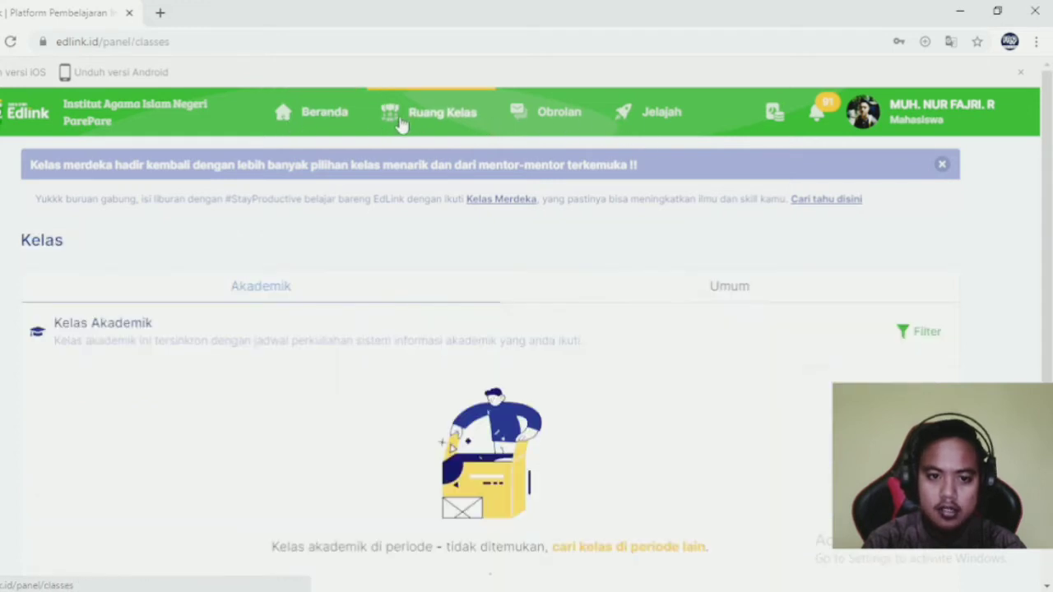
scroll(437, 354, down, 2)
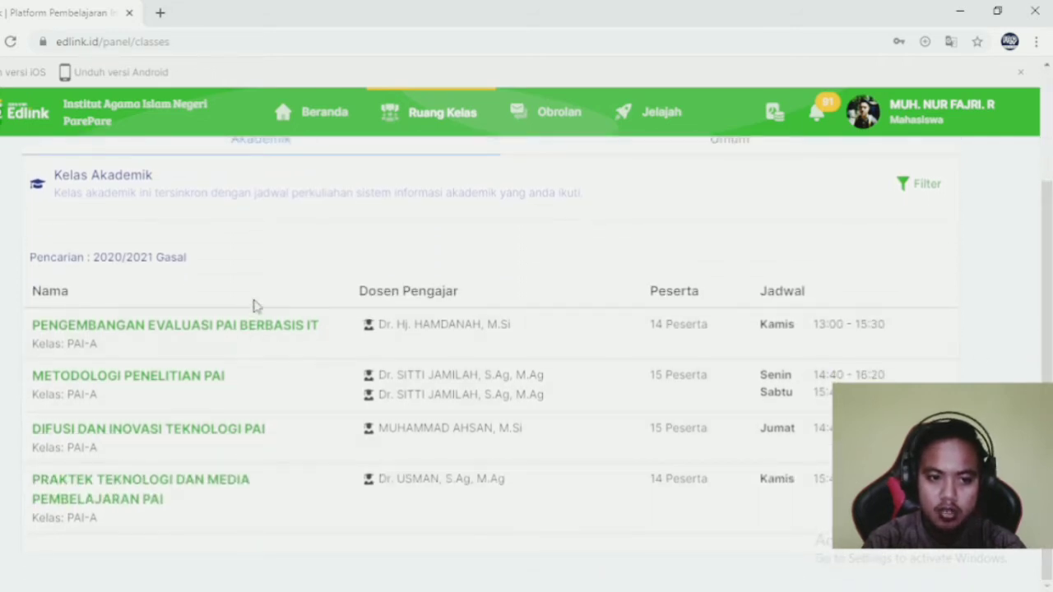
click(539, 129)
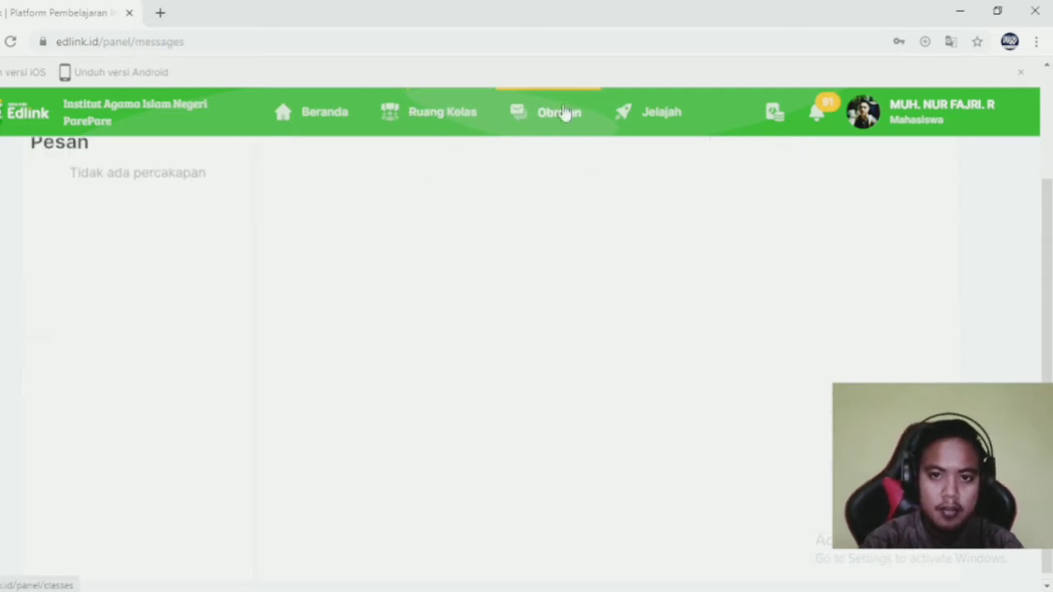
click(656, 119)
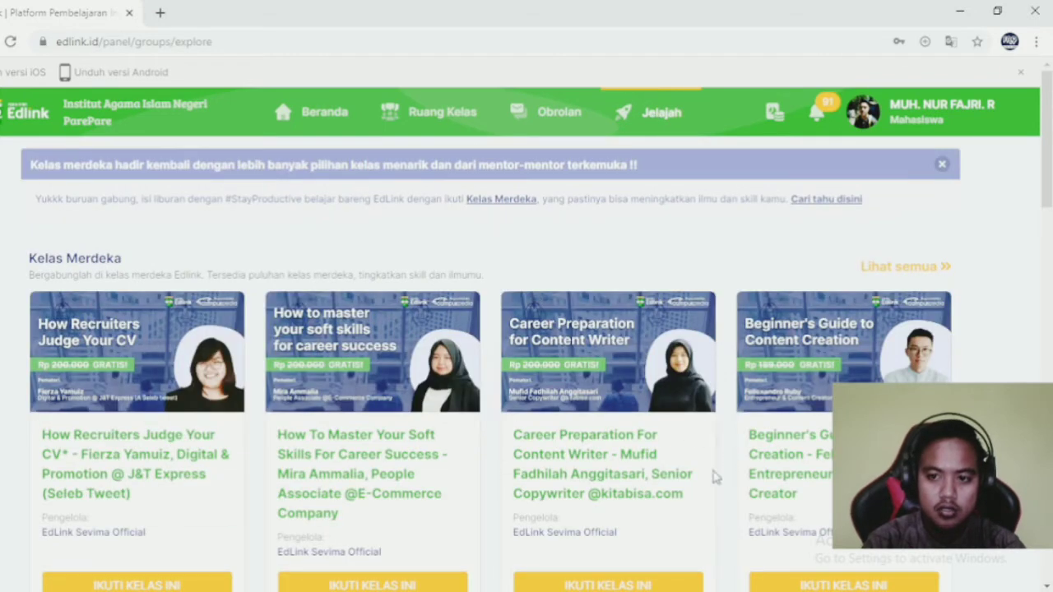
drag(1041, 156, 1028, 126)
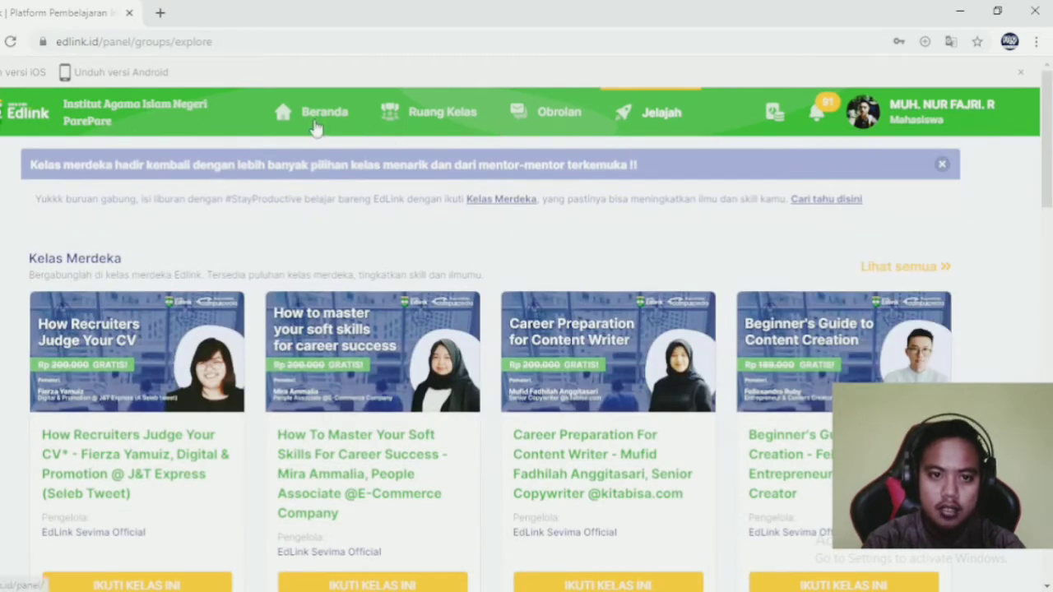
Return to the Beranda page and review its timeline, campus news and the assignments under Tugas belum dikumpulkan.
click(313, 115)
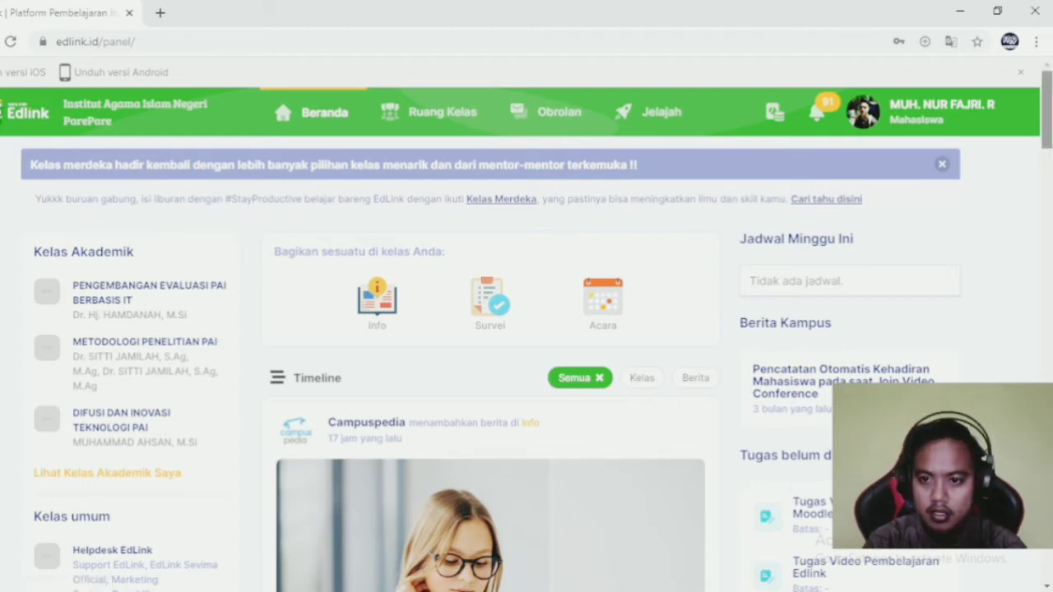
scroll(907, 149, down, 2)
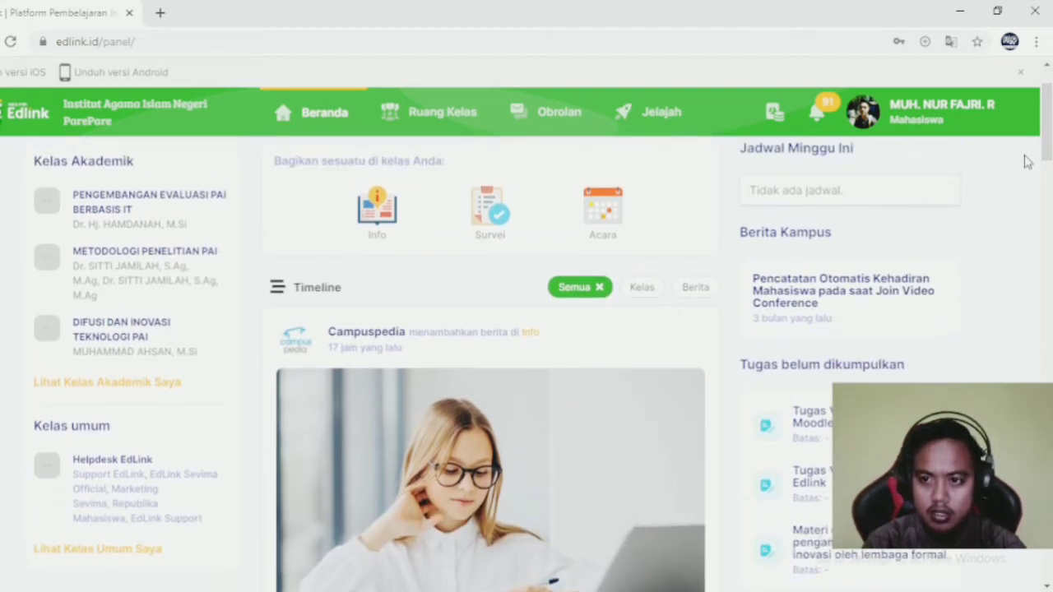
scroll(1027, 161, down, 2)
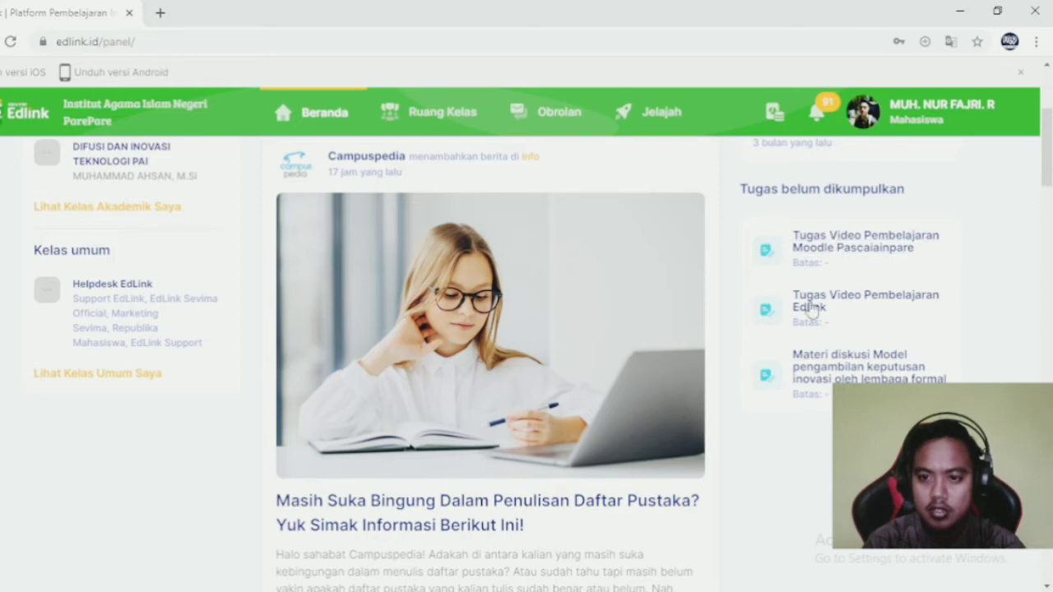
drag(1046, 171, 1046, 136)
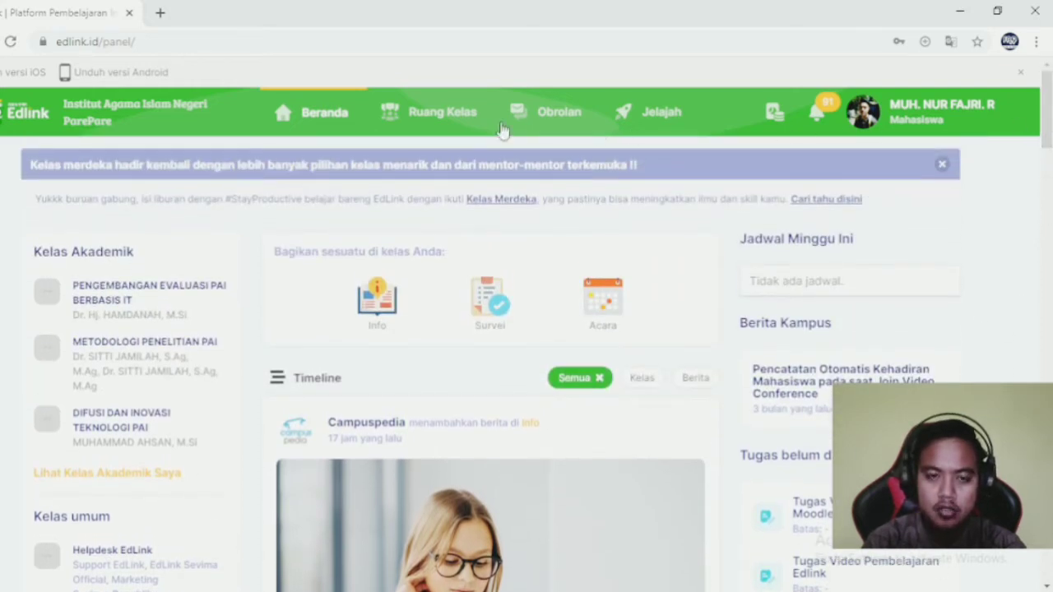
Open the class PRAKTEK TEKNOLOGI DAN MEDIA PEMBELAJARAN PAI from the academic classes and view its discussion timeline.
click(428, 122)
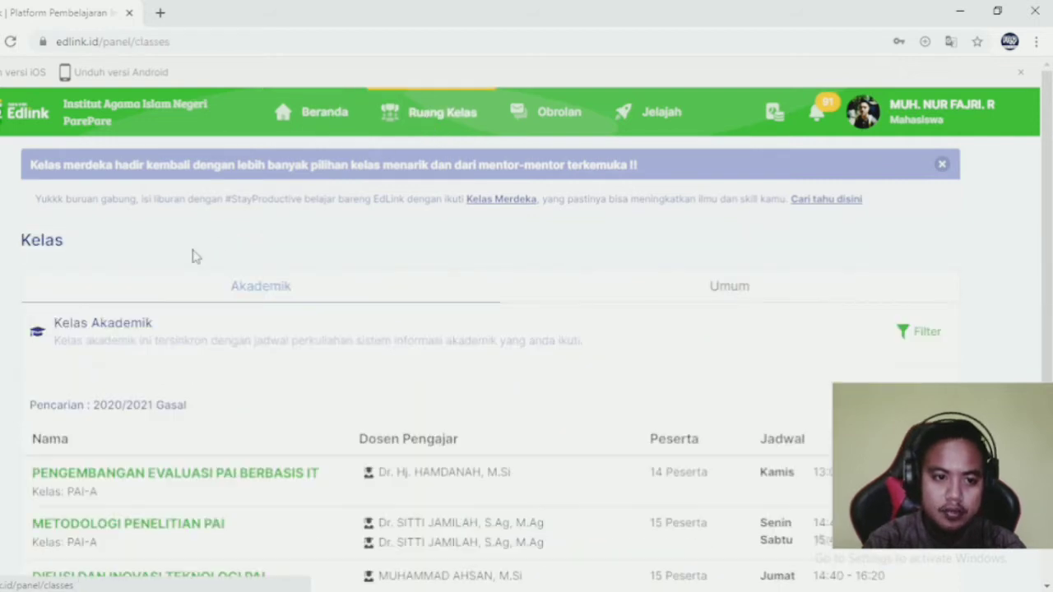
scroll(527, 346, down, 1)
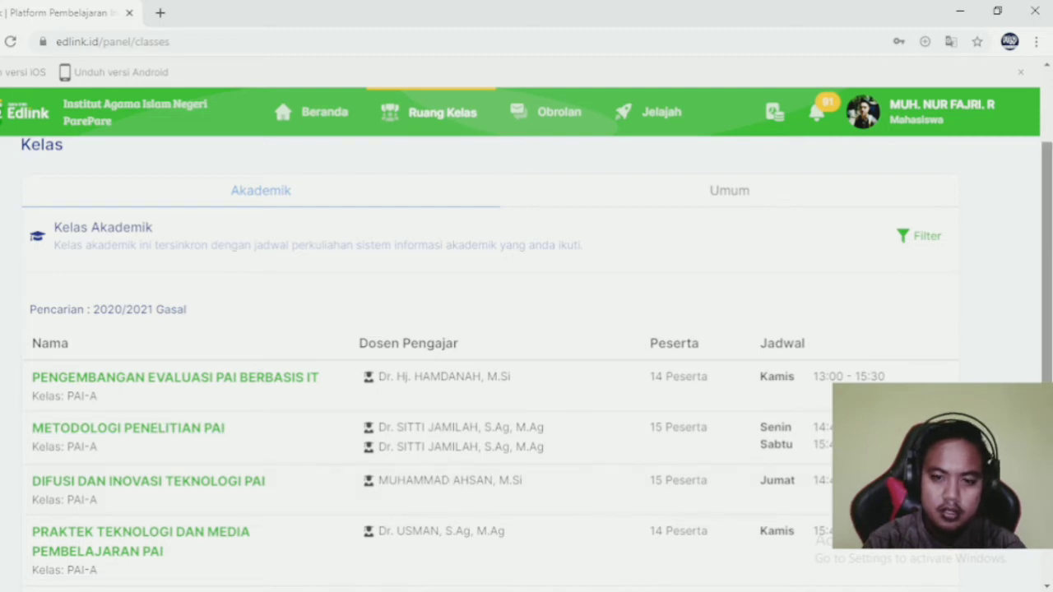
scroll(649, 352, down, 1)
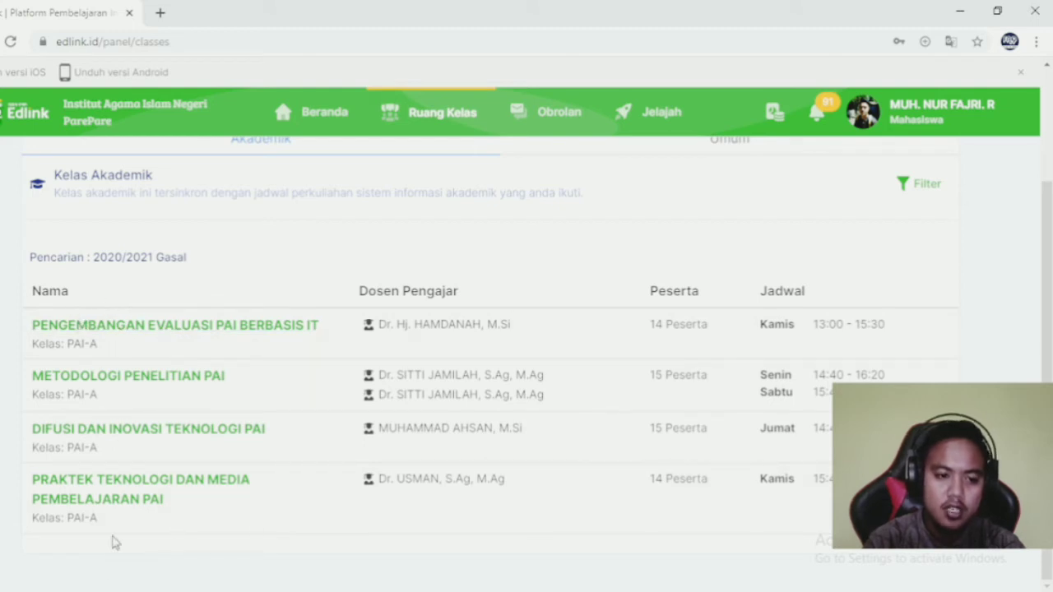
click(117, 508)
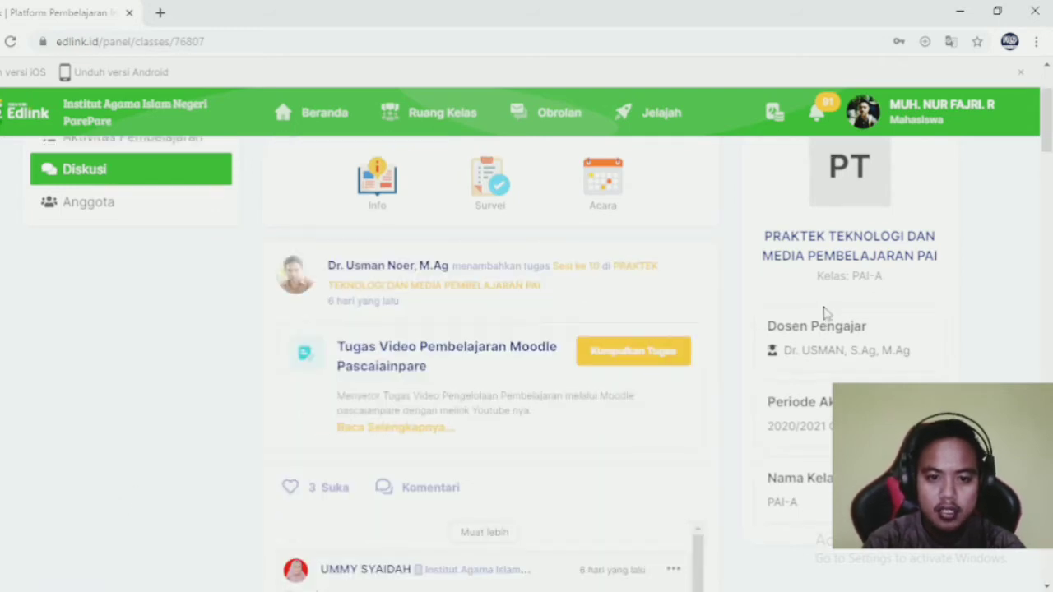
scroll(825, 309, down, 3)
drag(1048, 130, 1019, 92)
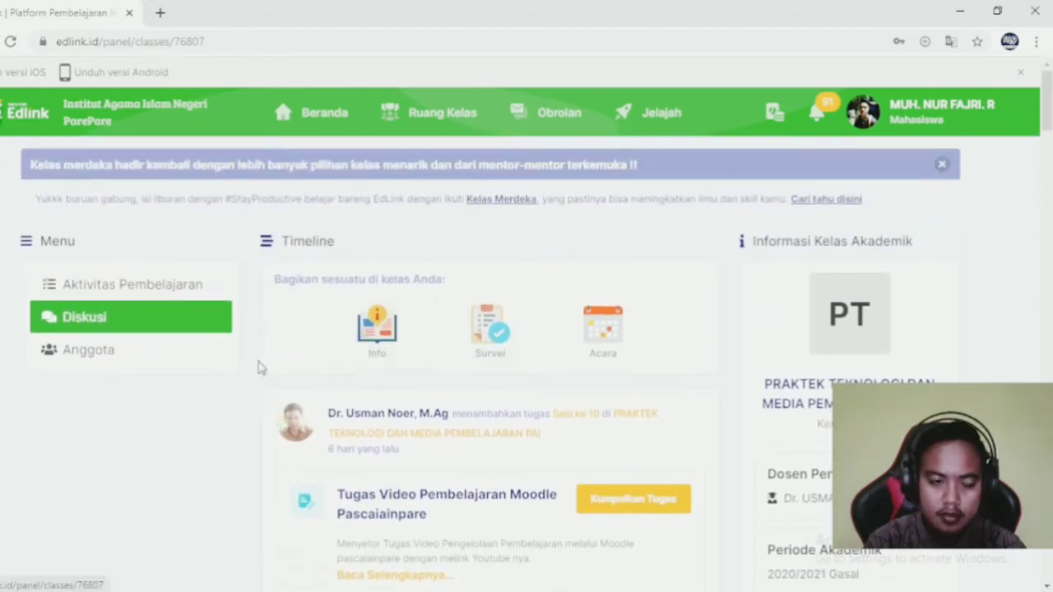
Open the class's Aktivitas Pembelajaran page and examine its list of learning sessions.
click(128, 291)
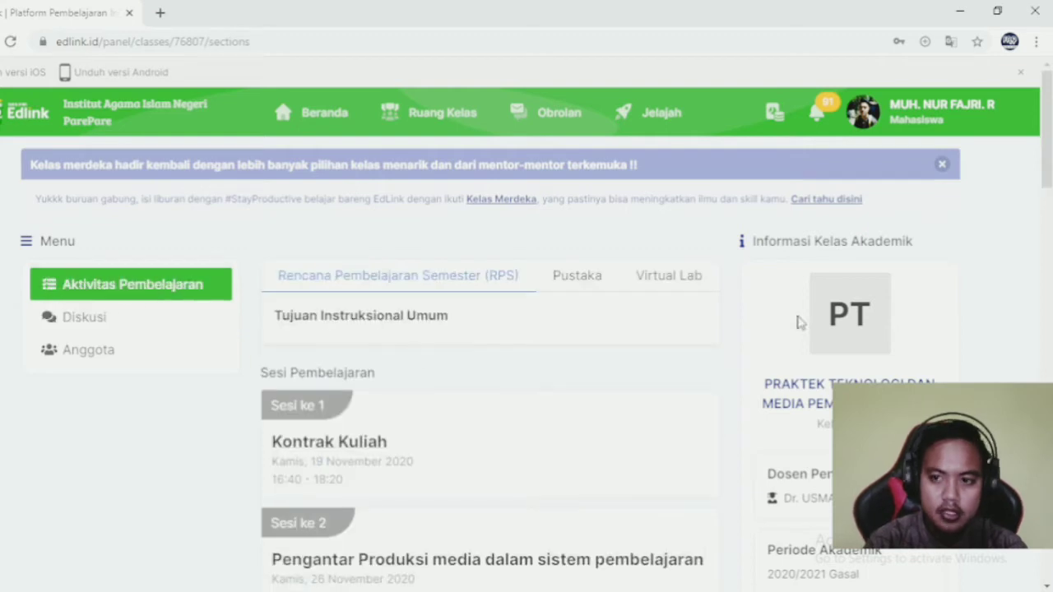
scroll(526, 329, down, 2)
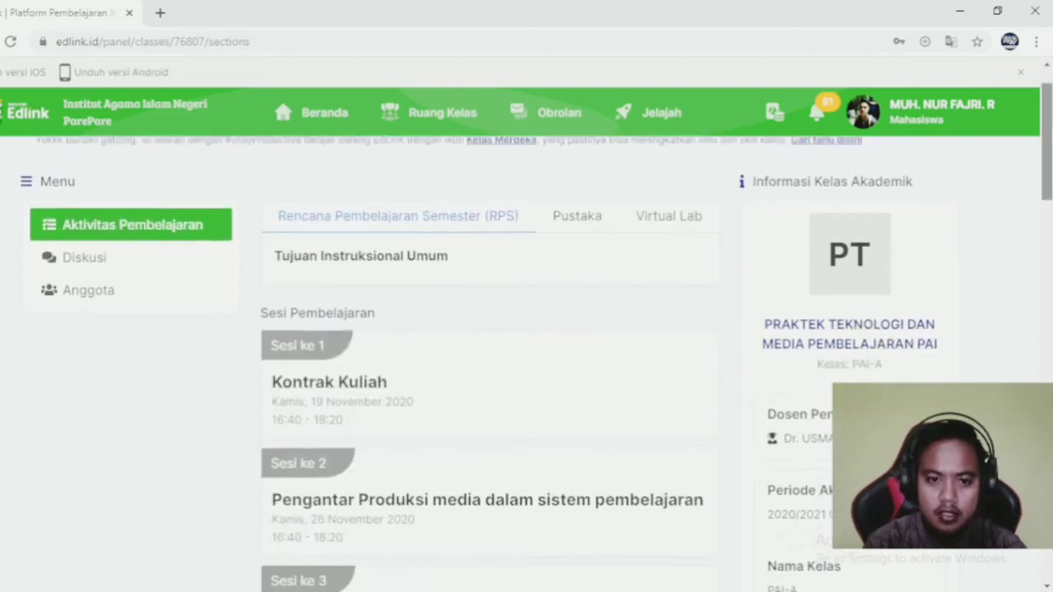
scroll(527, 330, down, 1)
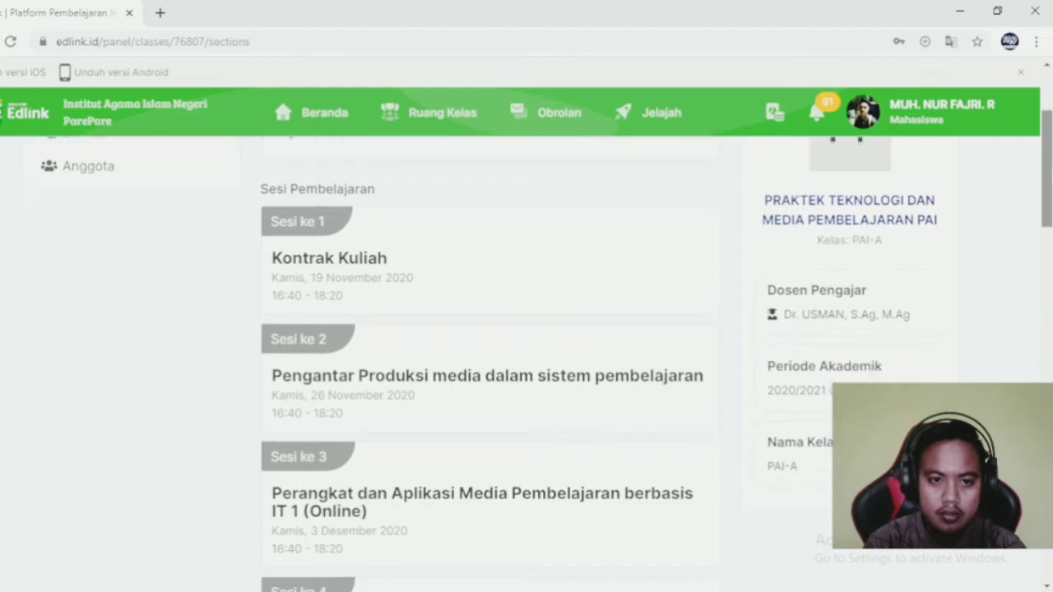
drag(1052, 179, 1048, 124)
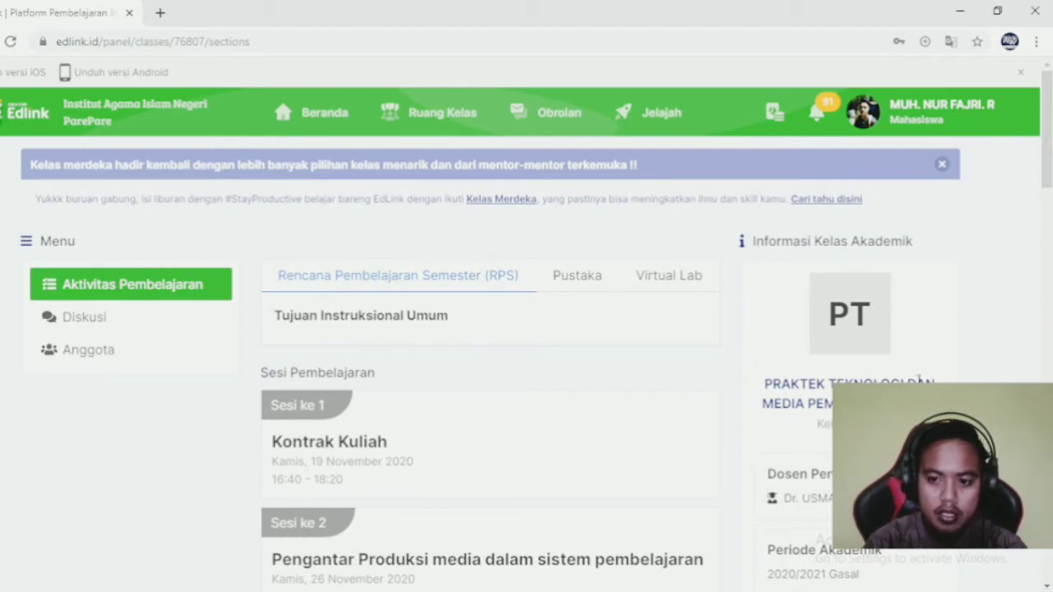
drag(1047, 142, 1047, 191)
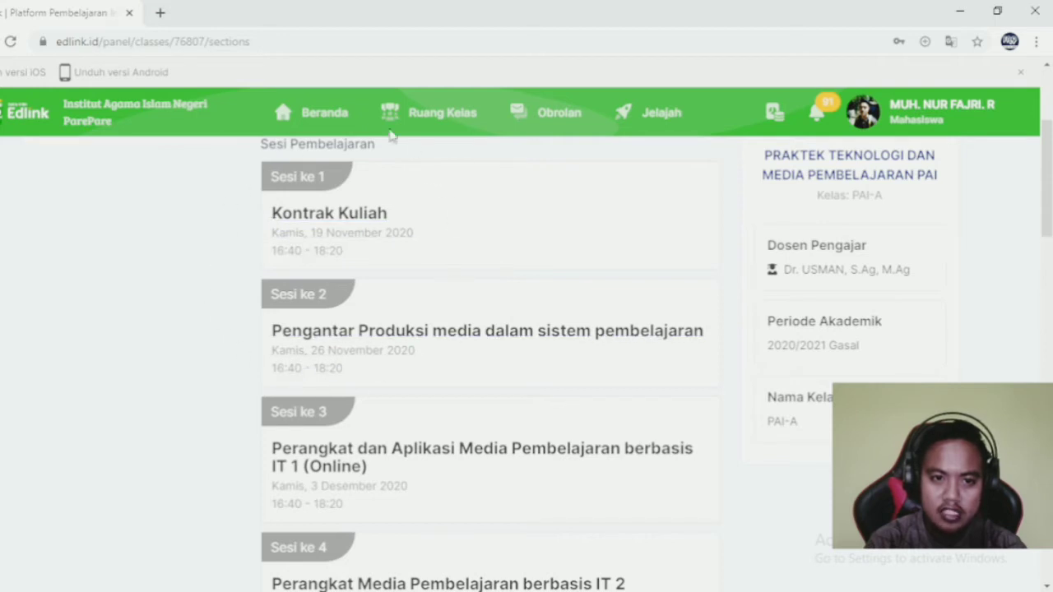
Finish reviewing the class's learning sessions, view the student's profile page and sign out of the student account.
drag(1048, 186, 1025, 158)
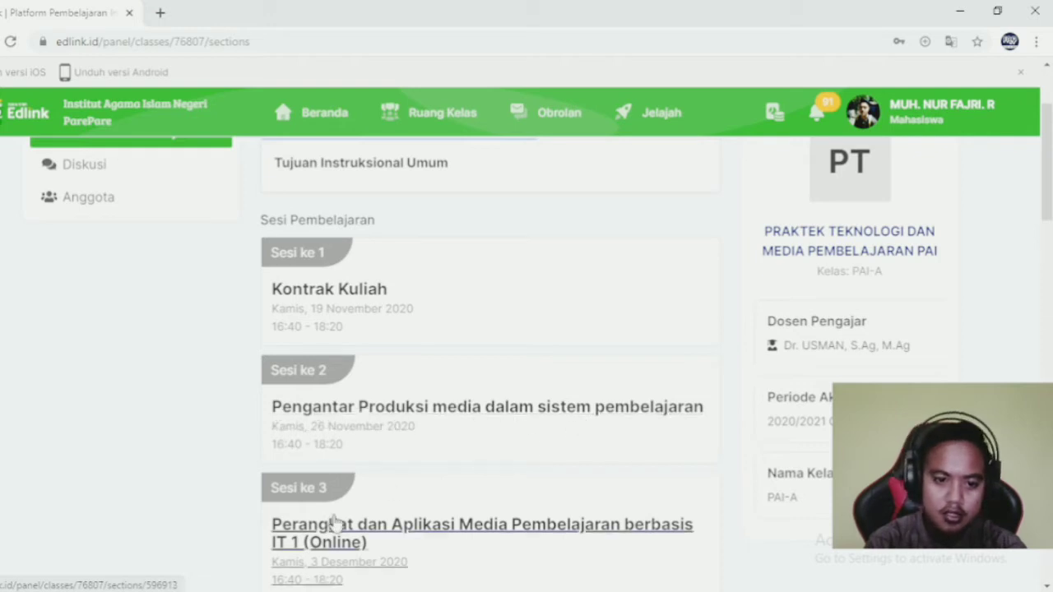
scroll(608, 185, up, 3)
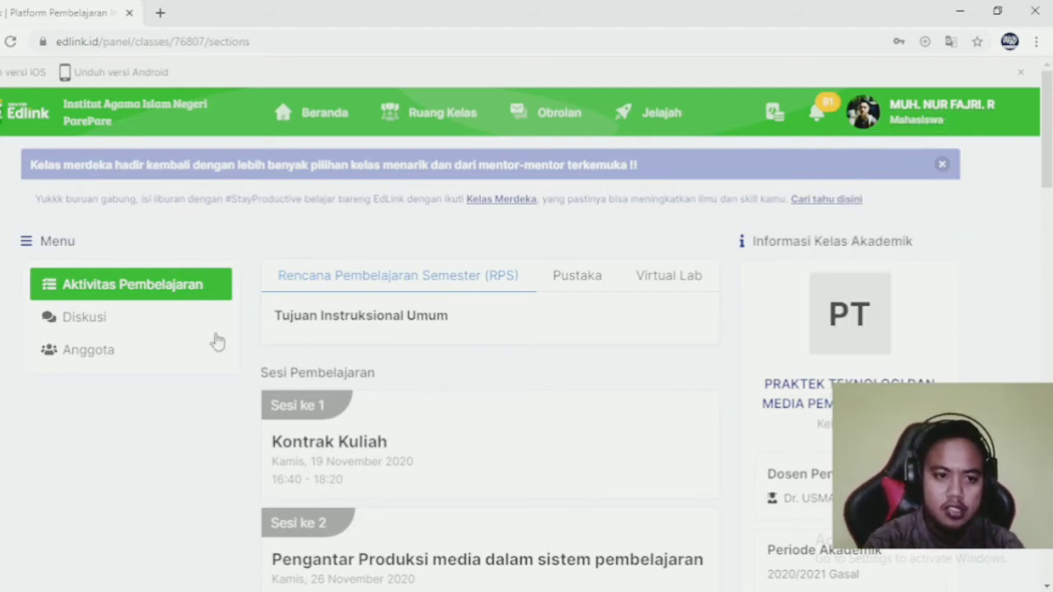
mouse_move(890, 107)
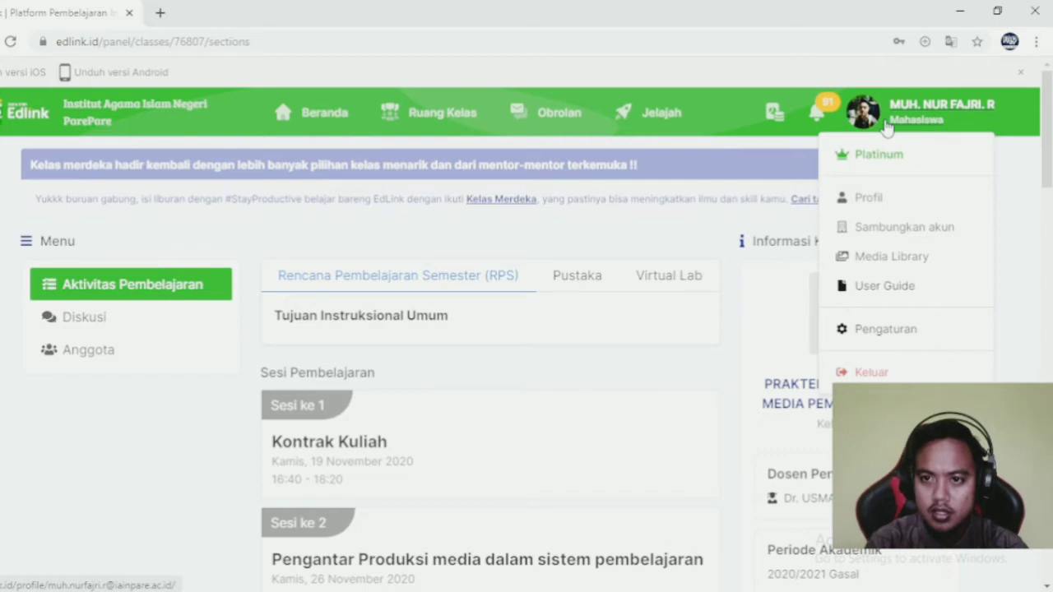
click(887, 123)
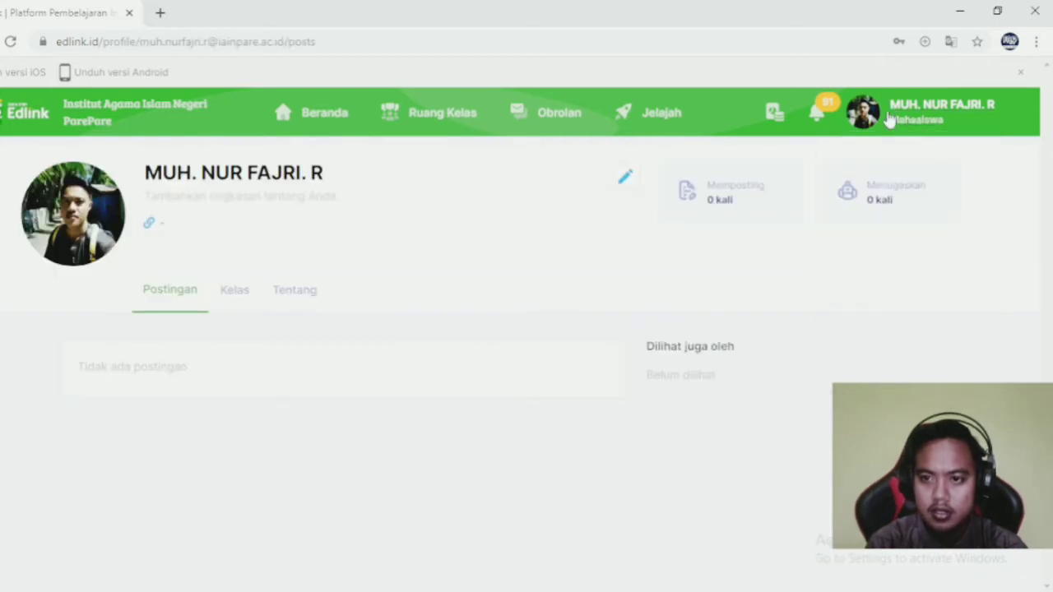
mouse_move(890, 119)
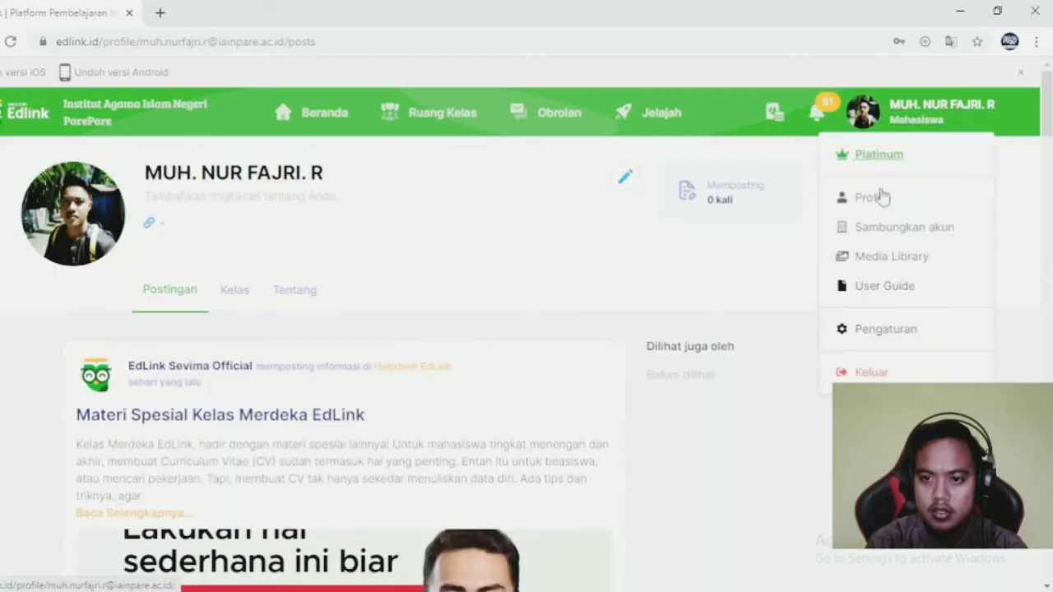
click(872, 374)
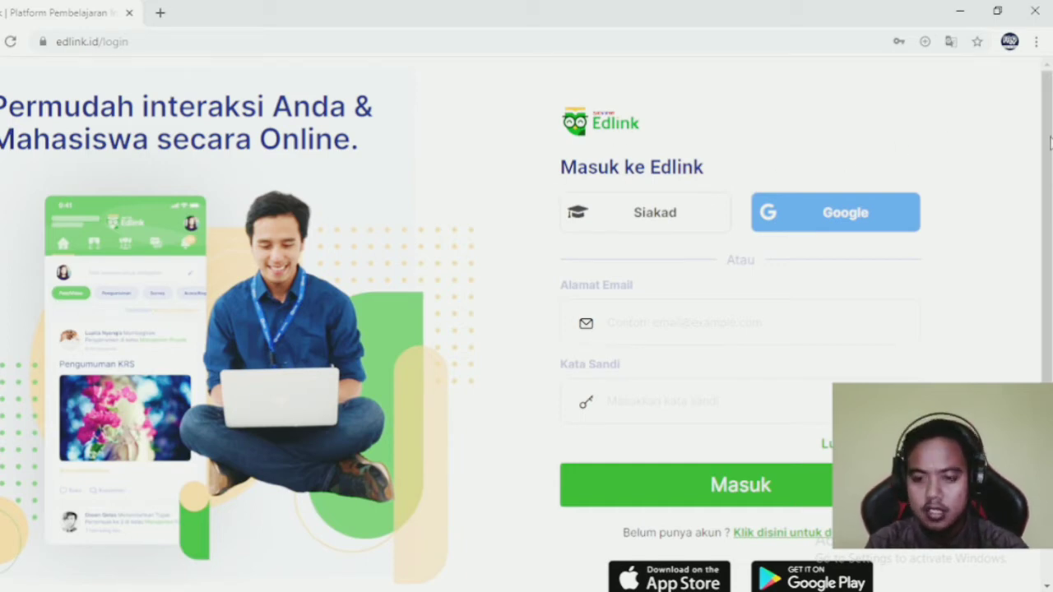
Sign in to Edlink through Google with the first listed account and look over the guest Beranda page.
drag(1050, 141, 1050, 155)
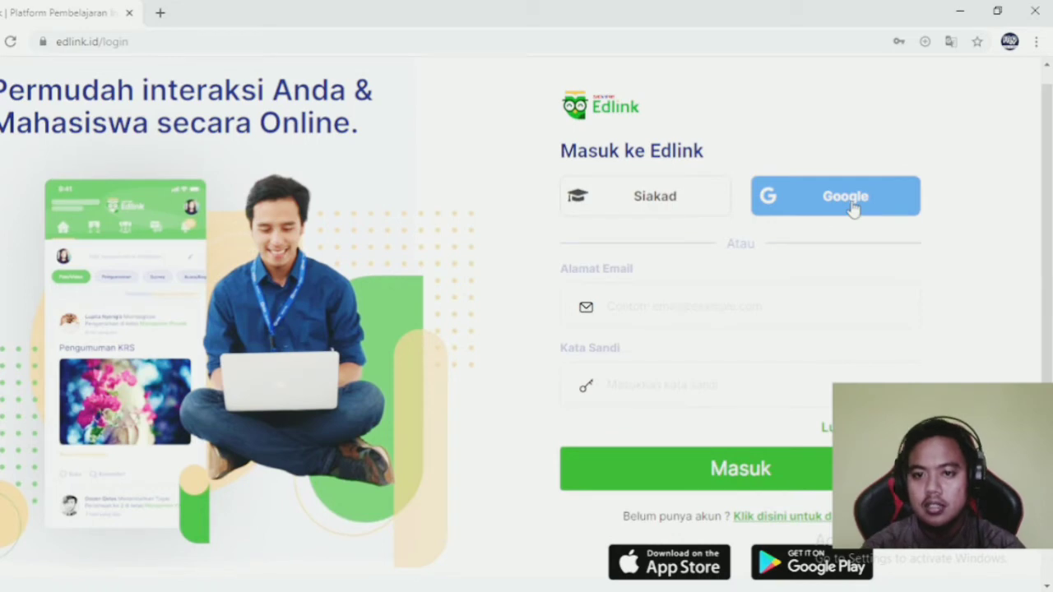
click(854, 209)
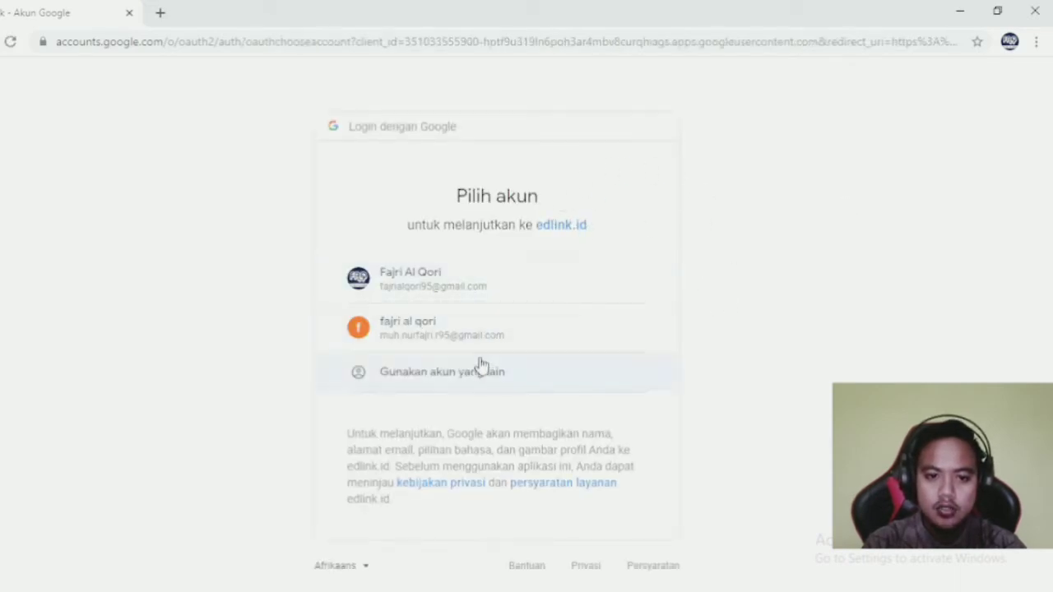
click(481, 298)
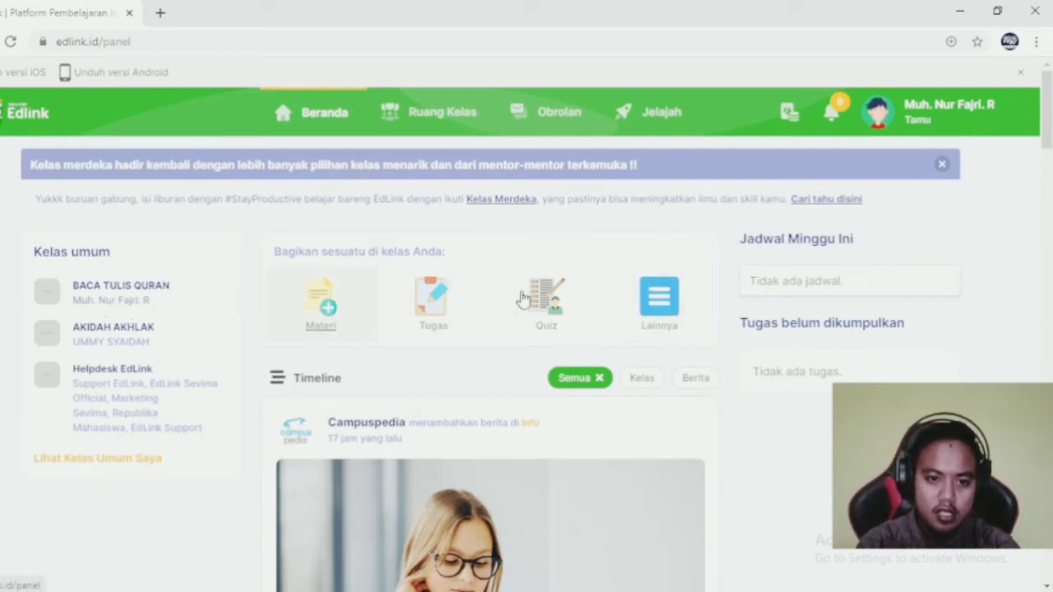
scroll(520, 298, down, 3)
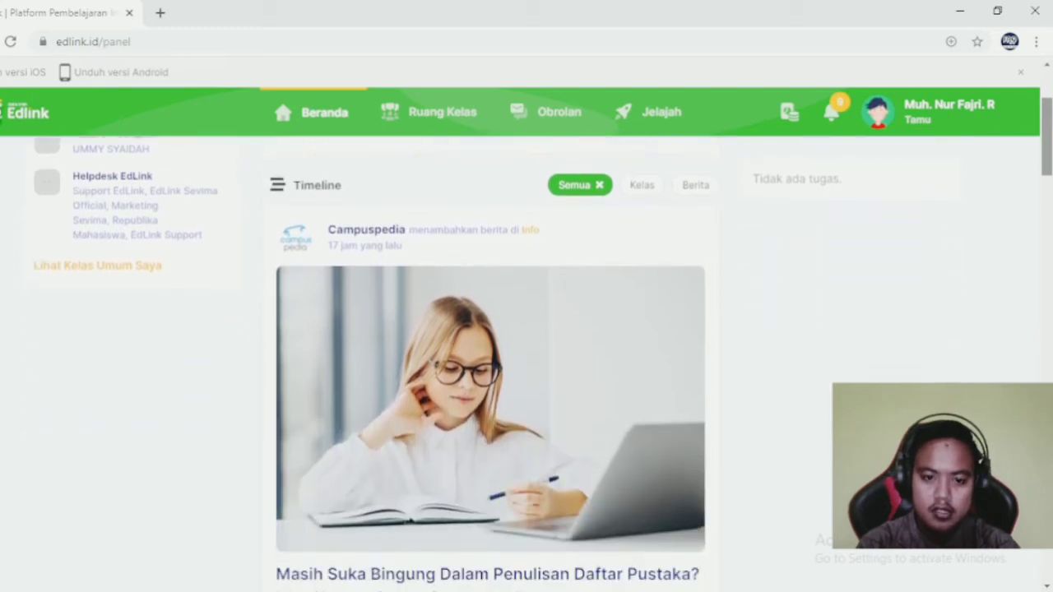
drag(1047, 129, 1047, 97)
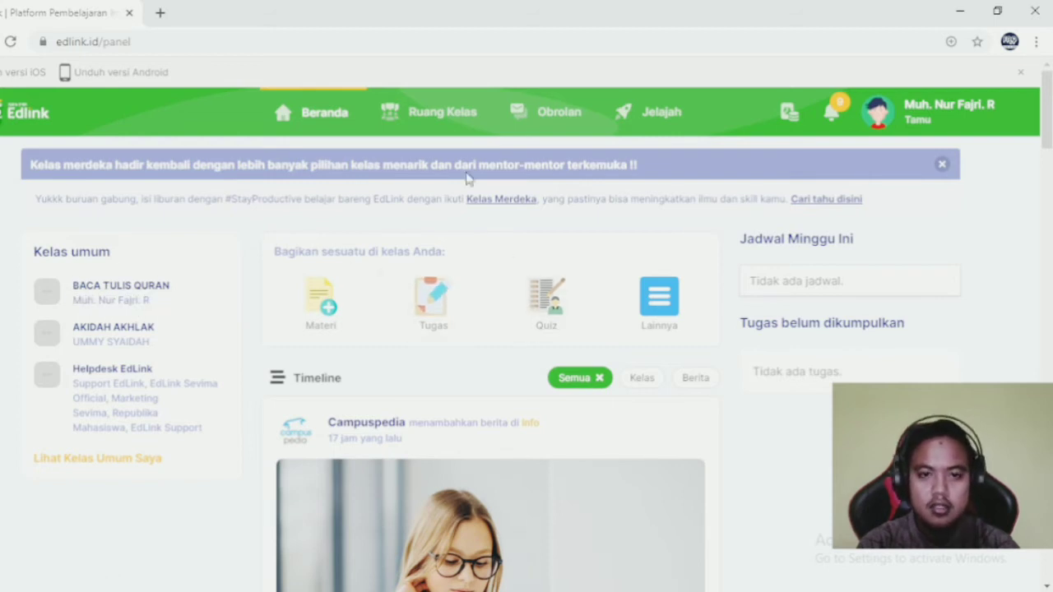
Open Ruang Kelas and compare the Akademik and Umum class lists of the guest account.
click(429, 121)
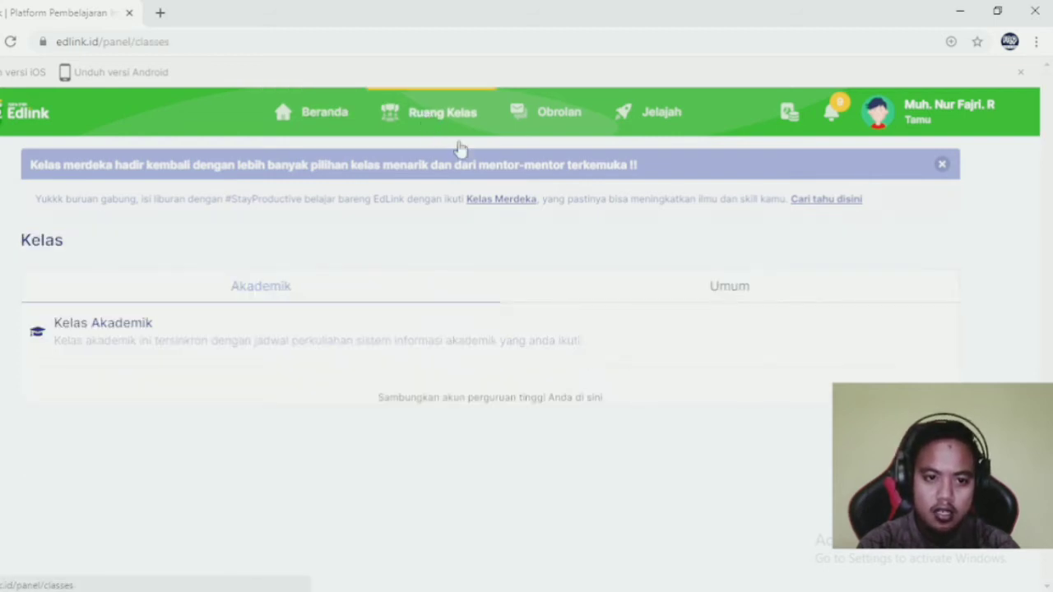
click(737, 304)
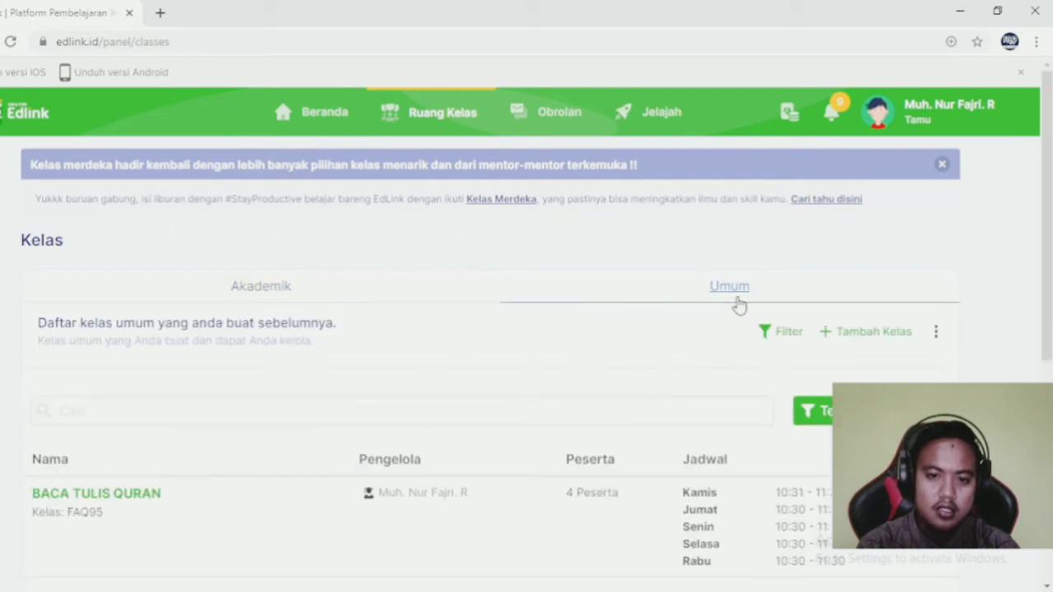
click(273, 298)
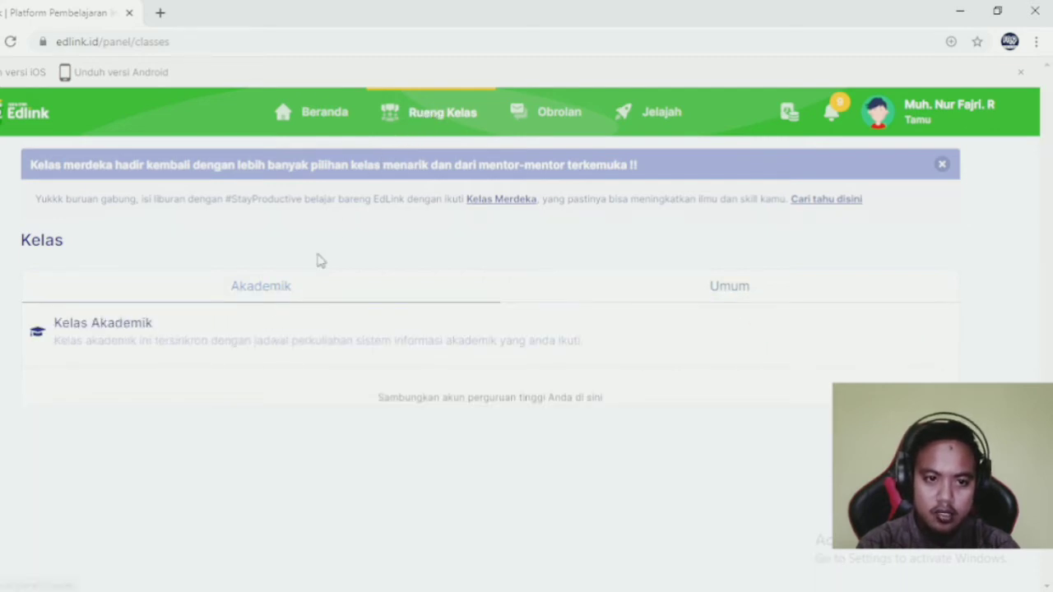
click(693, 292)
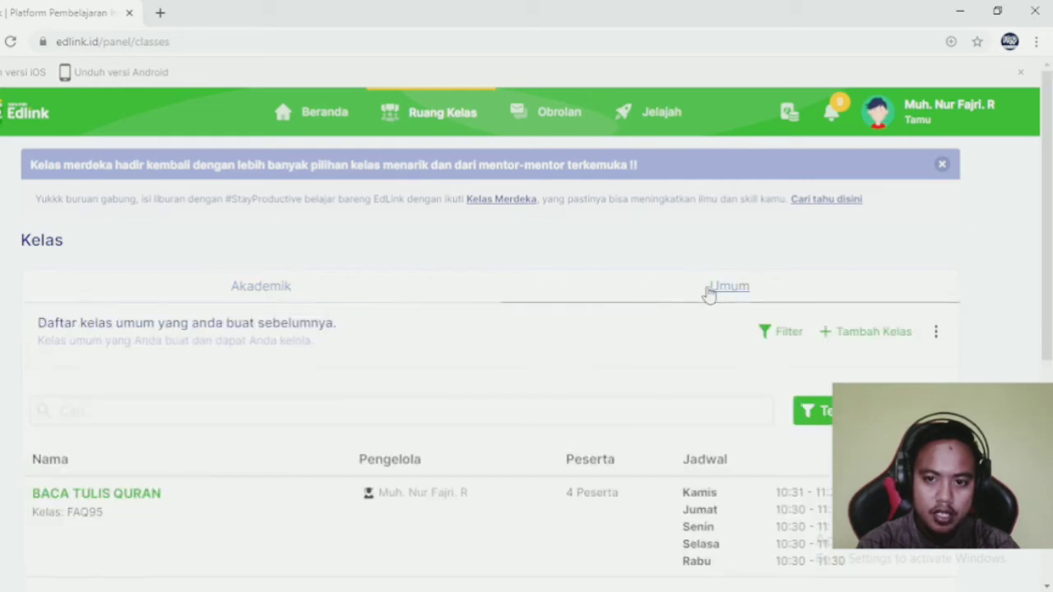
click(333, 297)
click(712, 298)
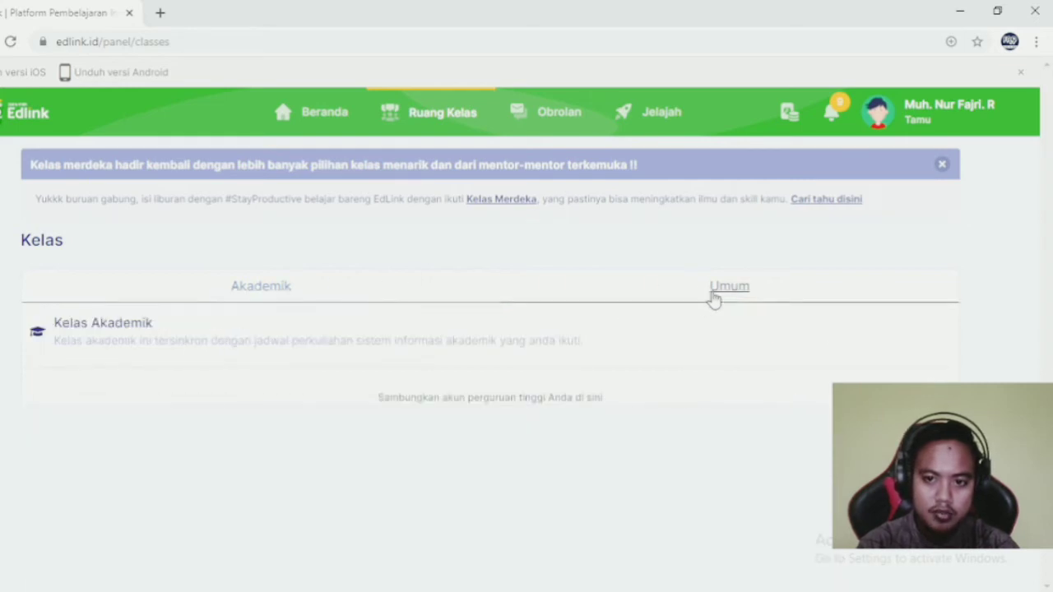
click(266, 300)
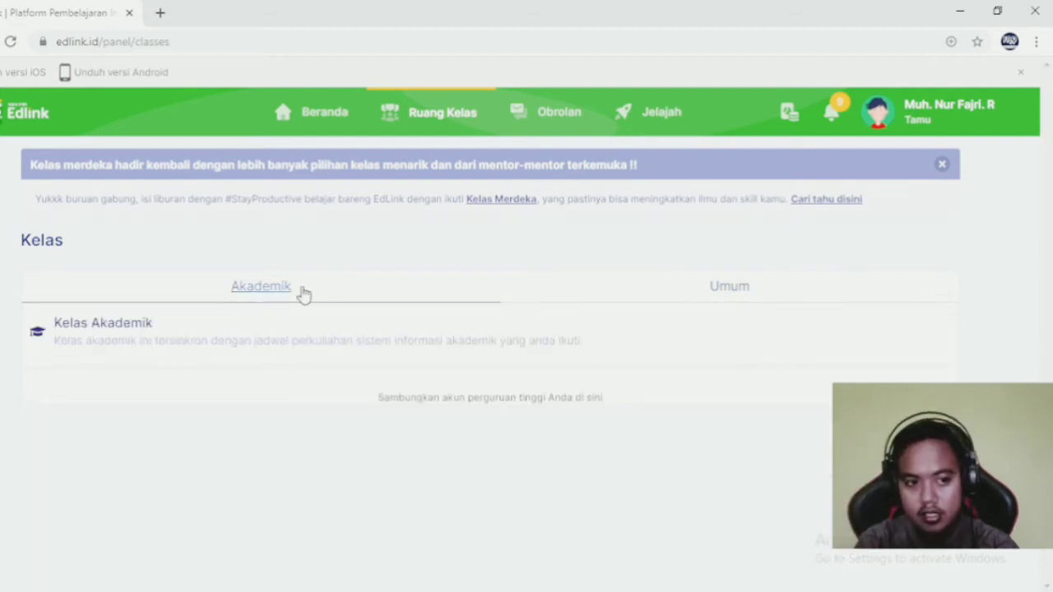
click(737, 287)
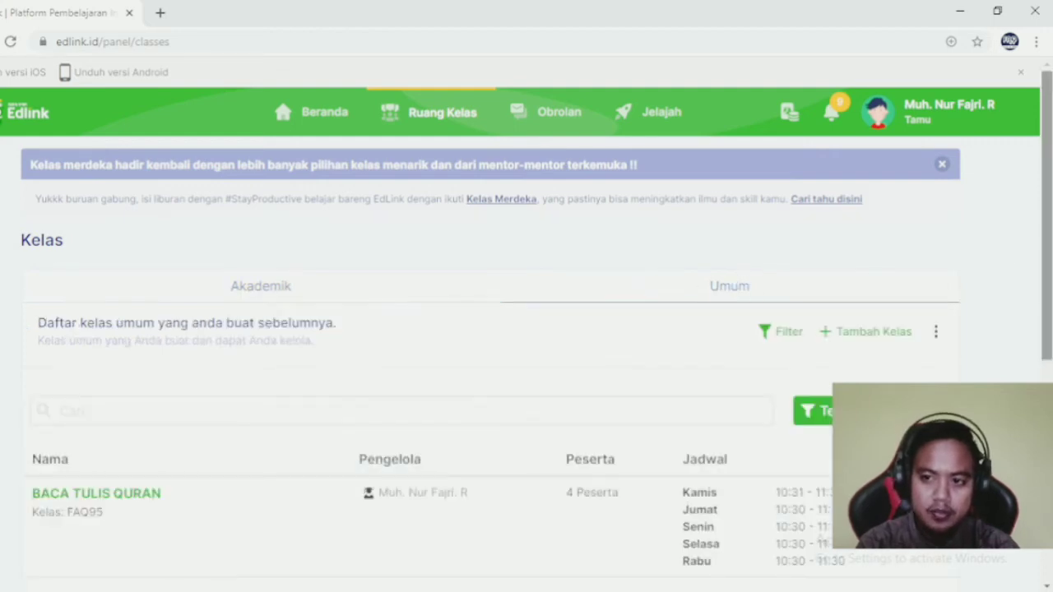
Examine the Umum page's lists of general classes created and joined by the account.
drag(1051, 199, 1051, 267)
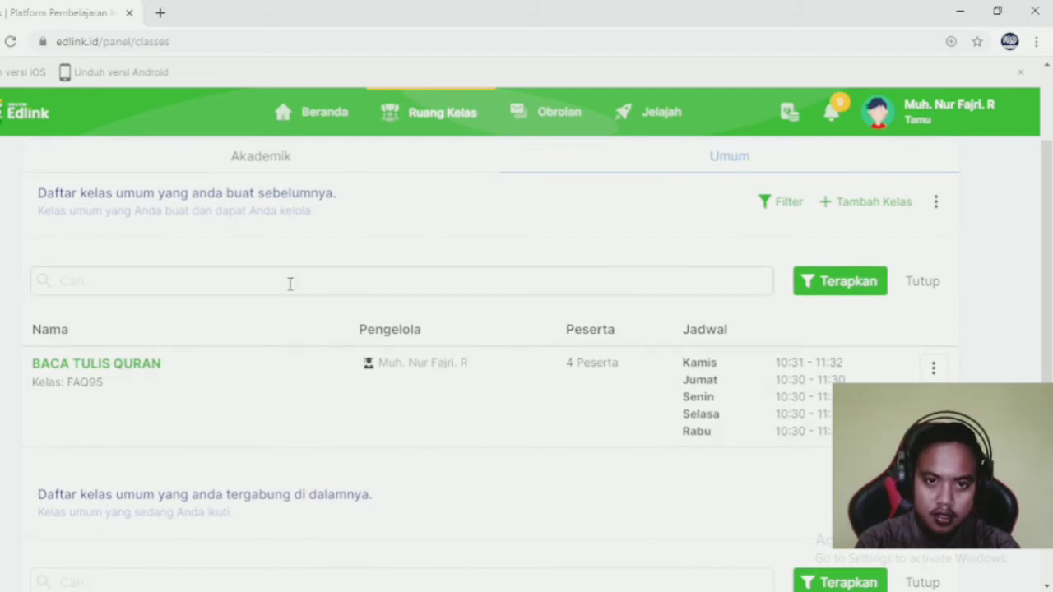
scroll(823, 217, up, 2)
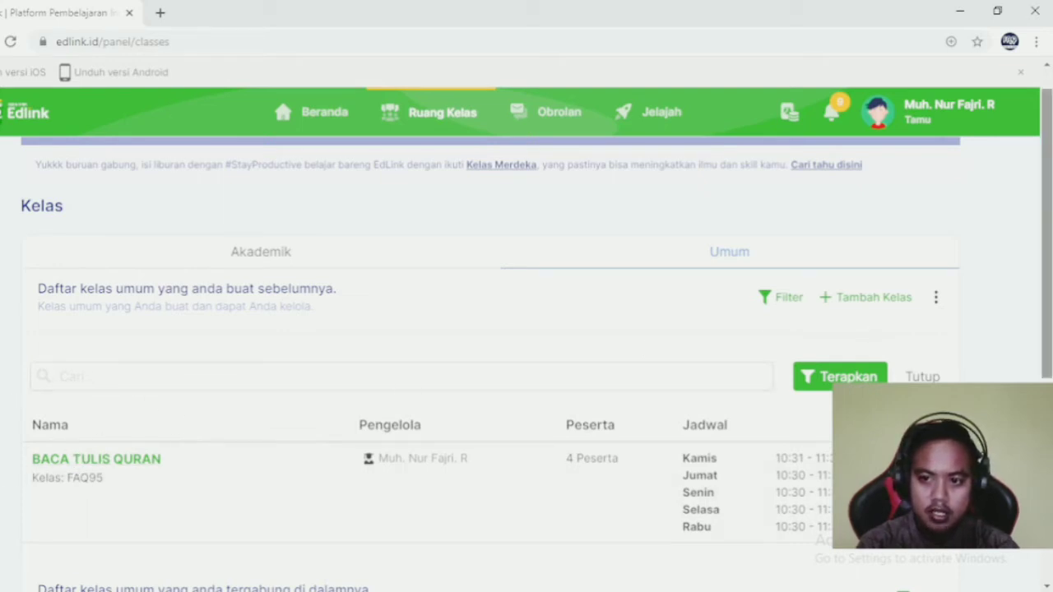
scroll(864, 332, down, 1)
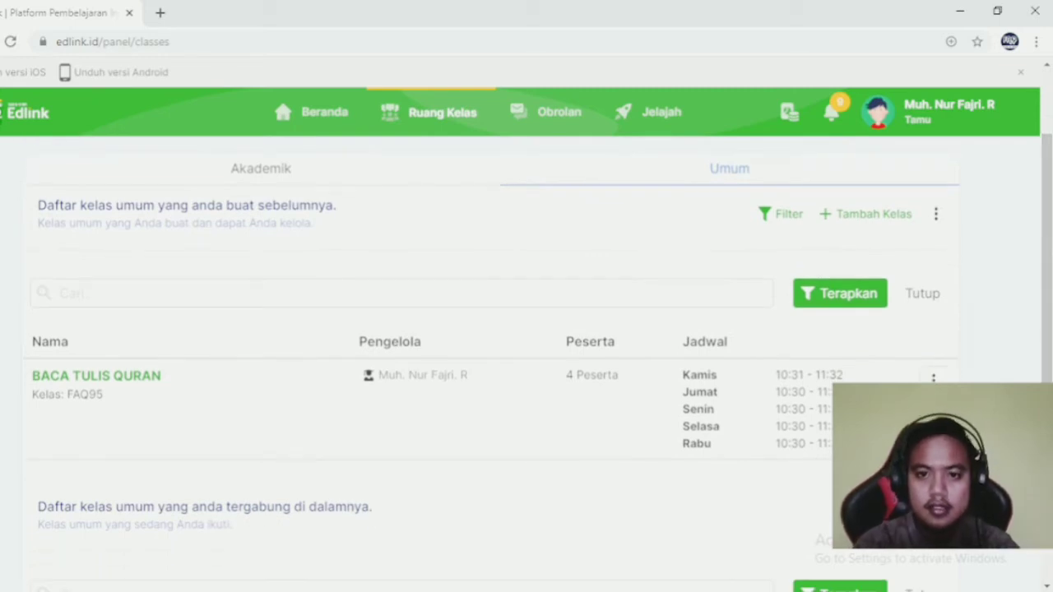
scroll(1043, 198, up, 1)
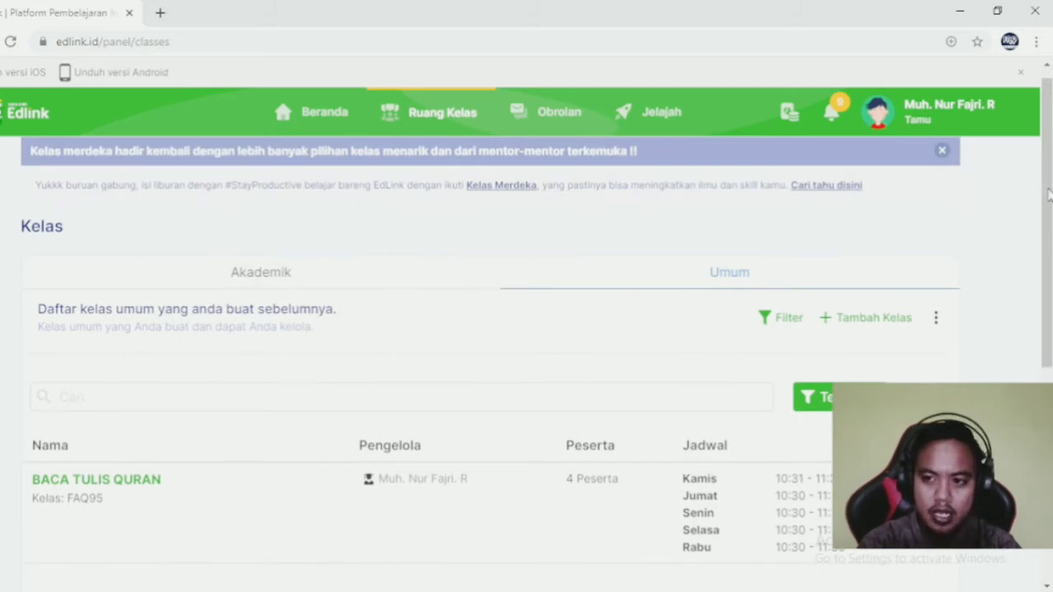
drag(1049, 193, 1043, 149)
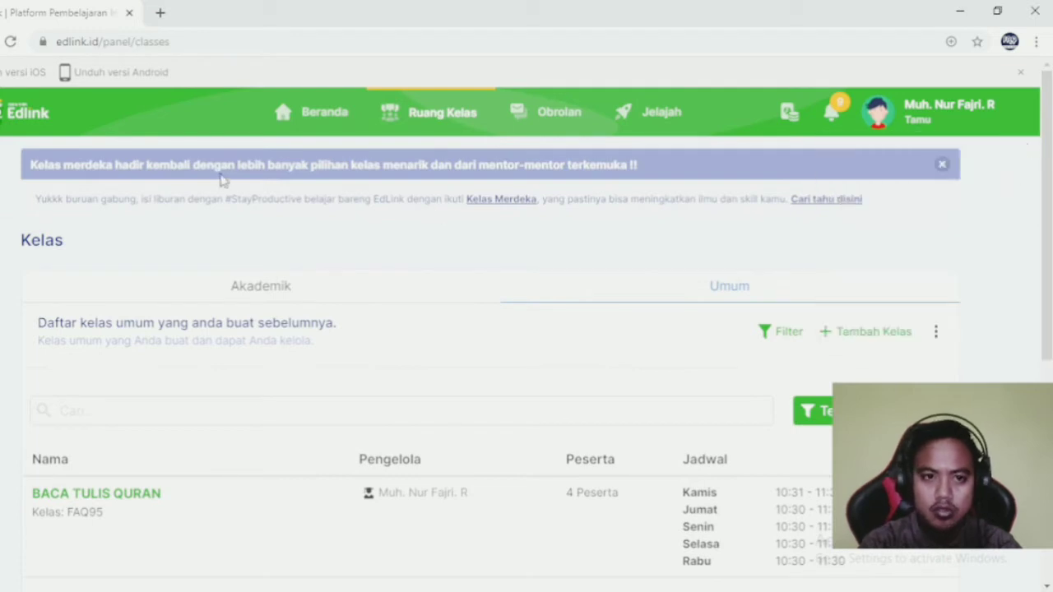
Open the guest account's profile for editing, review the website, phone number and gender fields, and save the form.
click(311, 119)
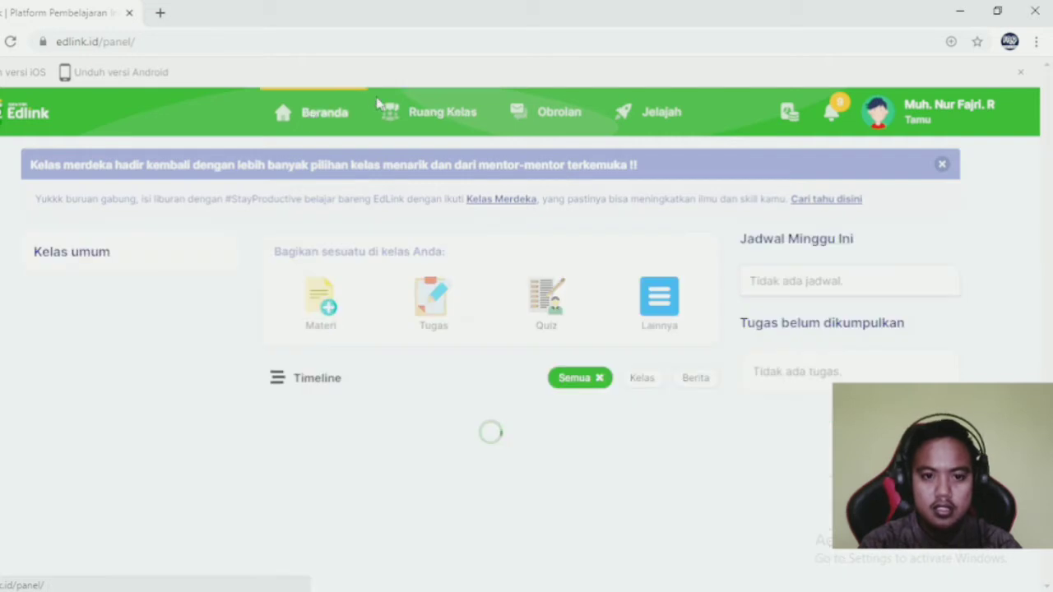
mouse_move(988, 136)
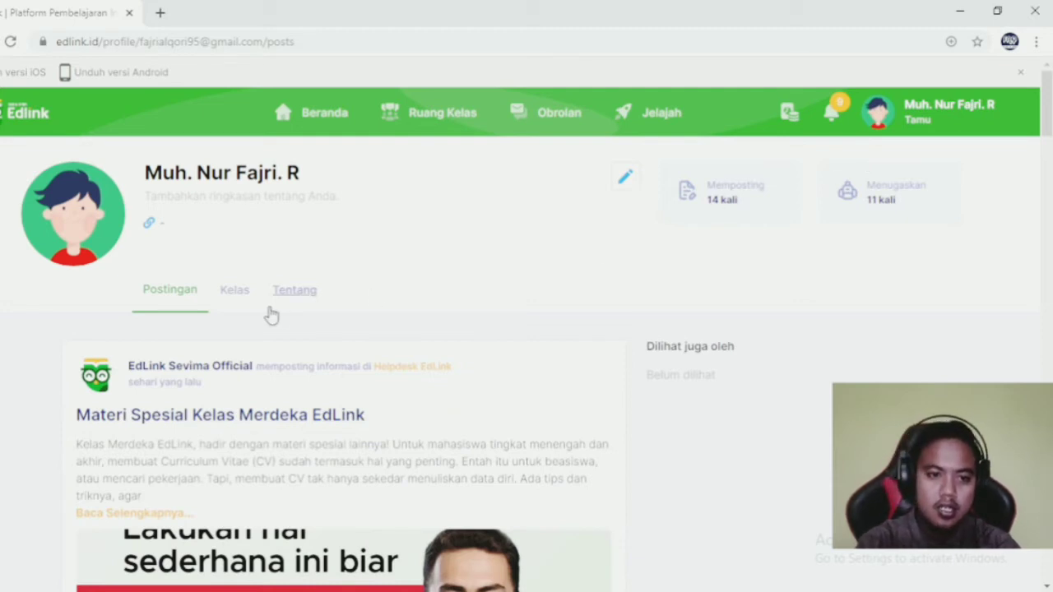
click(627, 183)
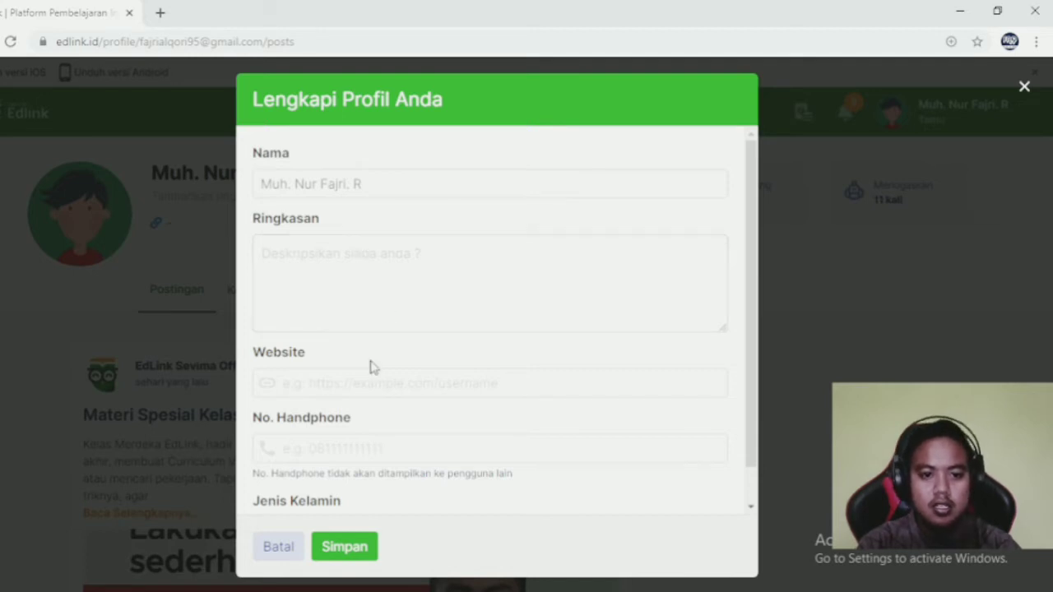
click(342, 379)
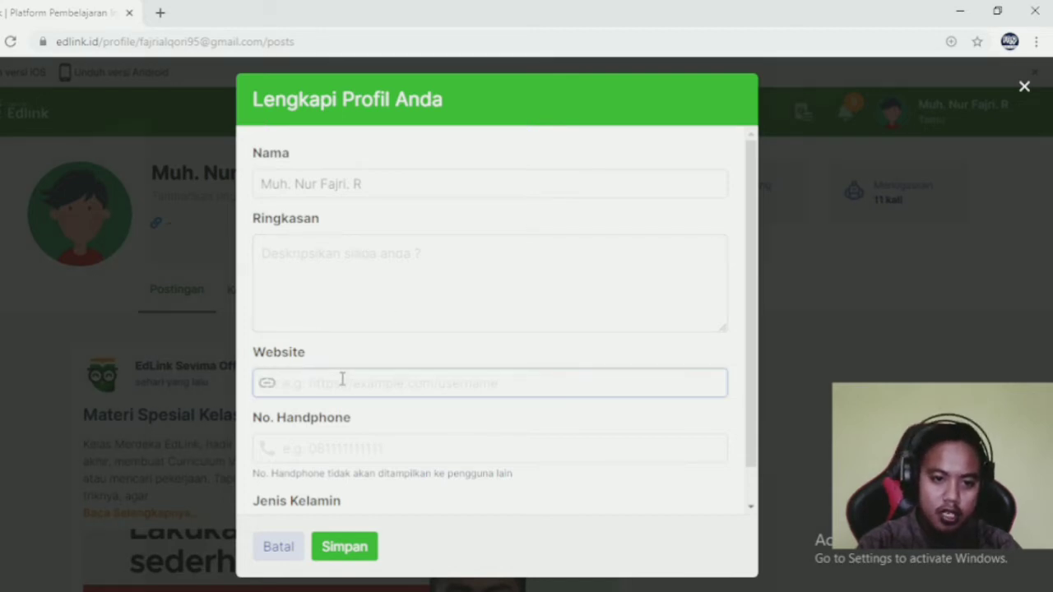
click(353, 452)
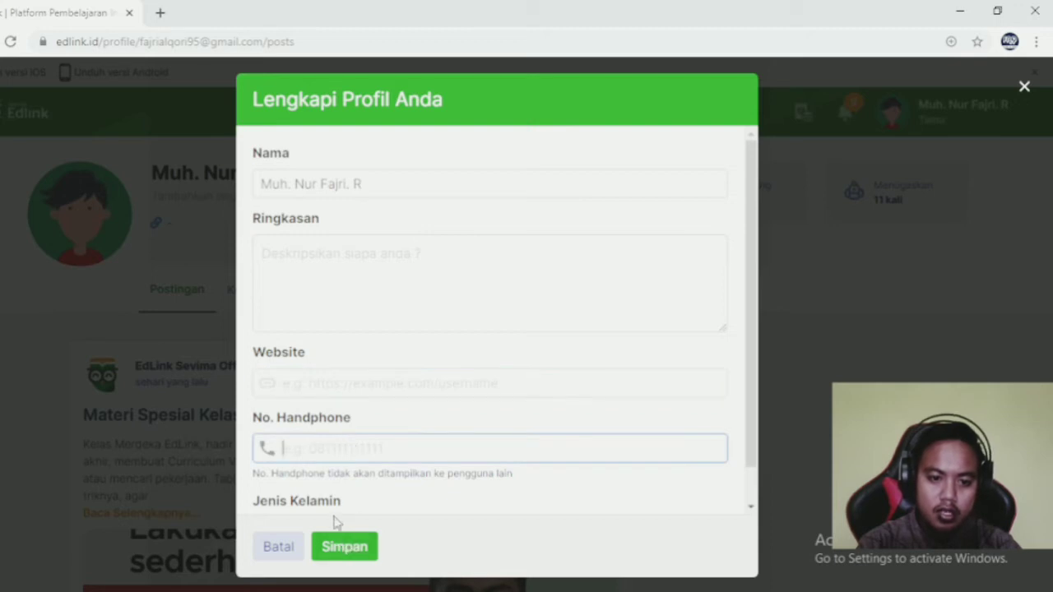
drag(752, 348, 750, 387)
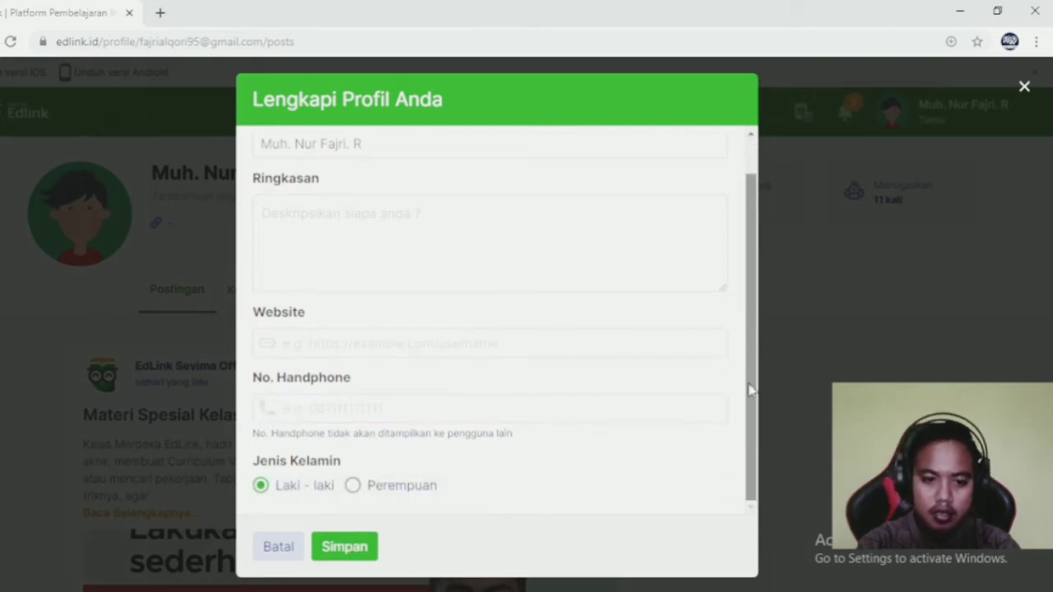
click(341, 545)
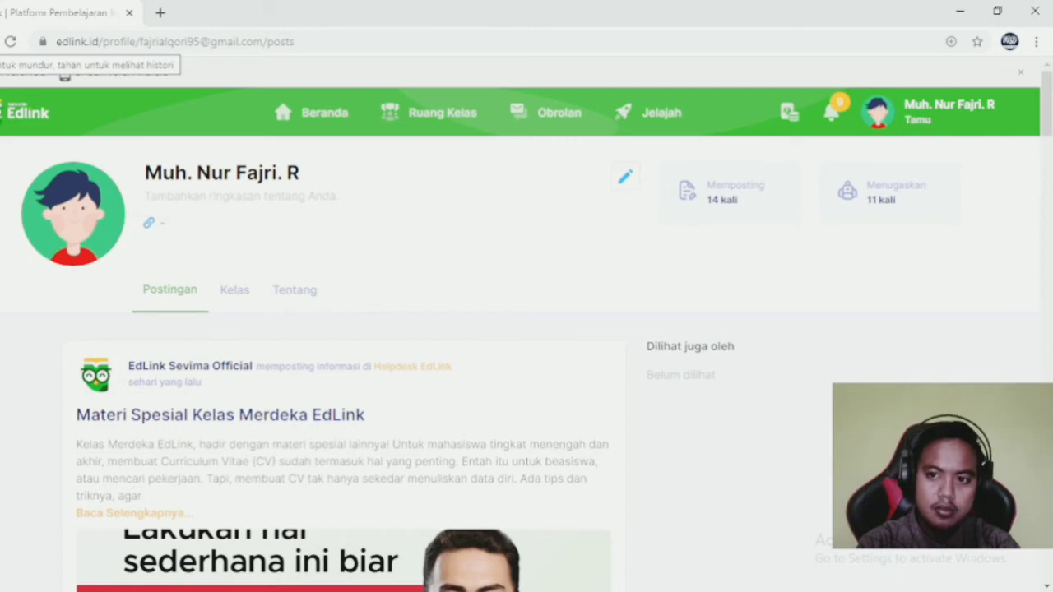
Return to the Umum classes in Ruang Kelas, check the extra class options and open the Buat Kelas Baru form.
click(0, 41)
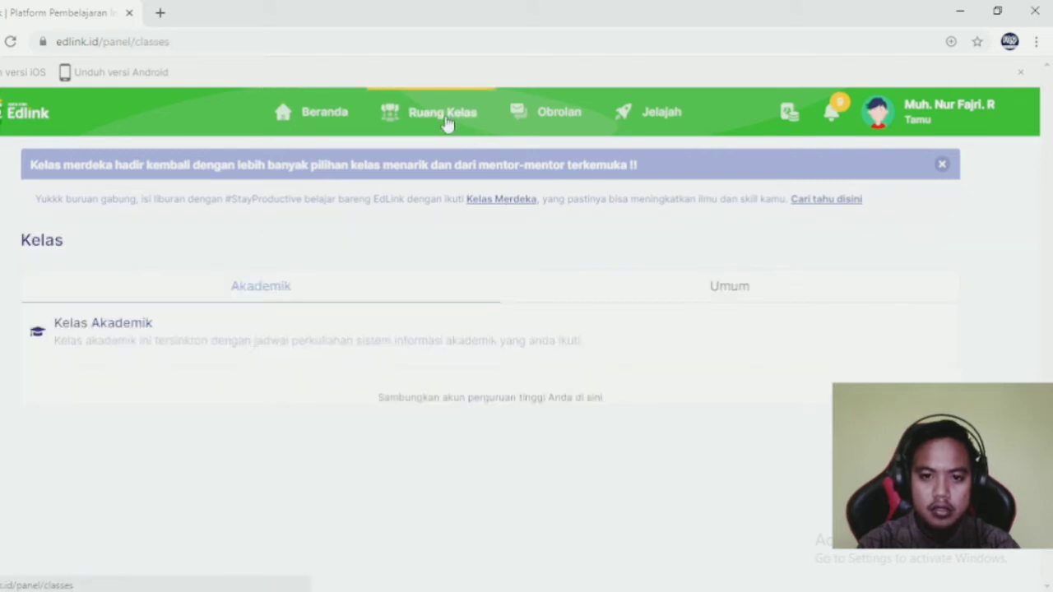
click(729, 286)
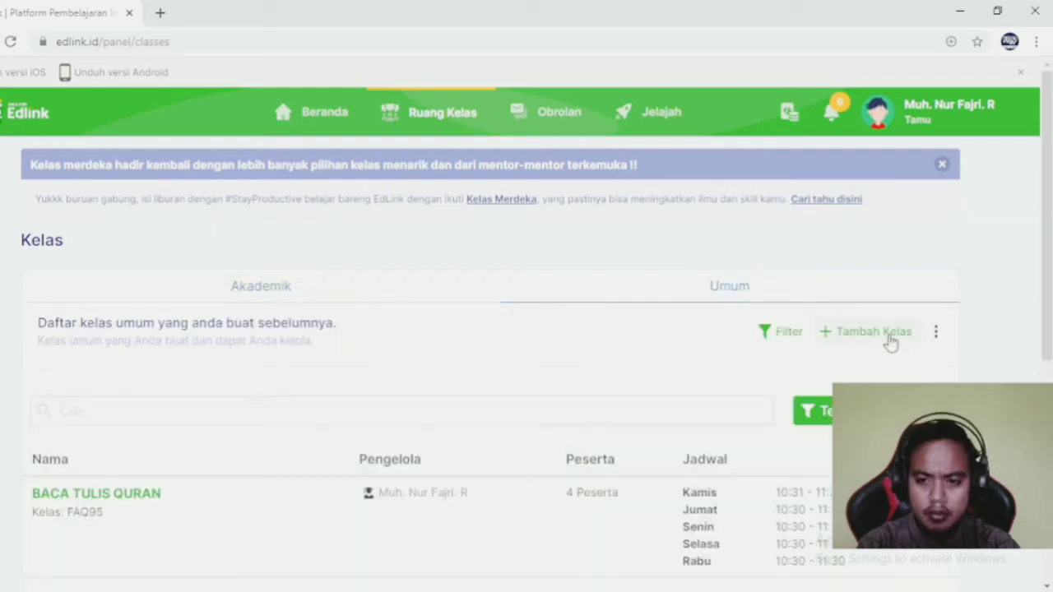
mouse_move(1046, 286)
mouse_down()
mouse_move(1047, 349)
mouse_move(1047, 284)
mouse_up()
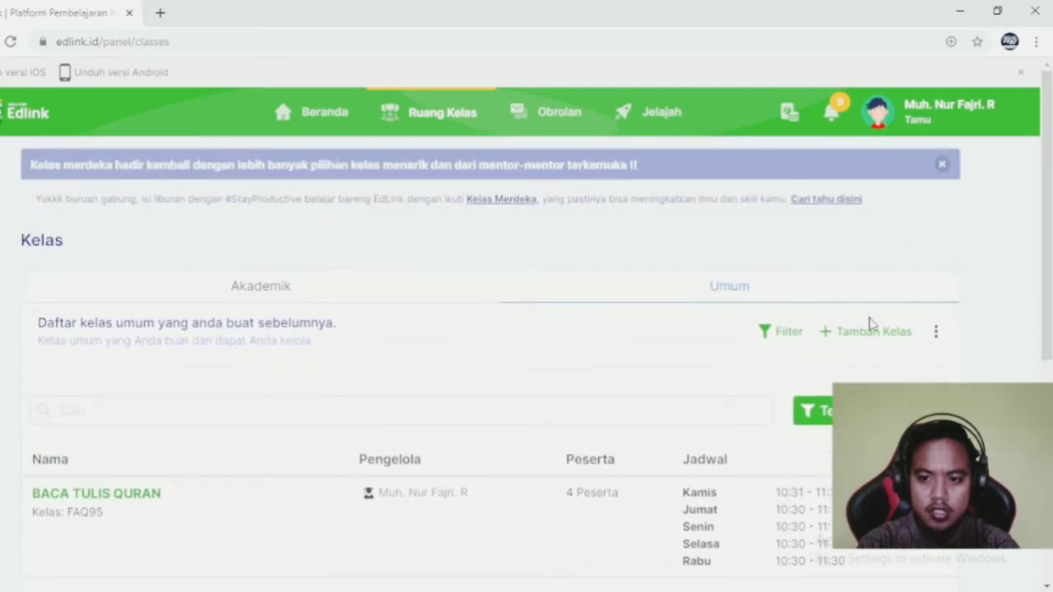
click(936, 337)
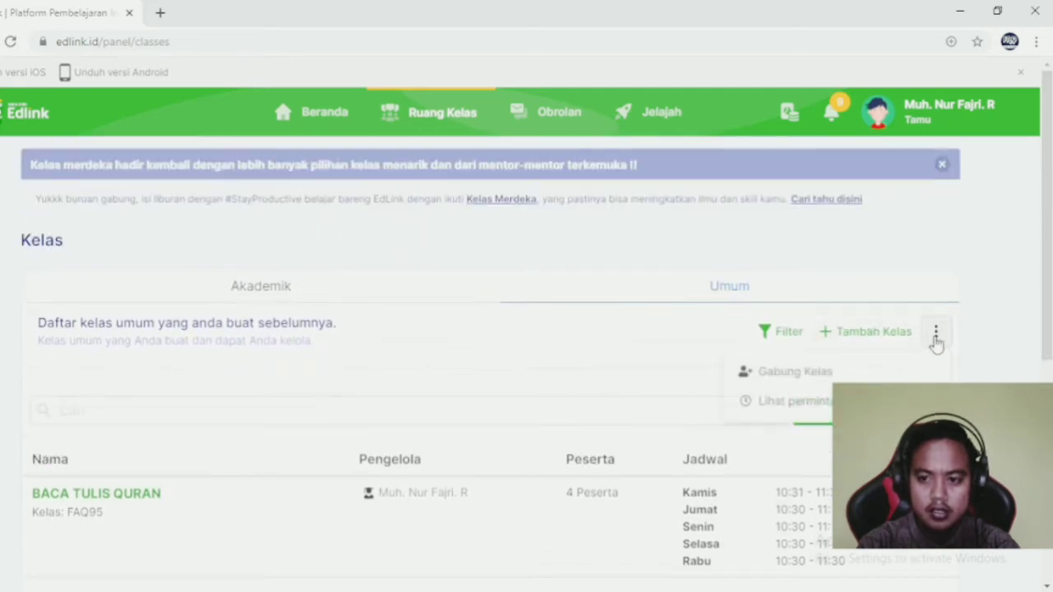
click(890, 337)
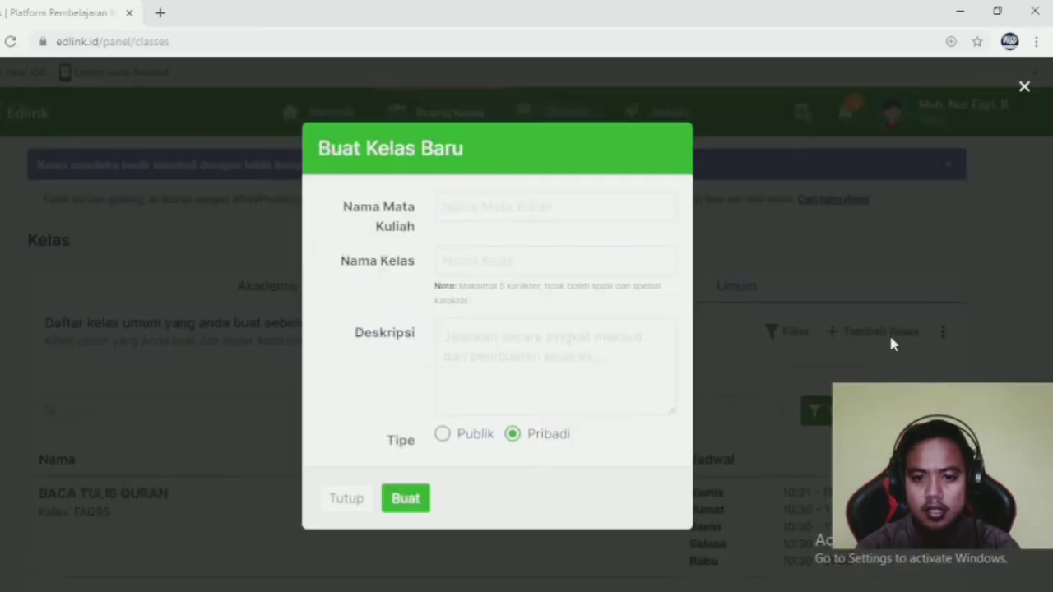
Enter ILMU KALAM as the course name and AGAMA as the class name, and try to create the class without a description.
click(514, 206)
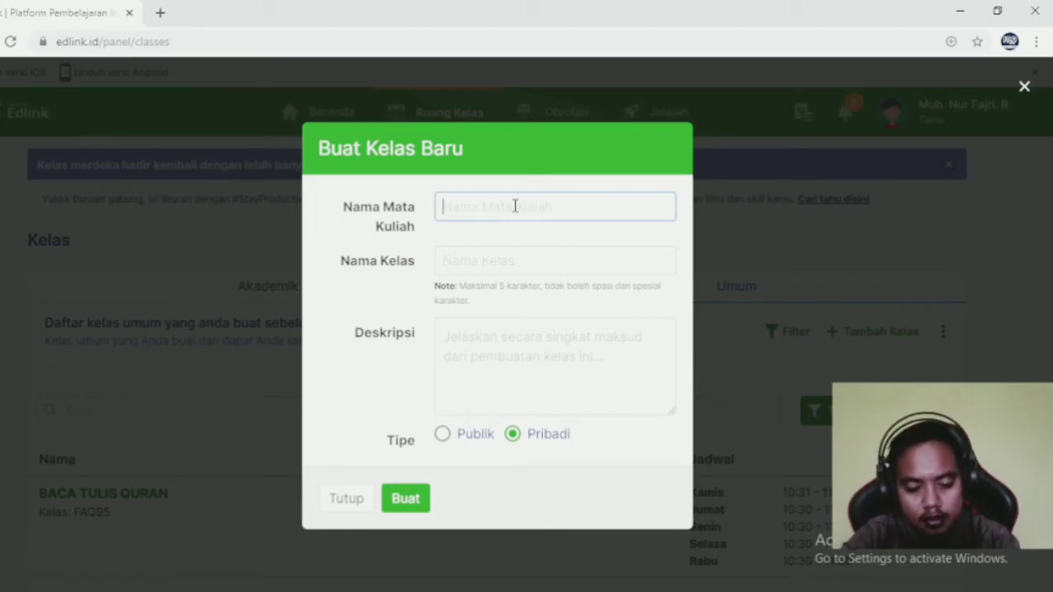
text(IL)
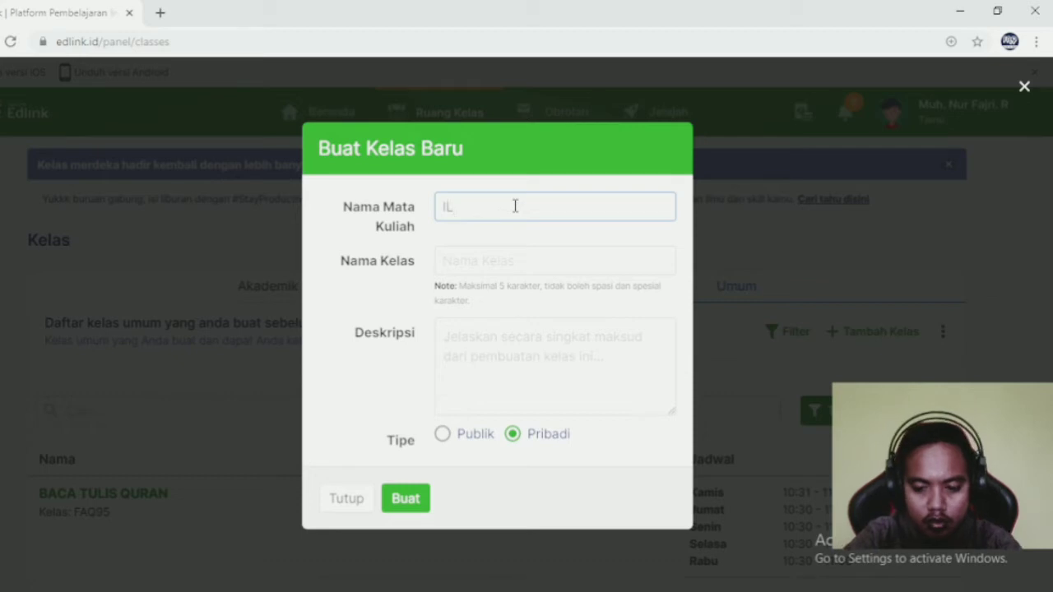
text(MU)
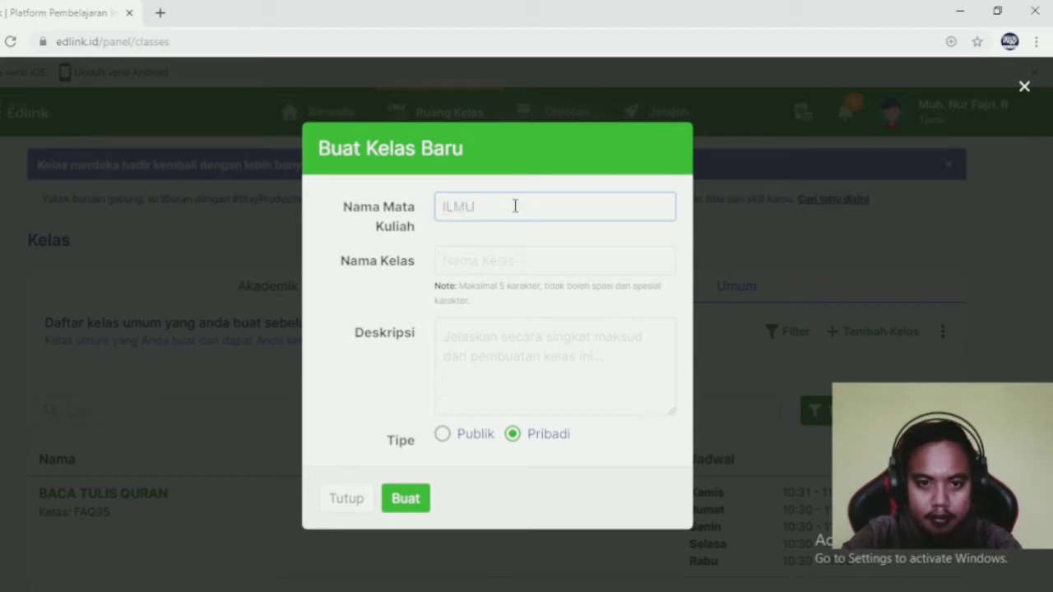
text( KALAM)
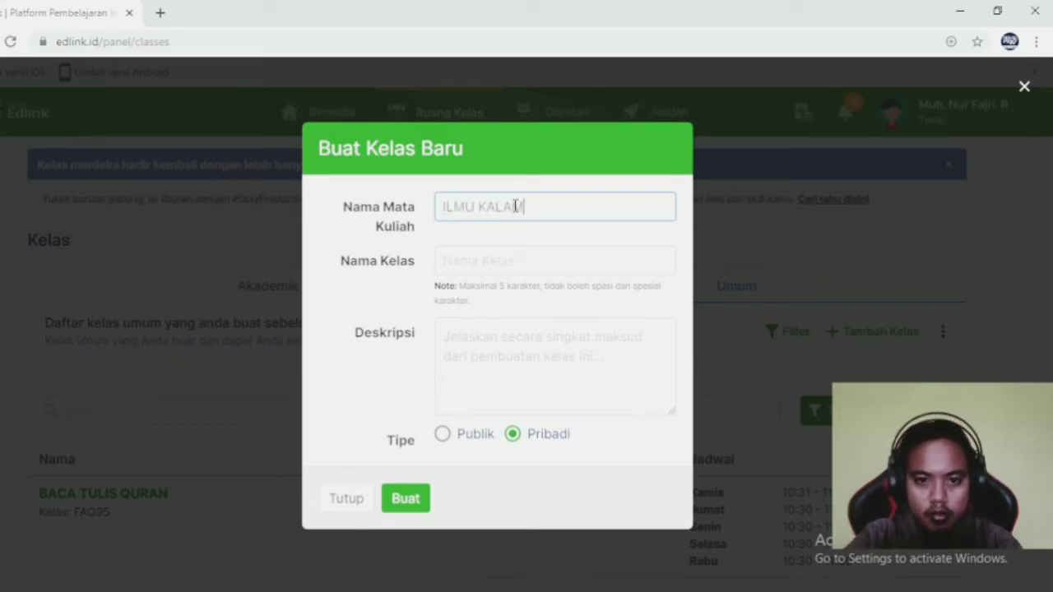
click(514, 262)
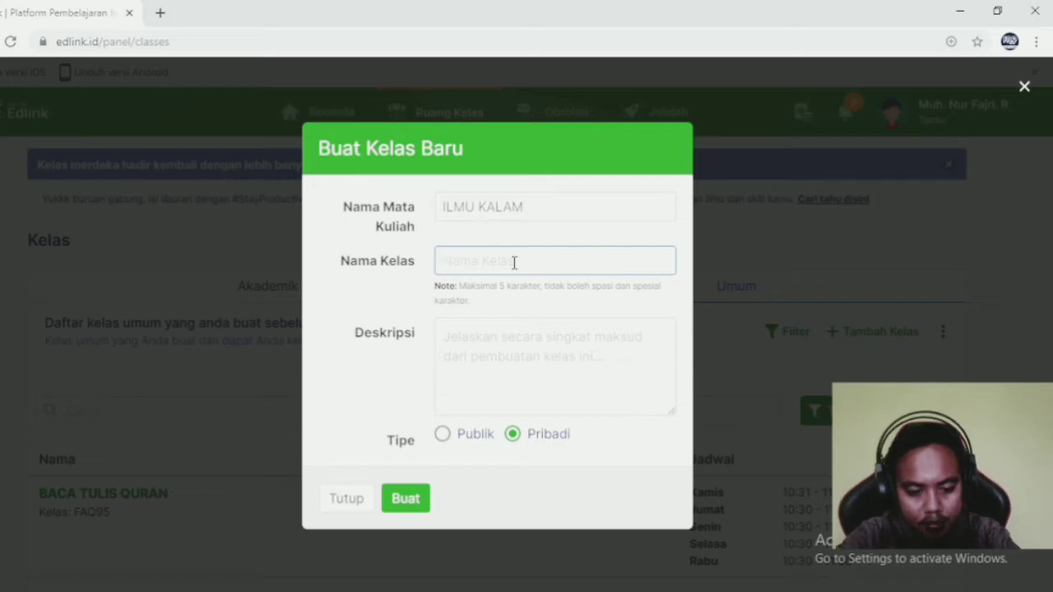
text(AMA)
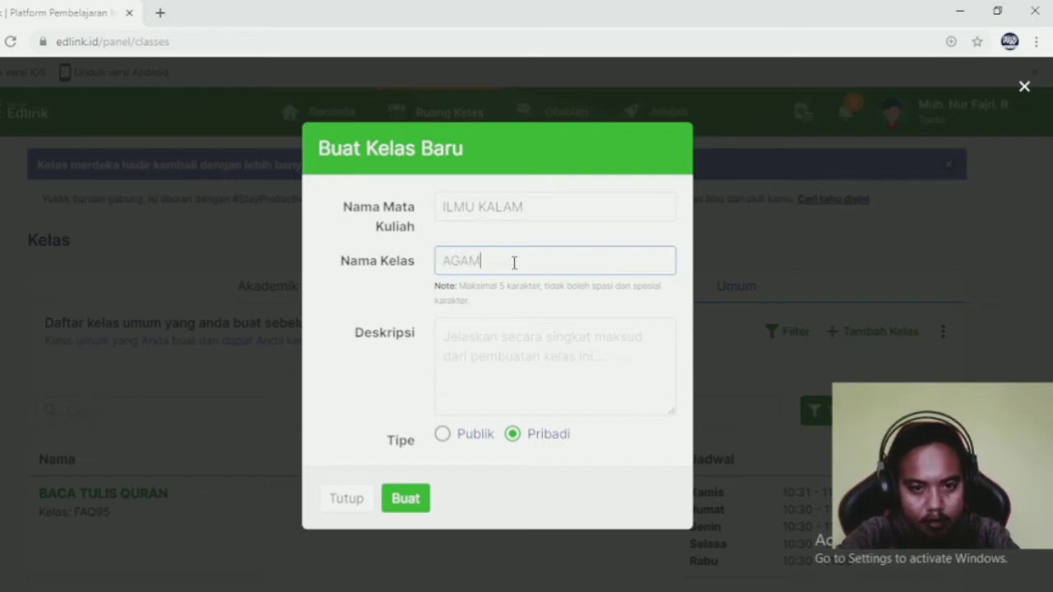
click(503, 340)
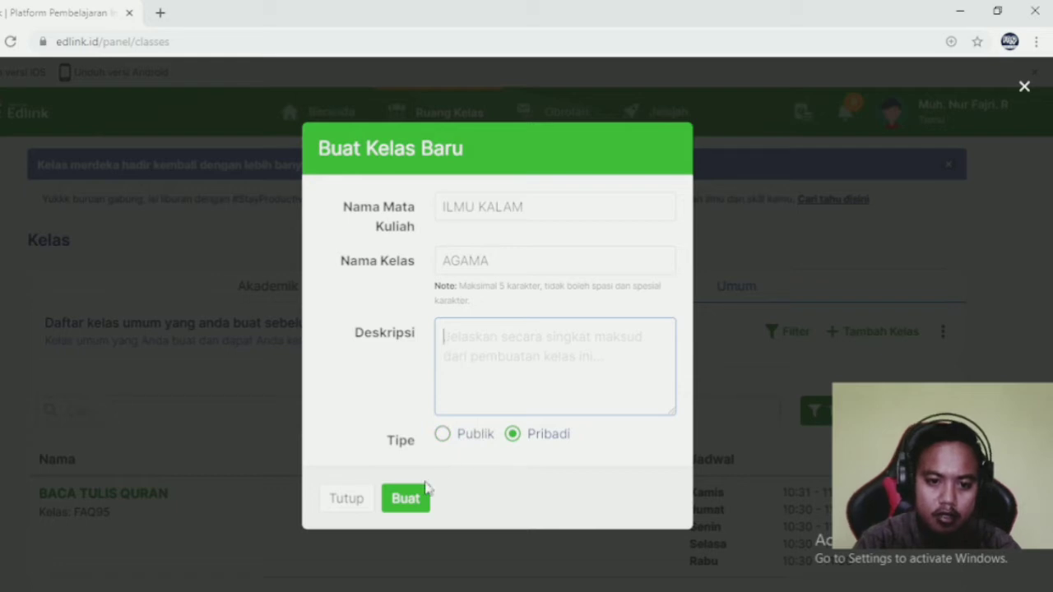
click(403, 509)
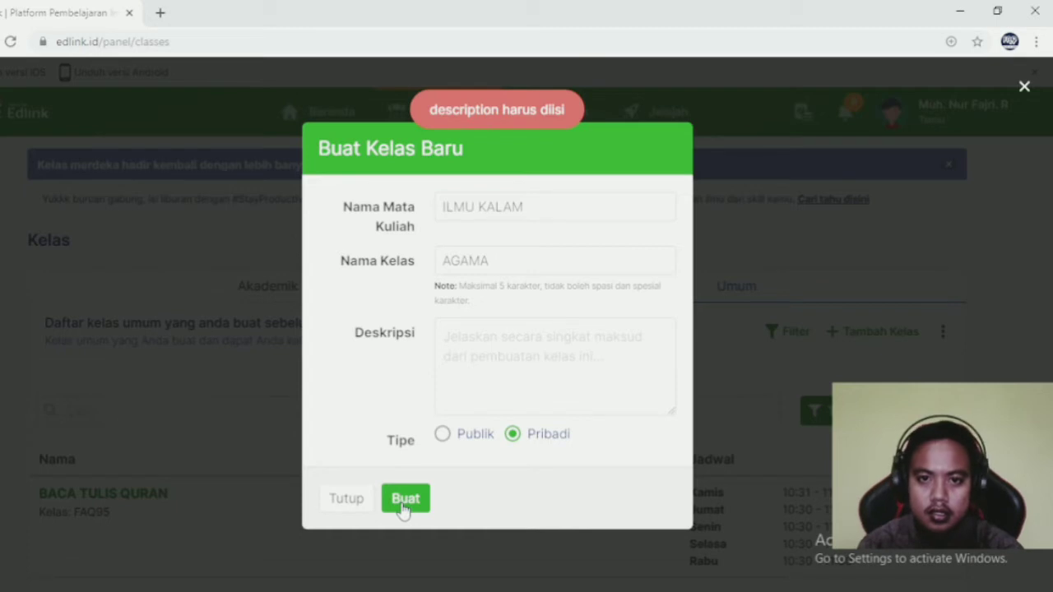
Describe the class as "Untuk mengetahui ilmu kalam pada mata pelajaran agama islam" and create it as a Pribadi class.
click(491, 360)
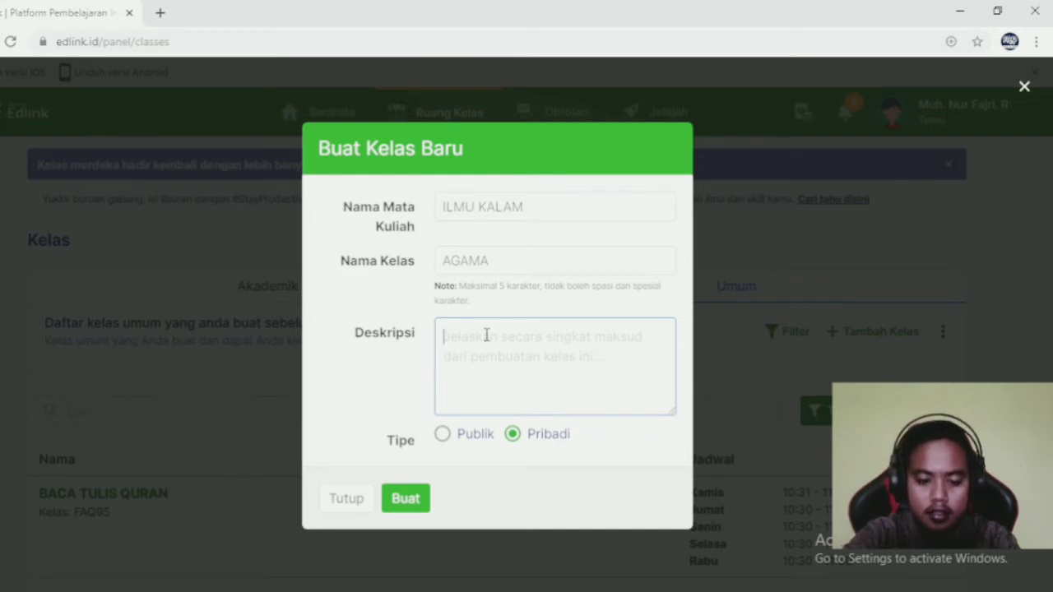
text(Y)
key(BackSpace)
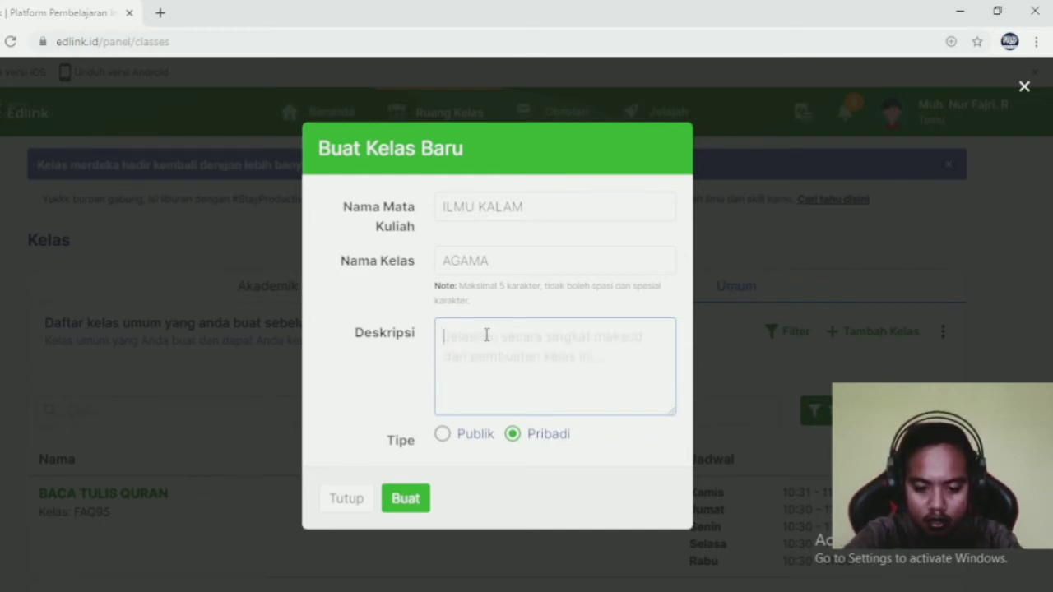
text(UNTUK)
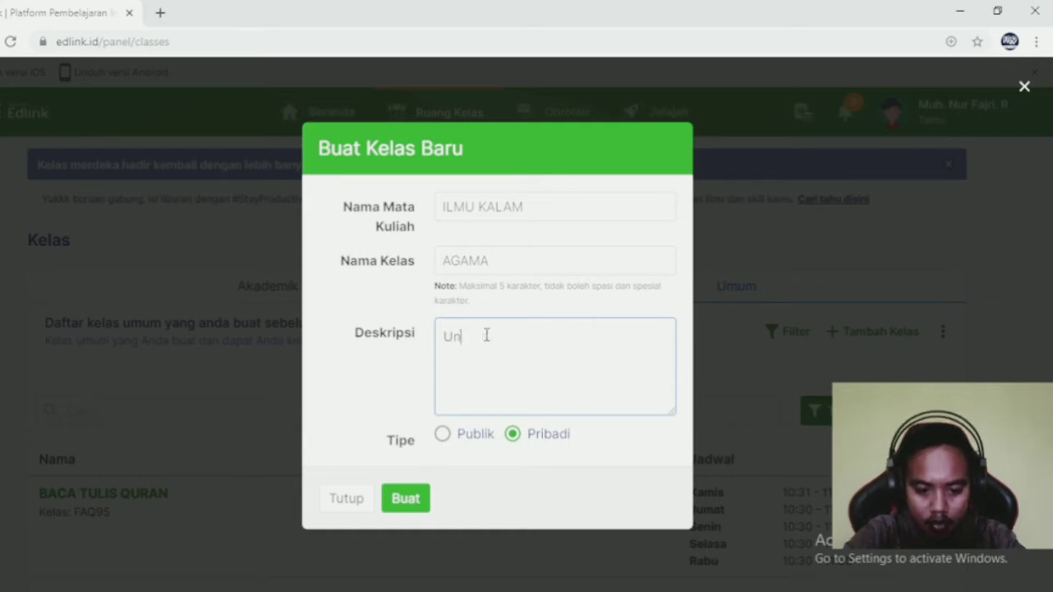
text( mengetahui ilmu kalam pada)
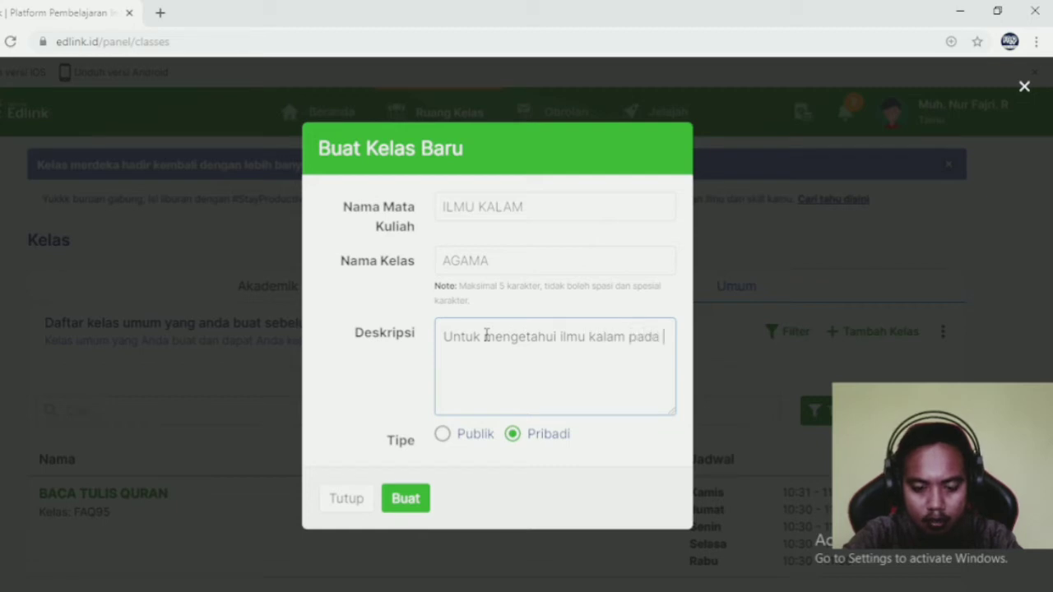
text(mata pel)
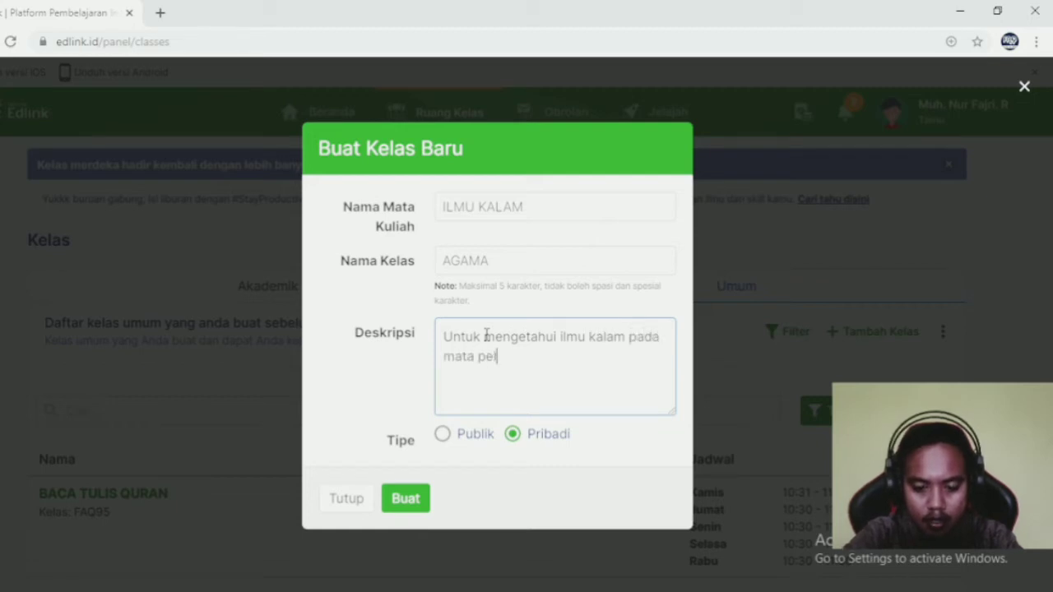
text(ajaran agama)
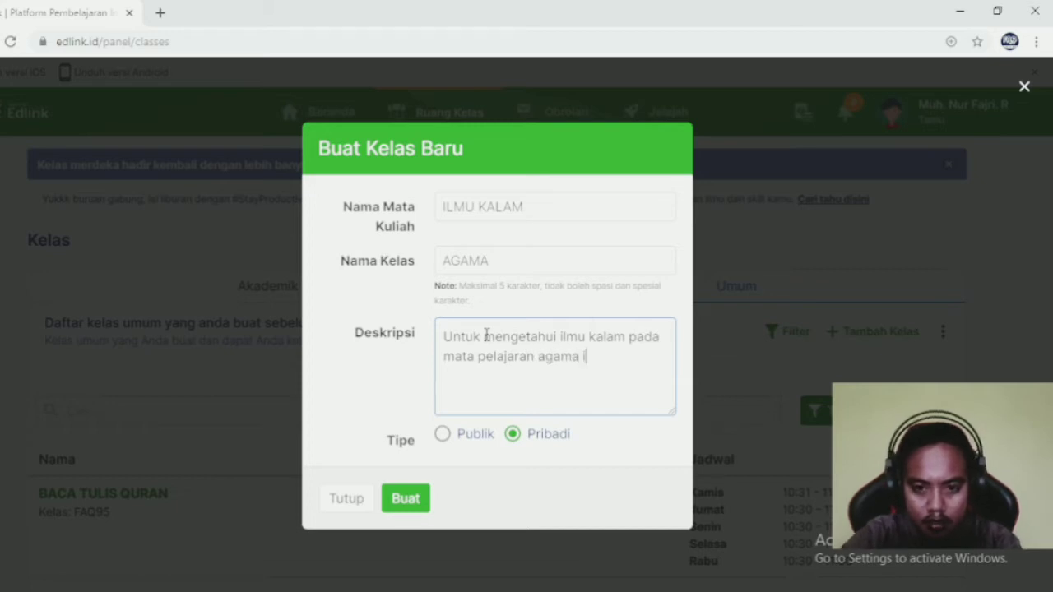
text( islam)
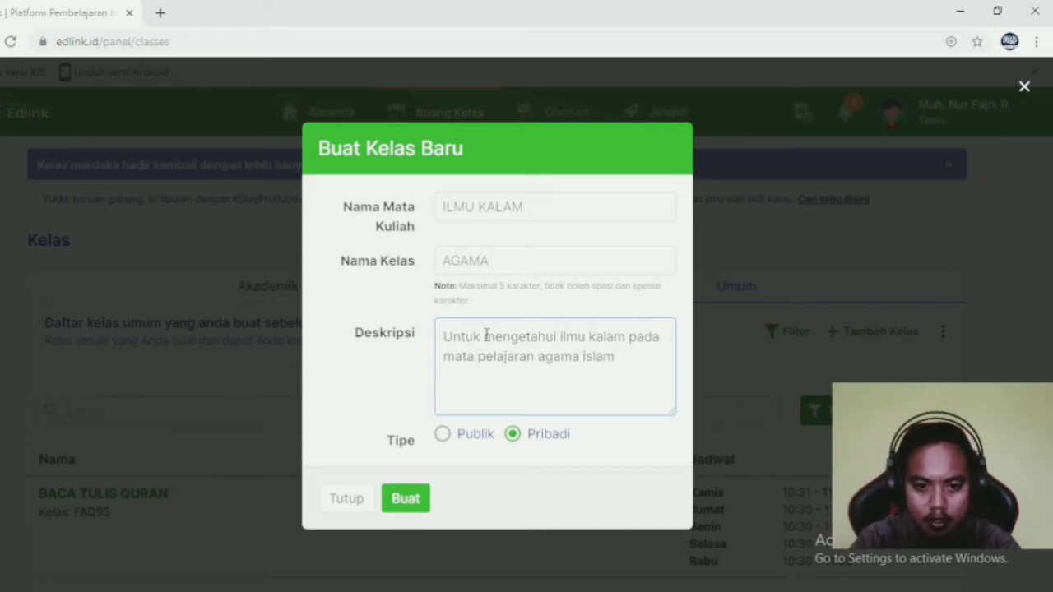
click(406, 499)
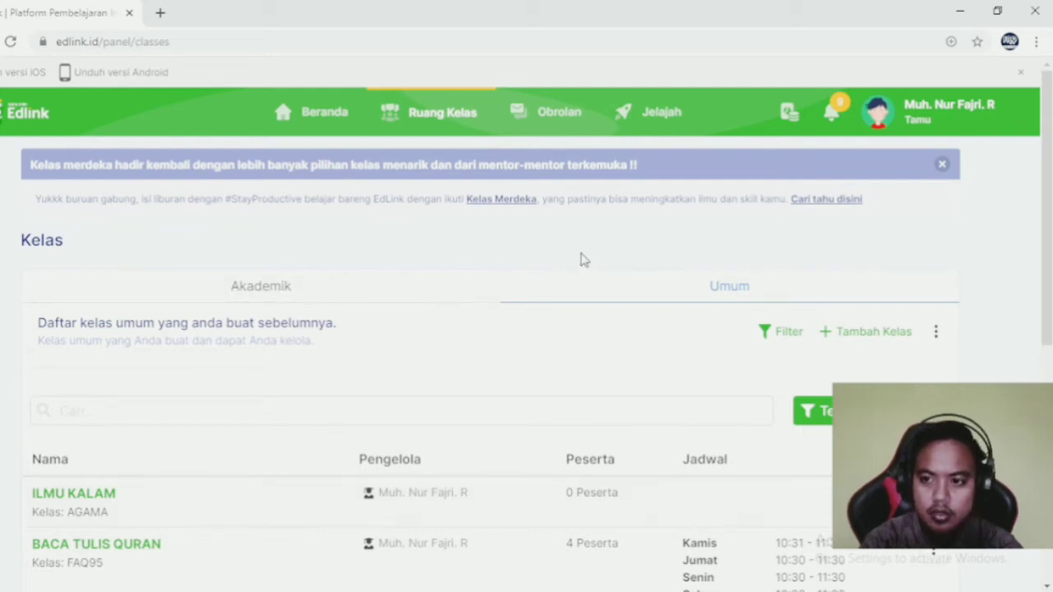
Check the management options of the ILMU KALAM class in the created classes list and open the class.
drag(1047, 202, 1048, 266)
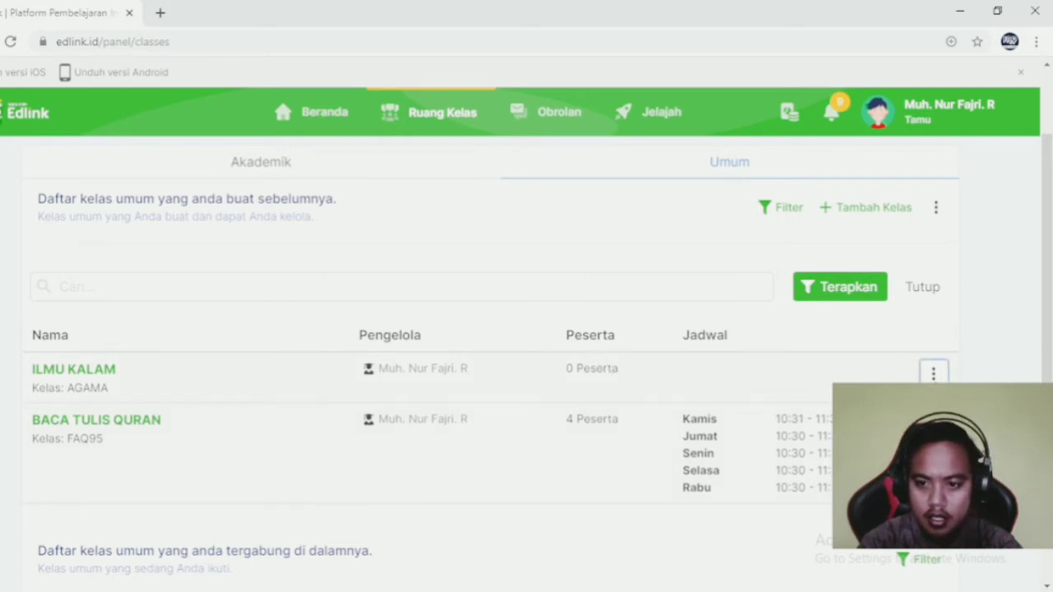
click(933, 372)
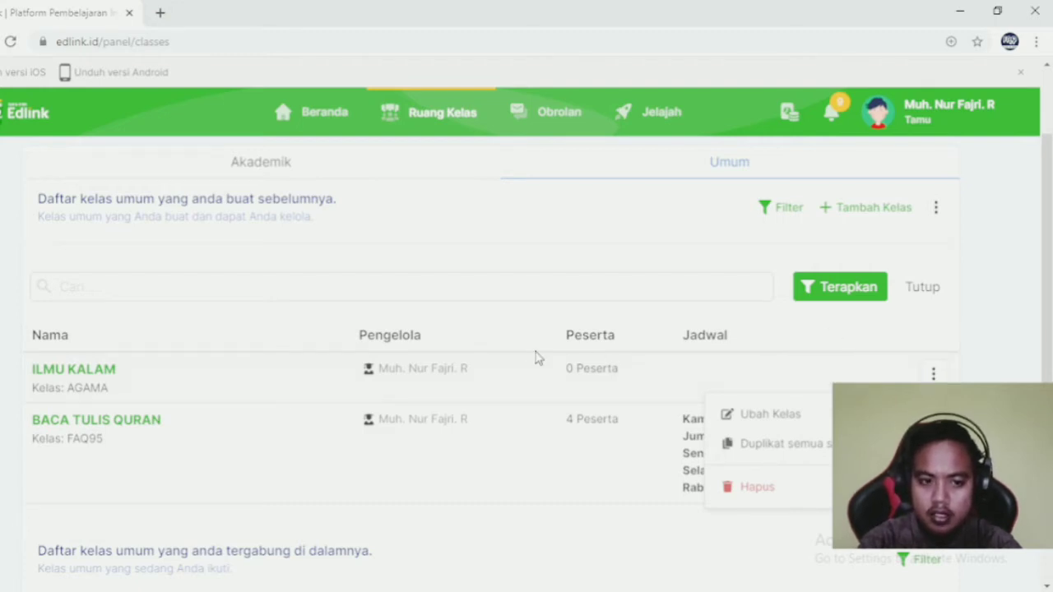
click(78, 374)
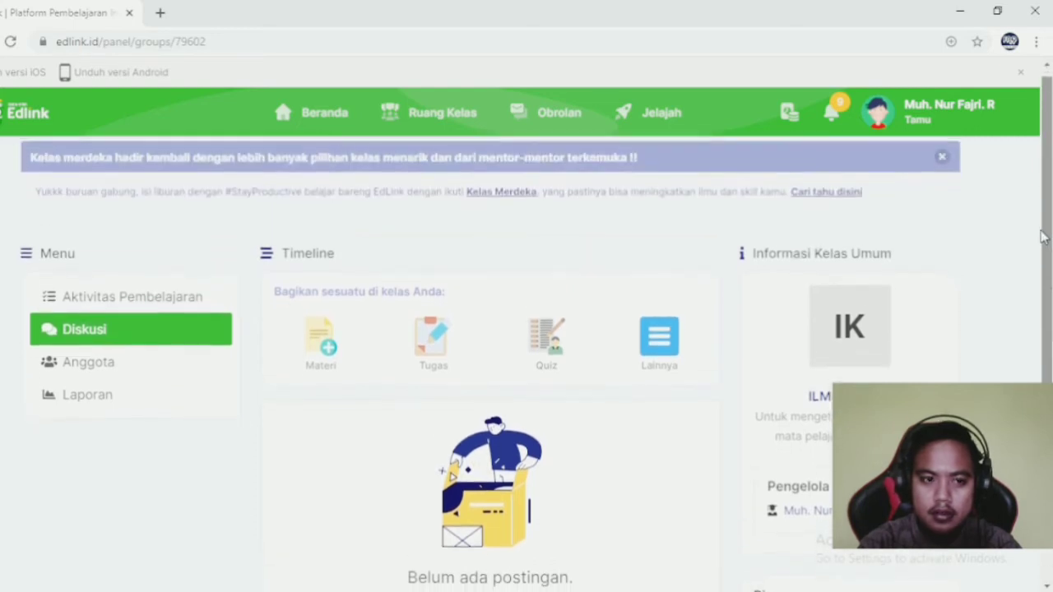
Review the class information with its join PIN, the sharing options and the Anggota page of ILMU KALAM.
drag(1048, 241, 1050, 325)
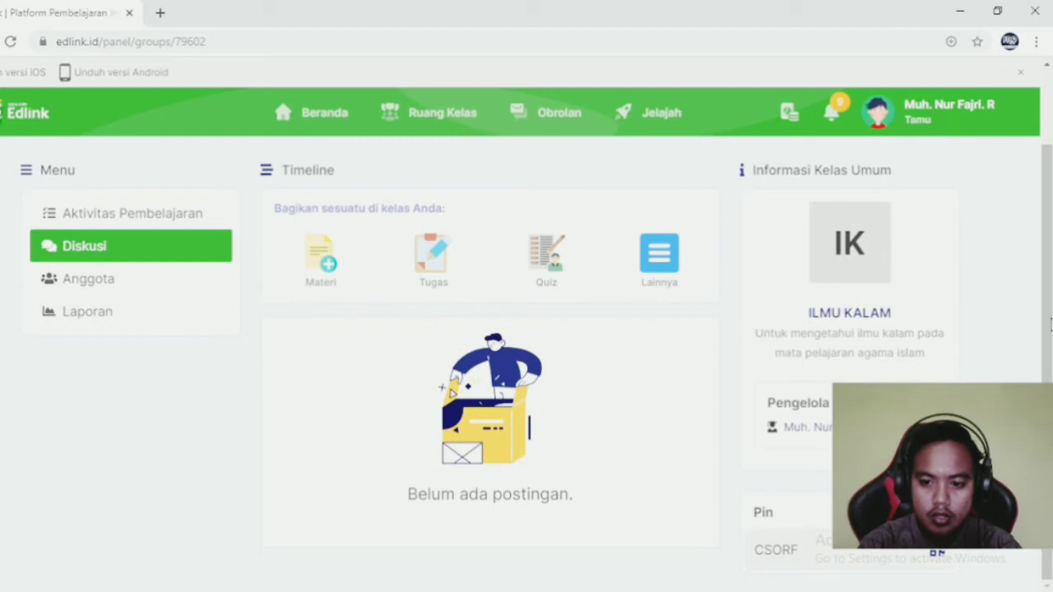
double_click(786, 549)
click(798, 550)
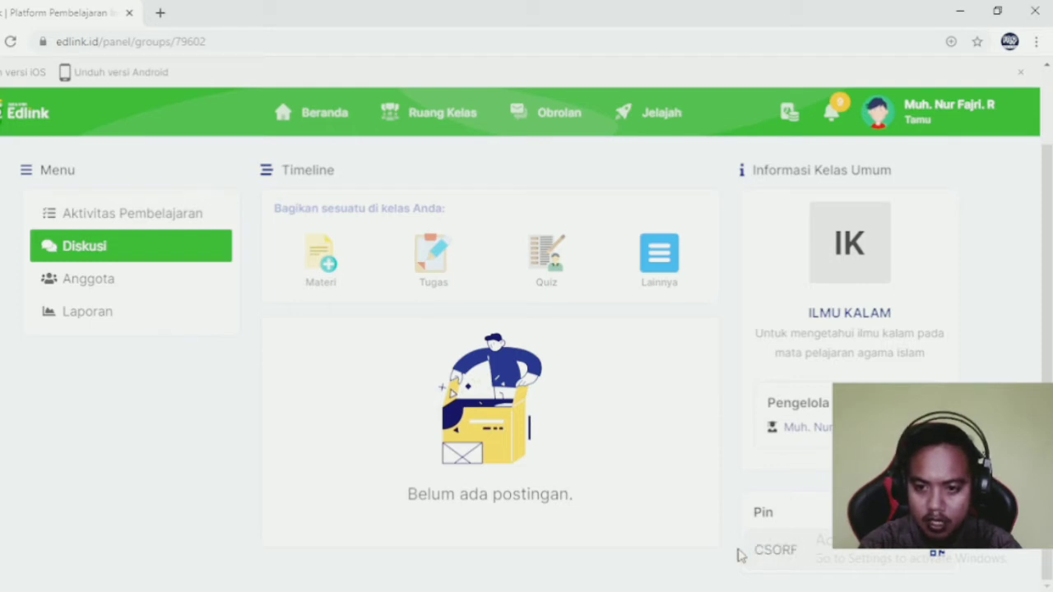
scroll(1050, 349, up, 1)
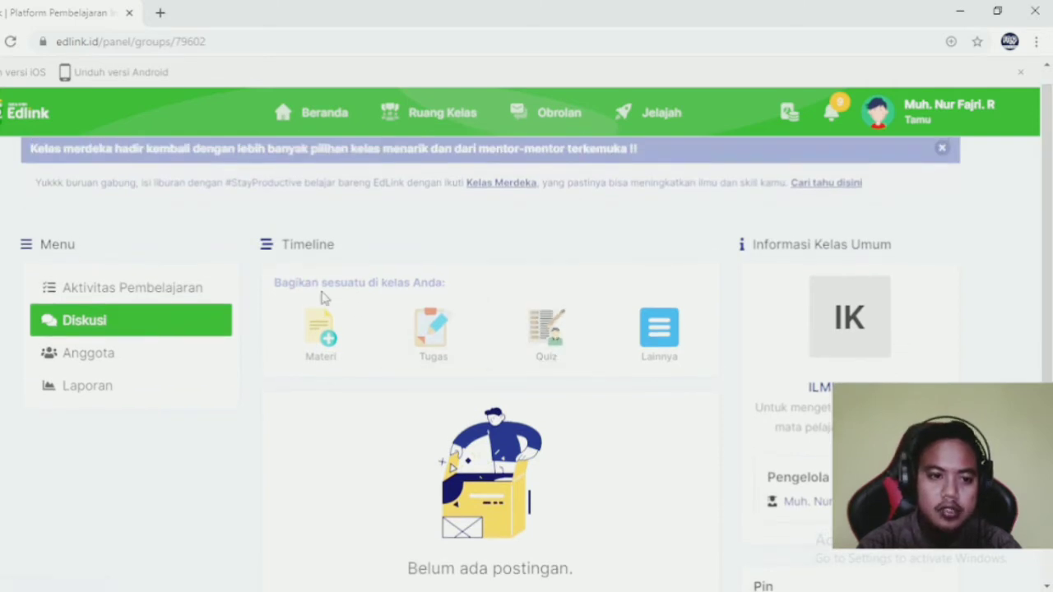
click(111, 359)
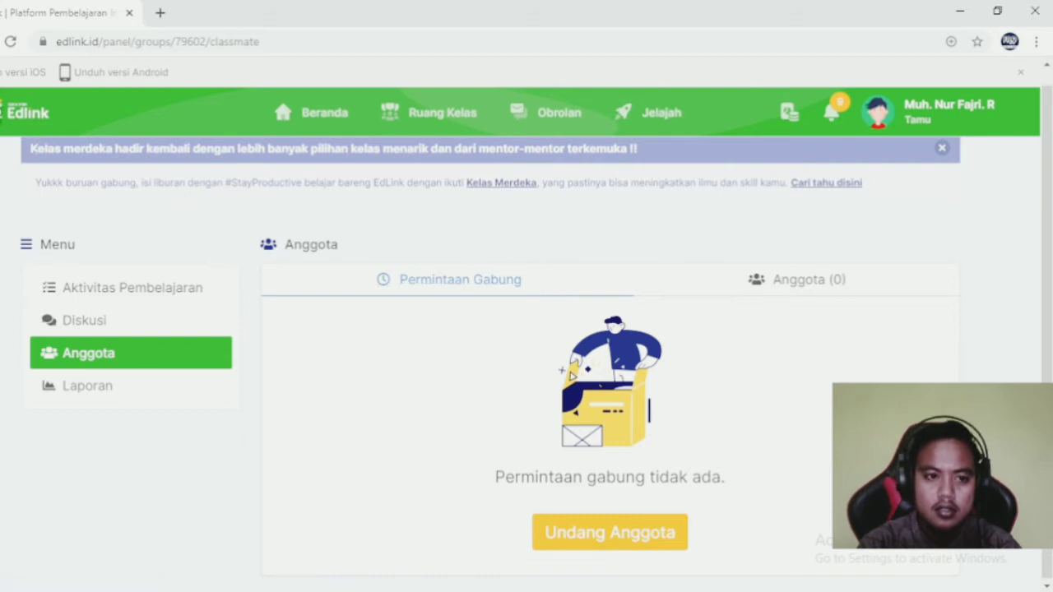
Add a learning session dated 20/01/2021 from 14:37 to 16:37 to the class's Aktivitas Pembelajaran.
click(108, 293)
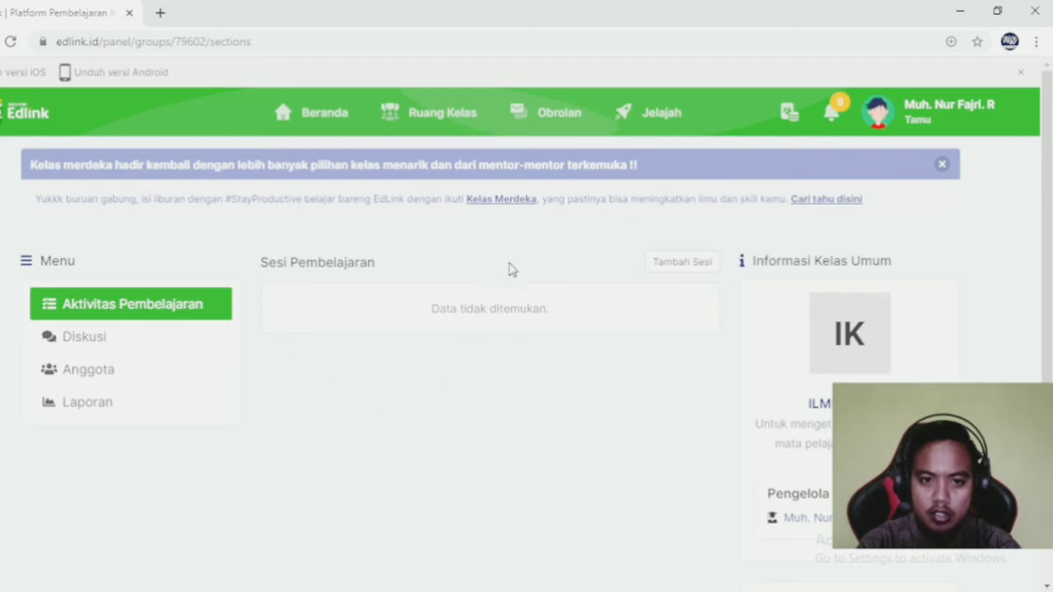
click(679, 263)
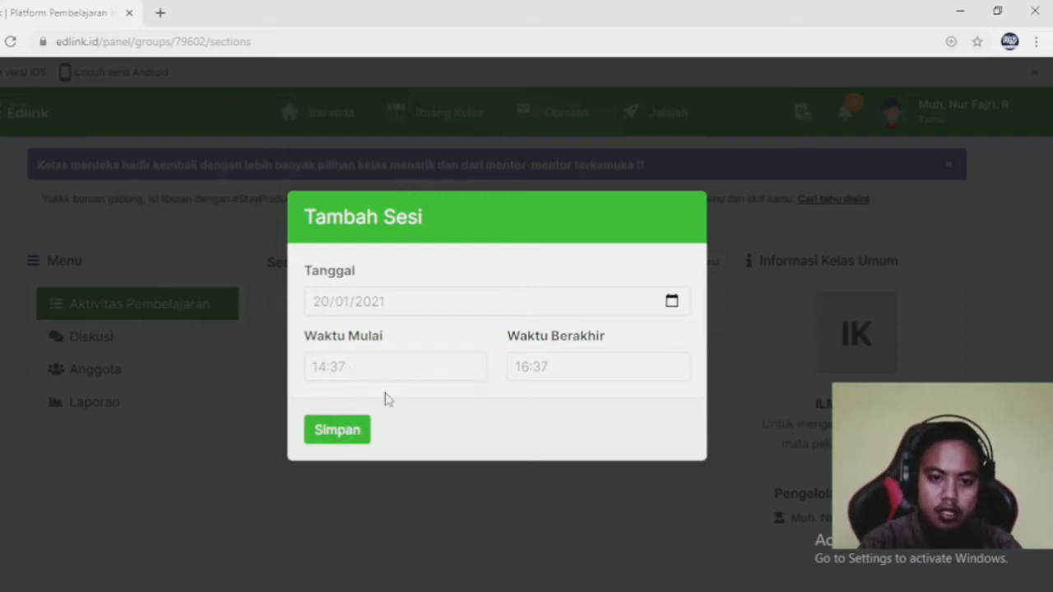
click(351, 434)
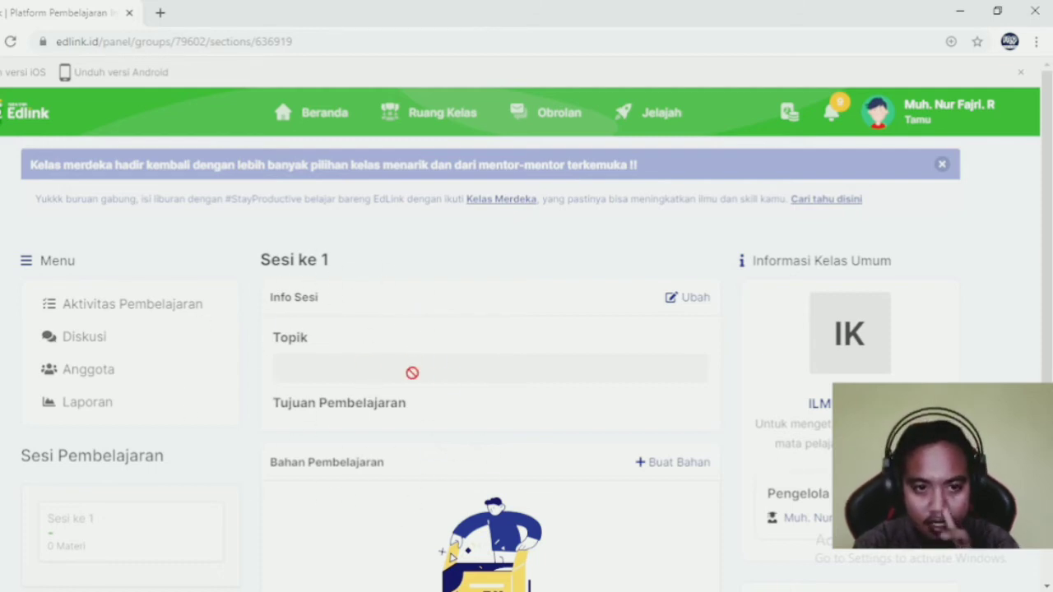
Edit the session info with the topic KONTRAK BELAJAR and the learning objective "Untuk mengetahui kesepakatan proses belajar".
click(688, 304)
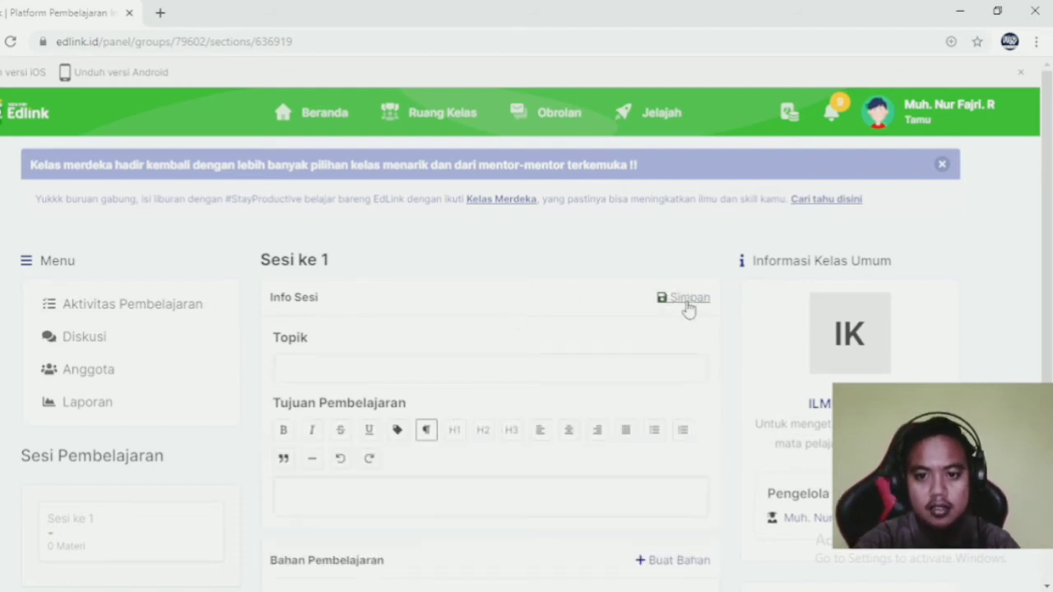
click(402, 371)
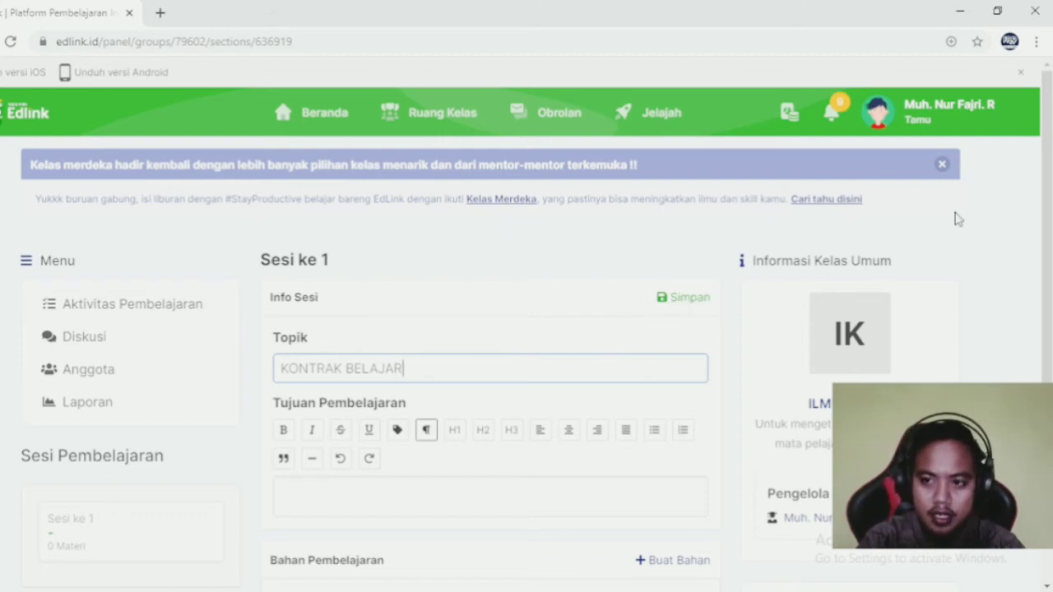
scroll(765, 264, down, 2)
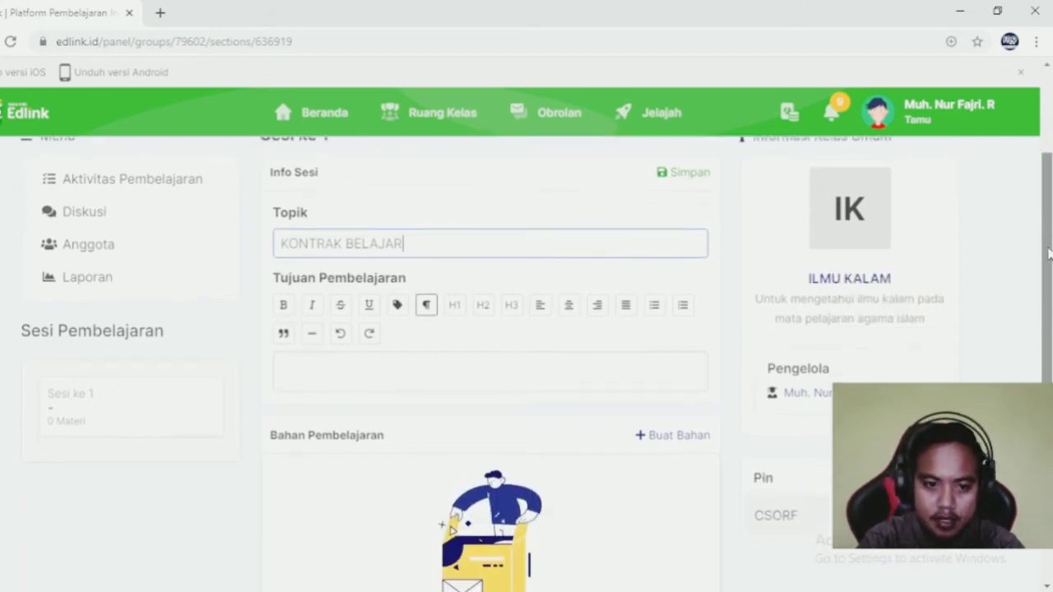
click(393, 359)
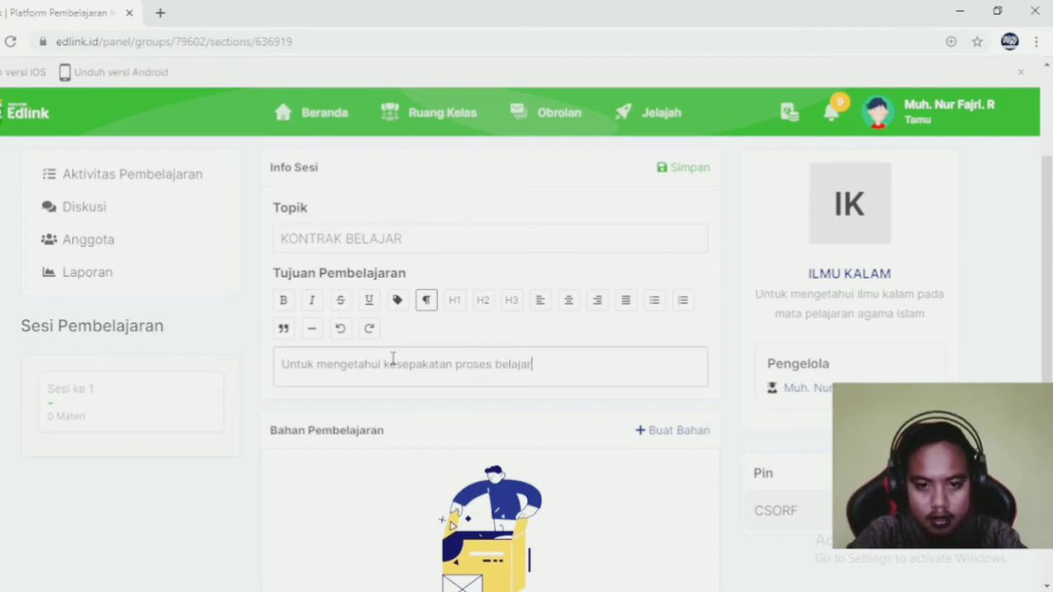
key(Left)
key(Left)
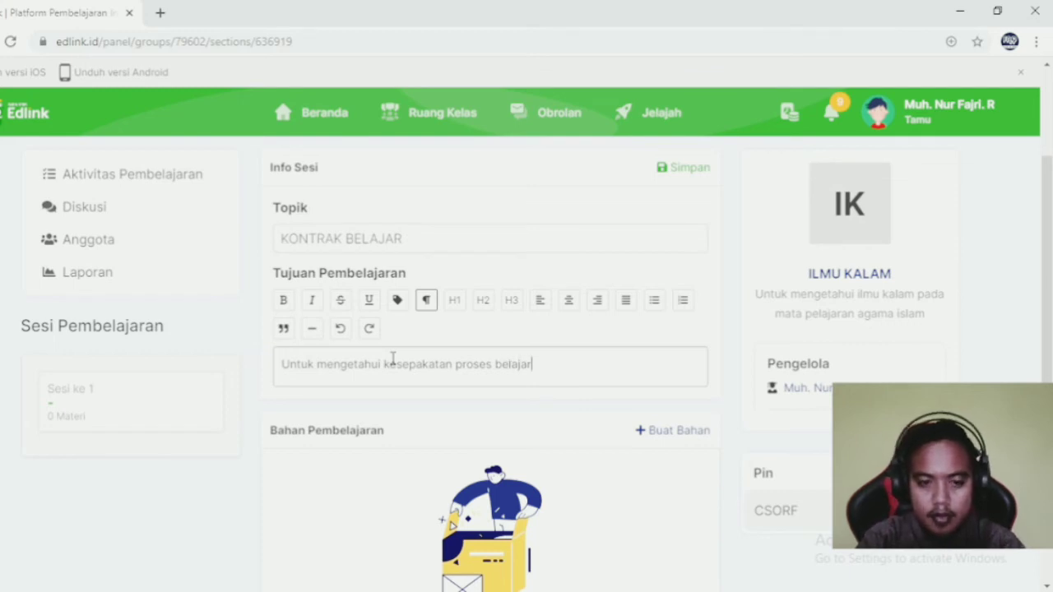
Try the inline code style at the end of the learning objective and format the objective as a block quote.
scroll(1049, 306, down, 1)
drag(1051, 307, 1050, 273)
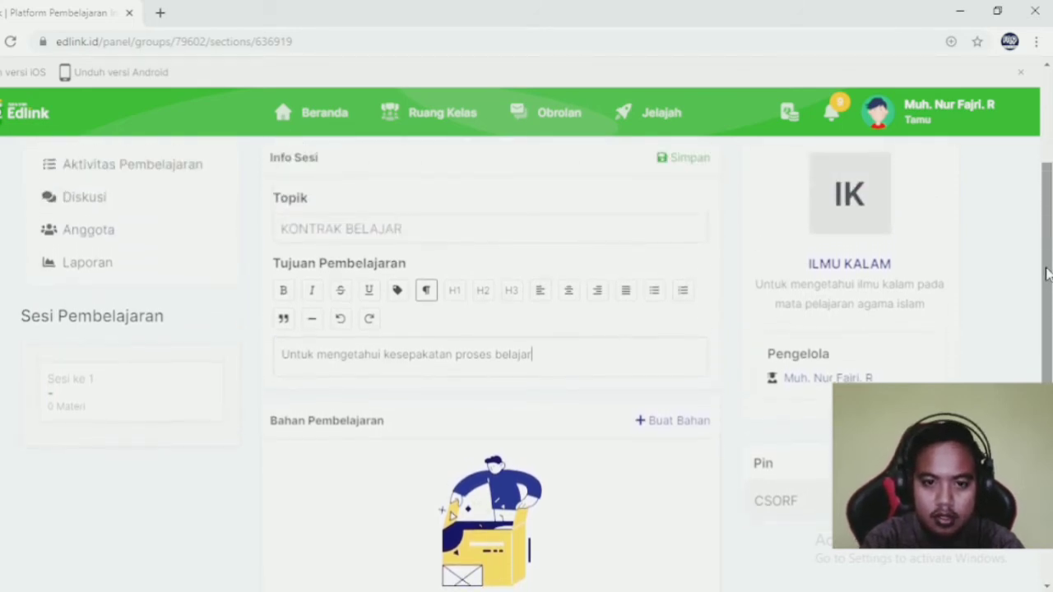
click(408, 294)
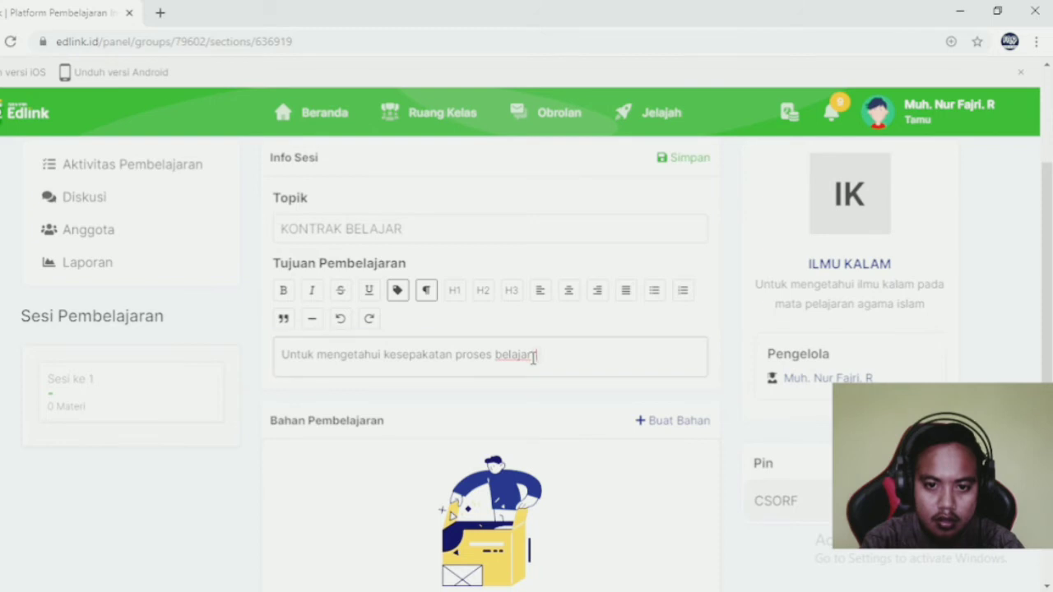
key(BackSpace)
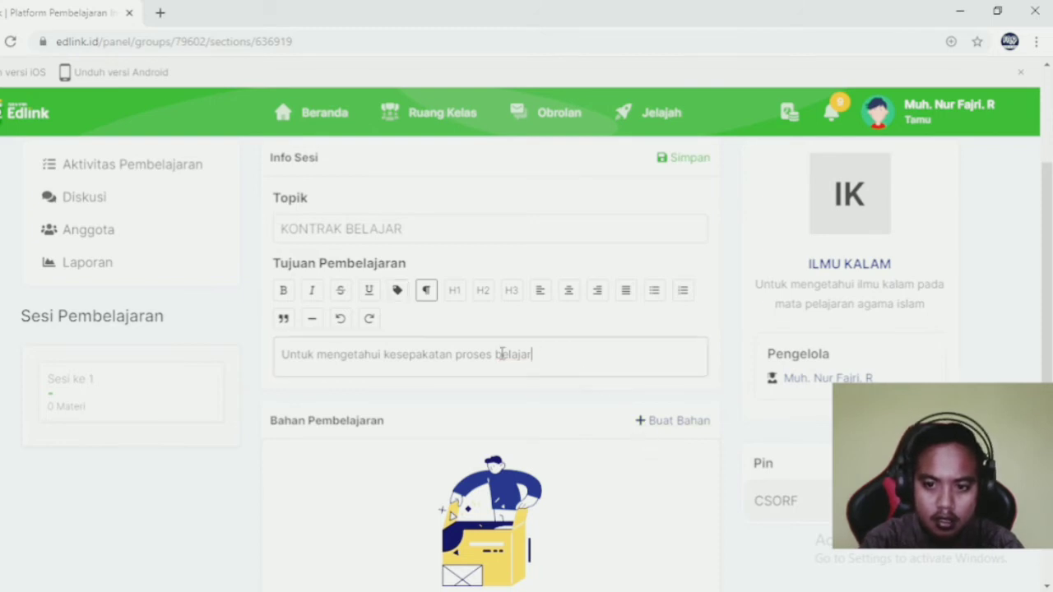
click(283, 321)
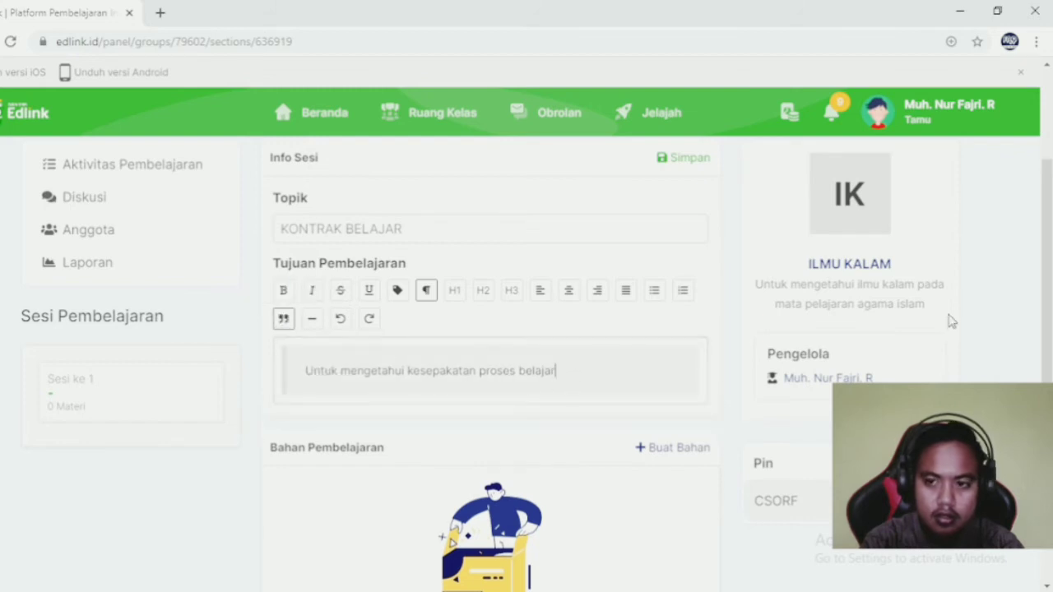
Save the session info and create a new learning material of type Materi for the session.
scroll(1047, 272, up, 1)
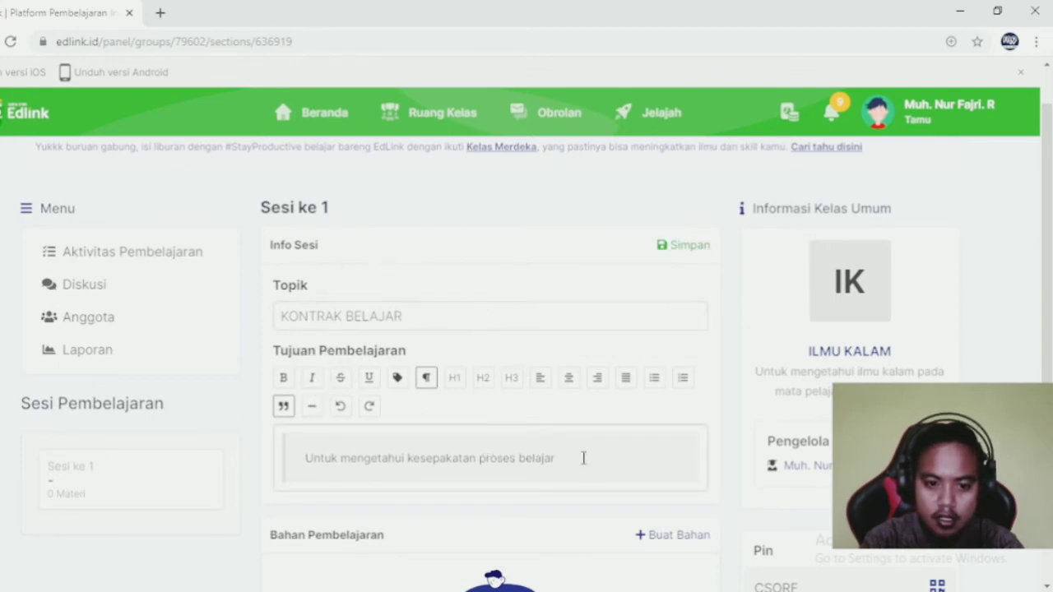
click(691, 248)
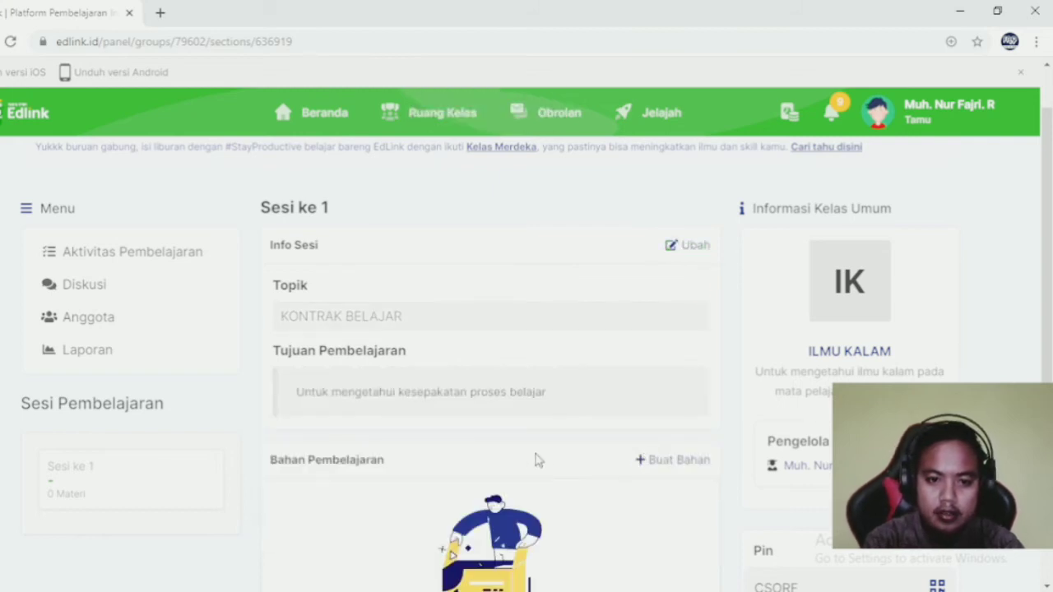
scroll(1019, 376, down, 3)
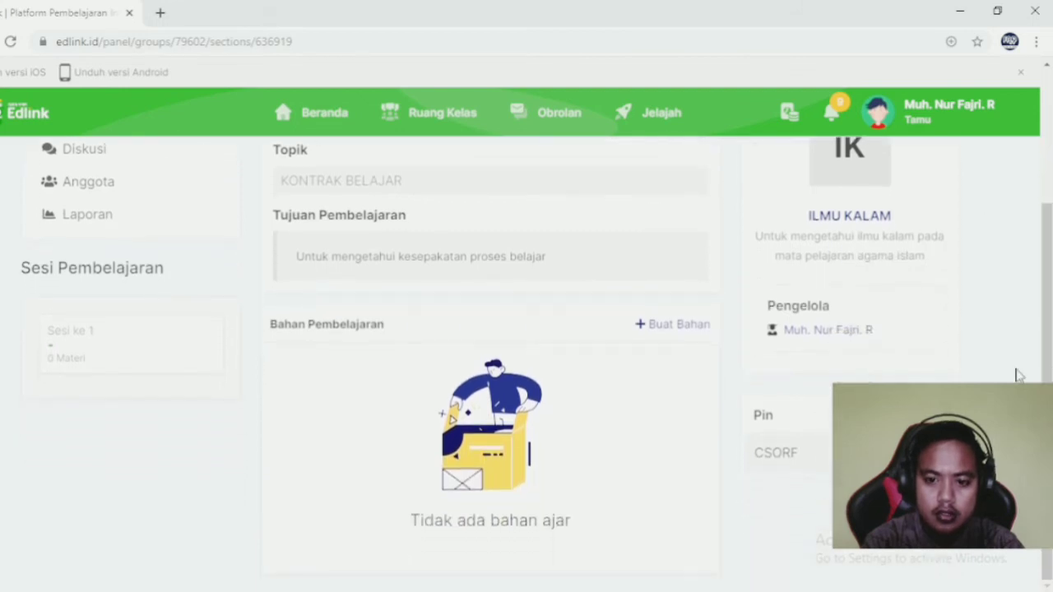
click(673, 325)
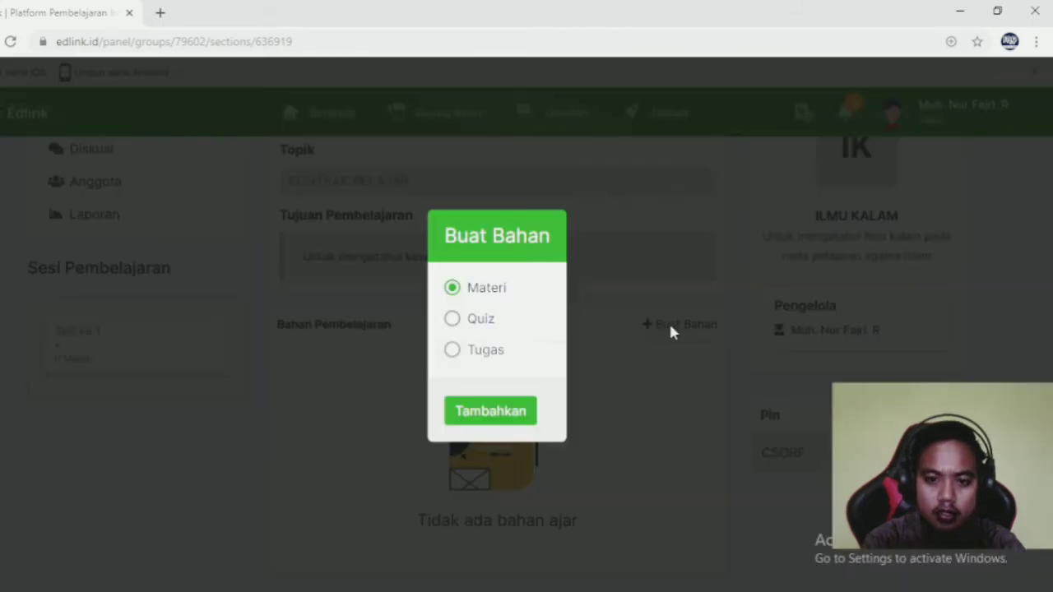
click(453, 324)
click(453, 351)
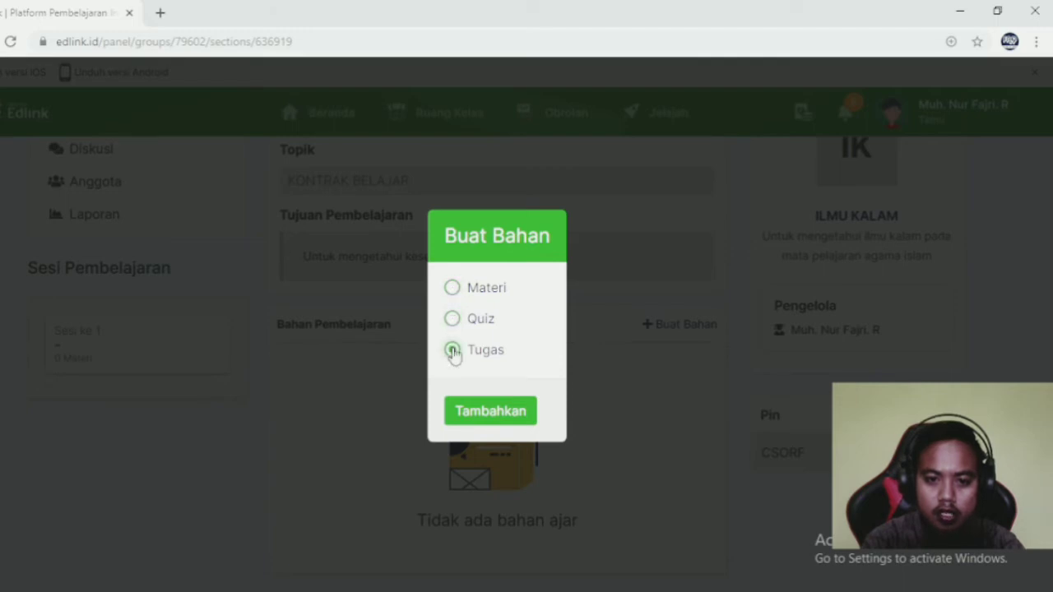
click(457, 294)
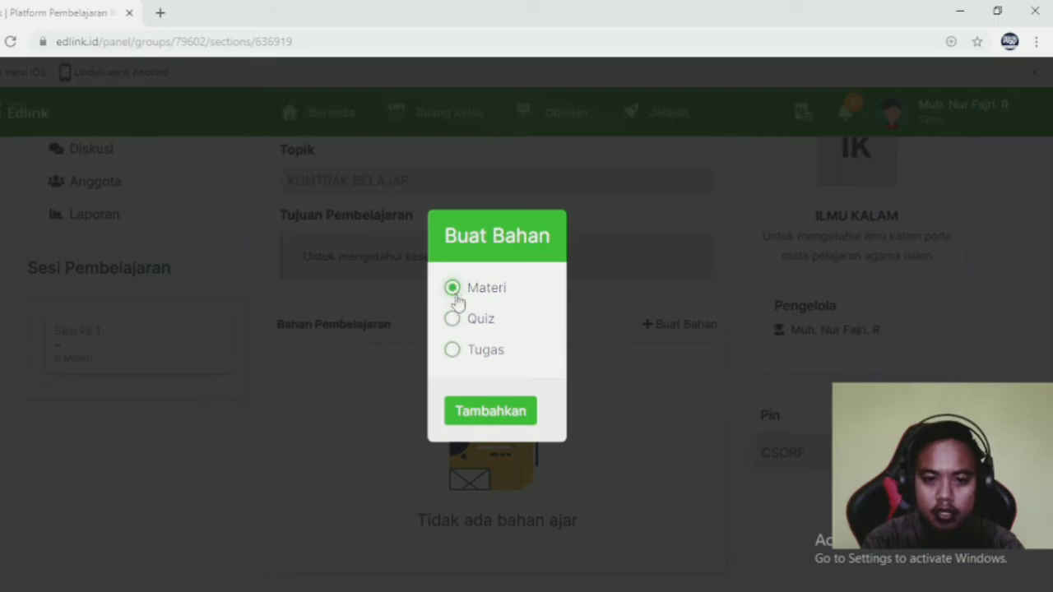
click(500, 413)
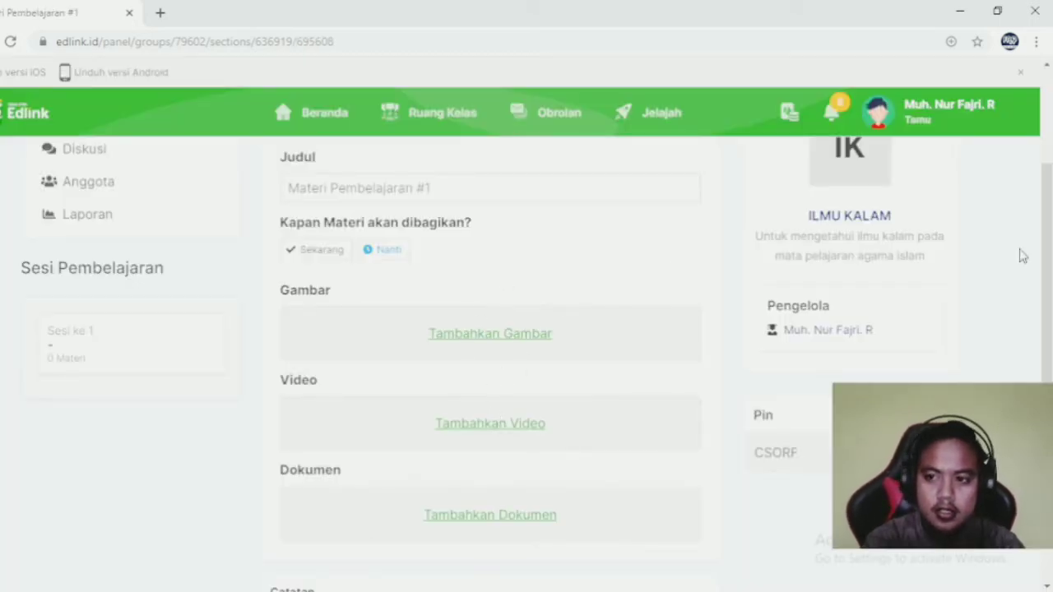
Change the learning material's title to "Materi tentang ilmu kalam".
drag(1048, 251, 1050, 210)
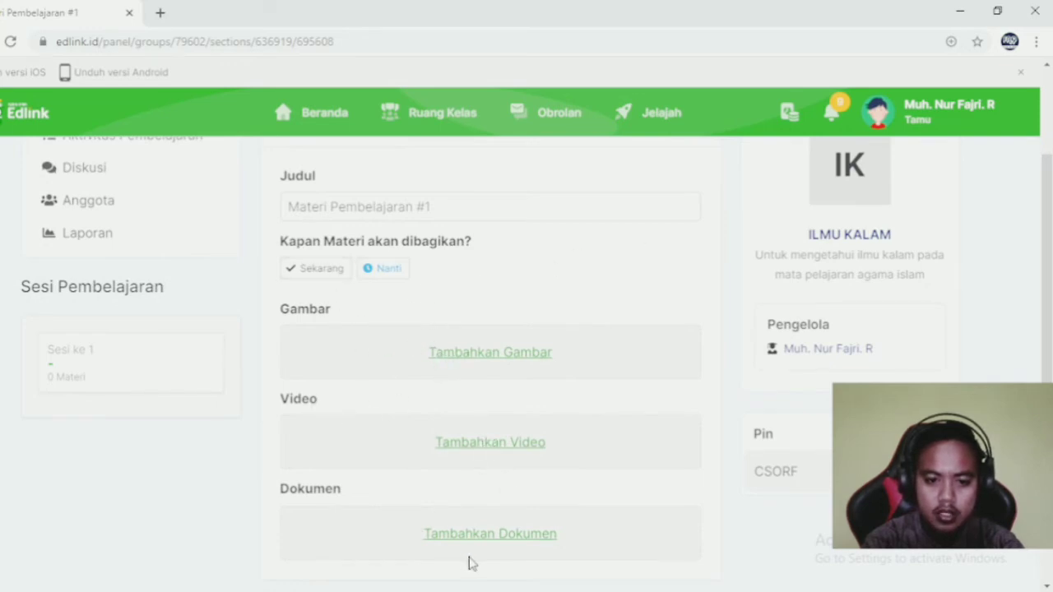
drag(1049, 298, 1050, 432)
scroll(527, 362, up, 3)
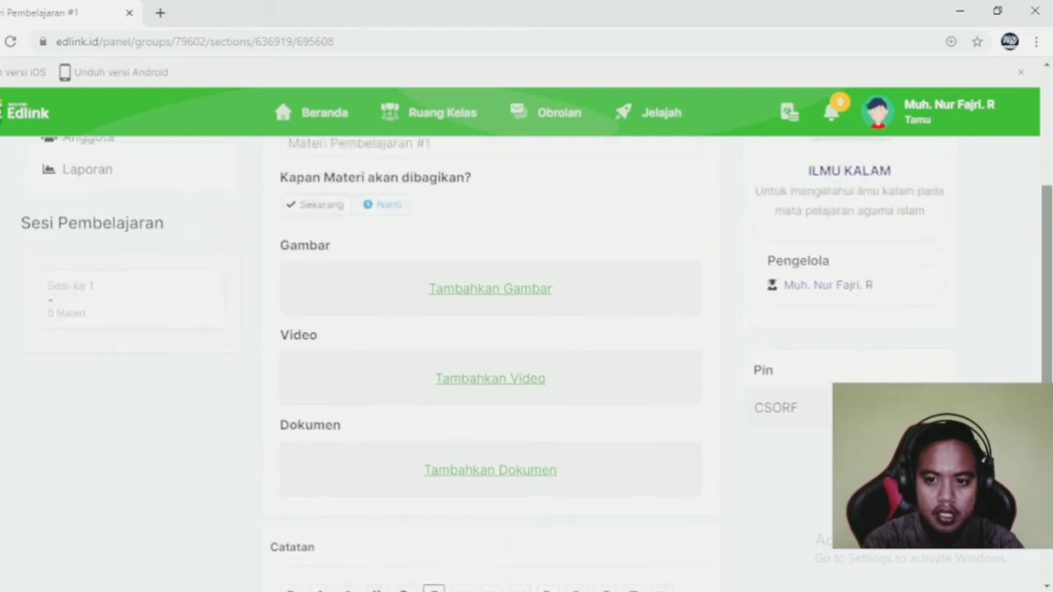
scroll(527, 362, up, 1)
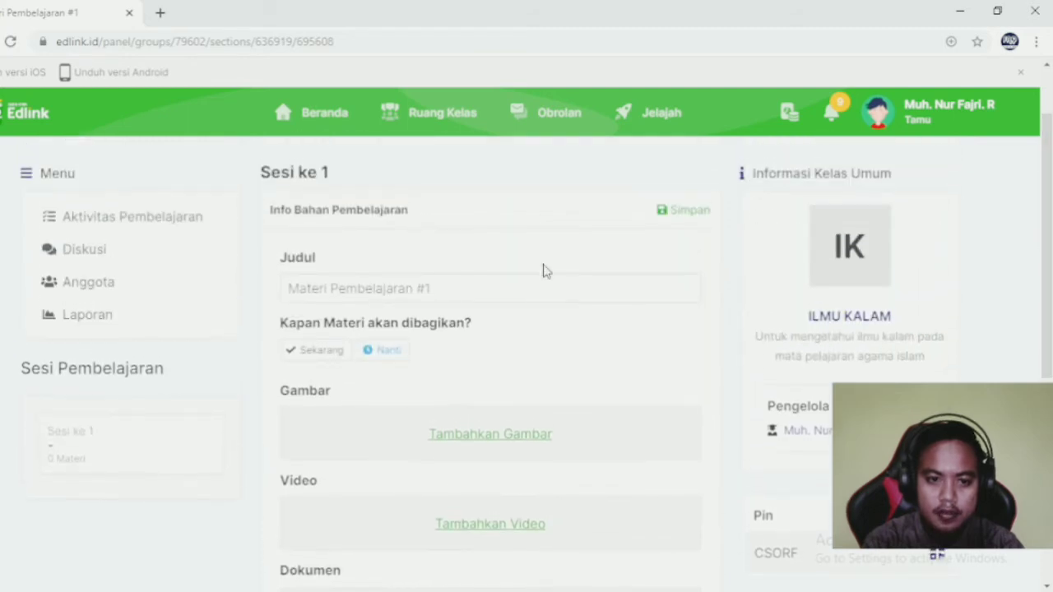
click(392, 292)
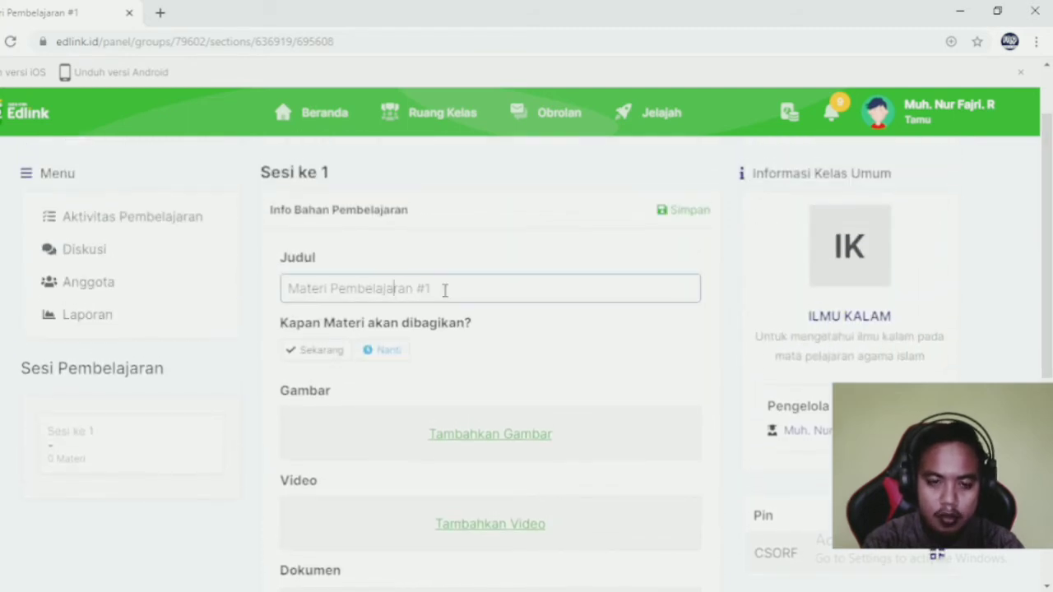
drag(437, 289, 342, 295)
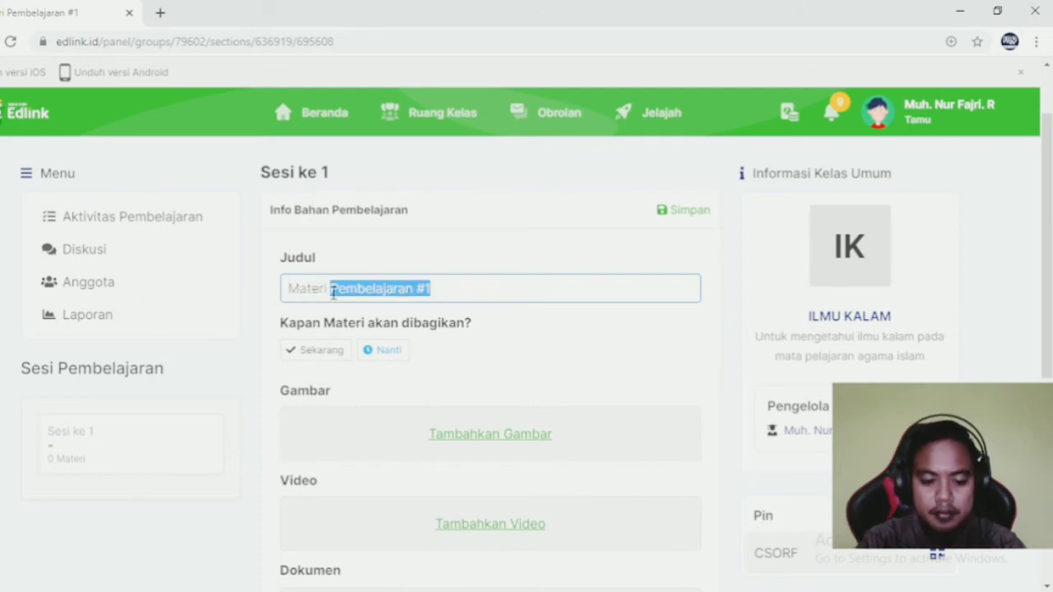
text(nantiang)
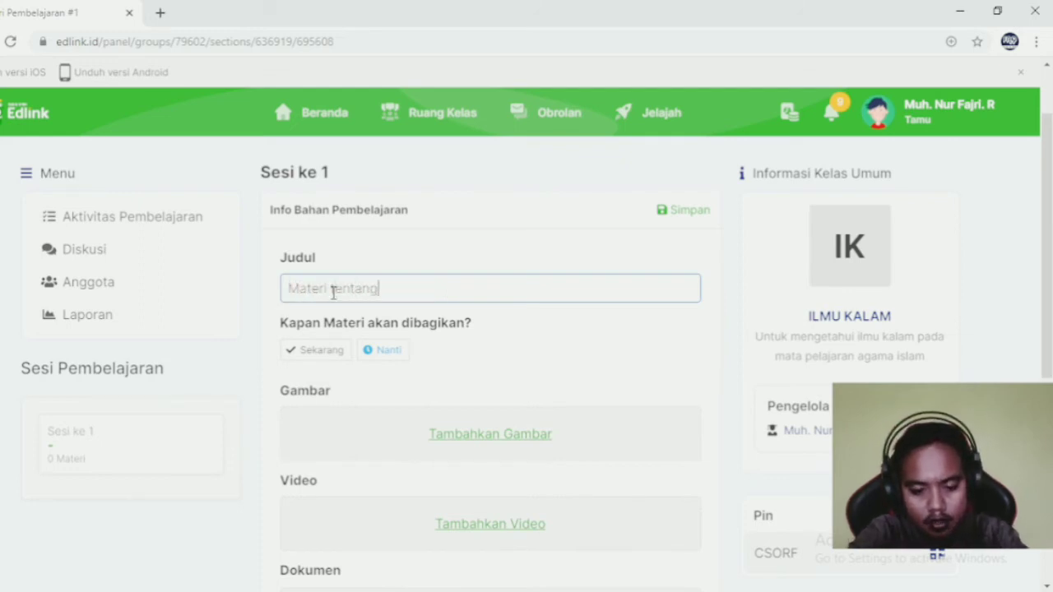
text( ilmu kalam)
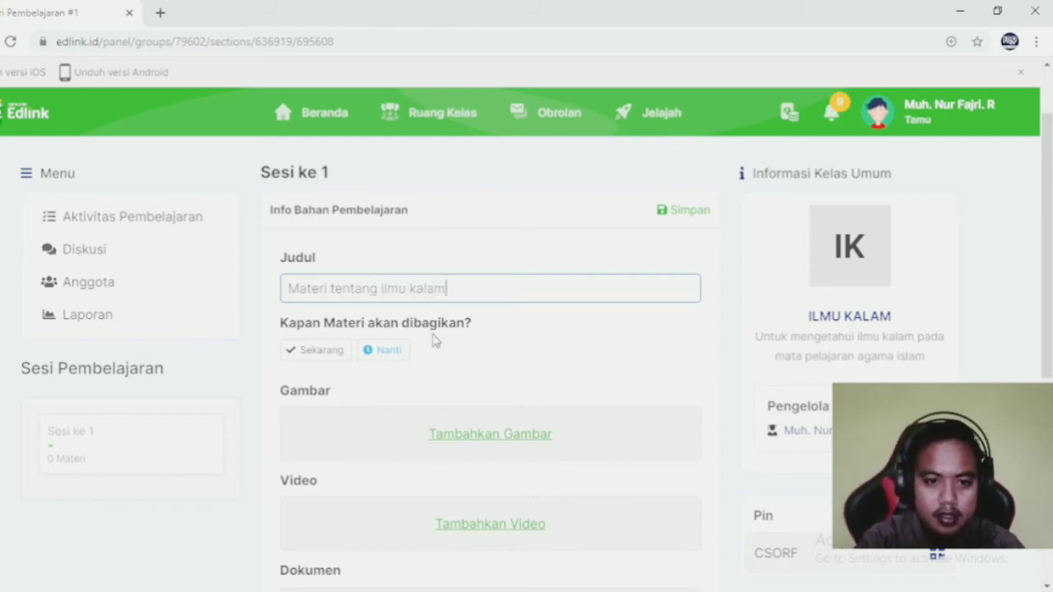
Upload the file img008 from the TESIS S2 folder to the personal media library, and leave the library without choosing an image.
click(466, 436)
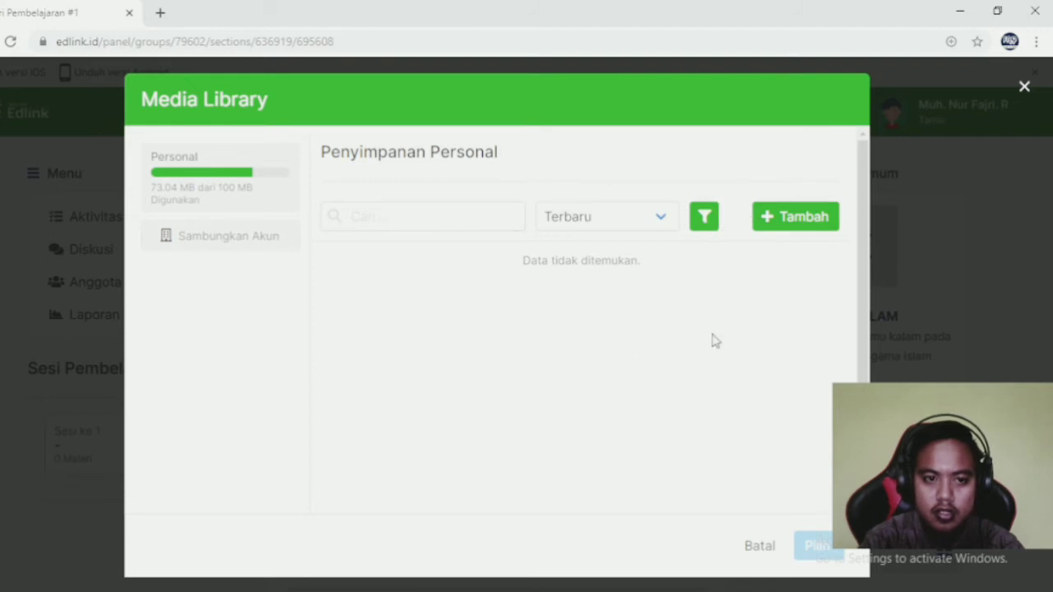
click(794, 222)
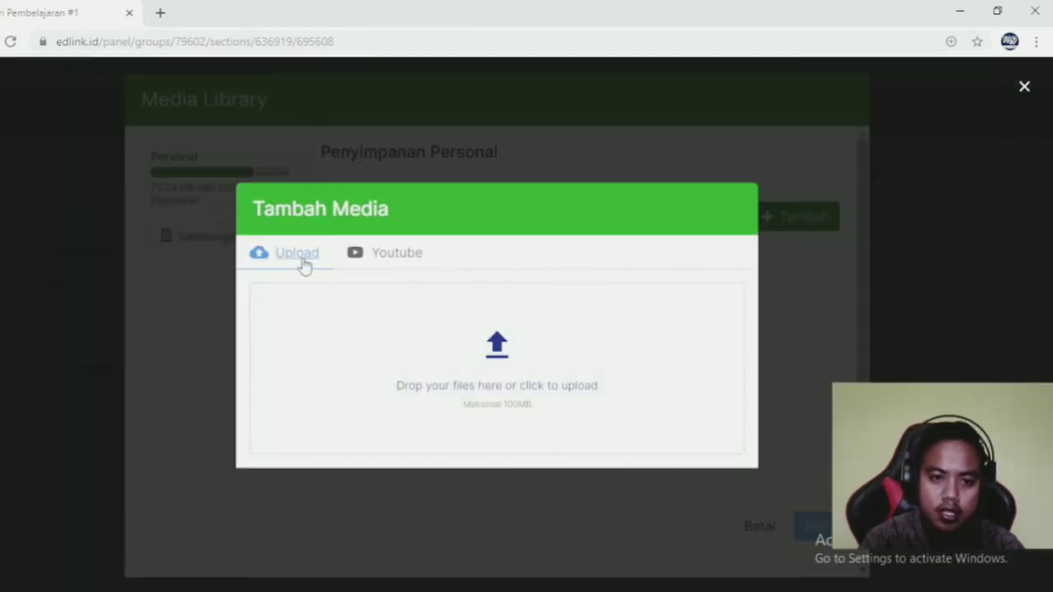
click(501, 362)
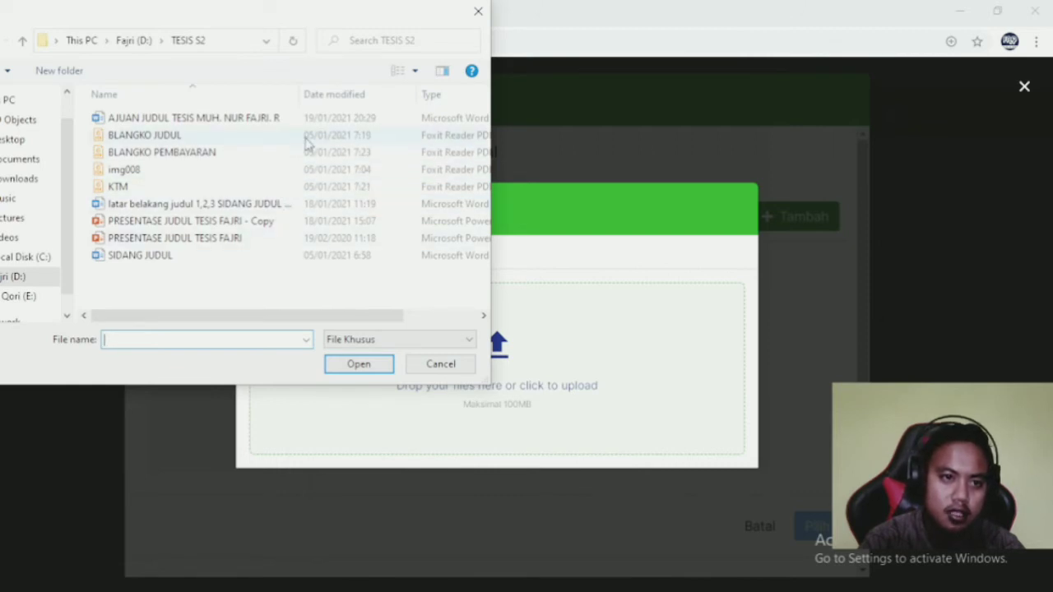
click(218, 180)
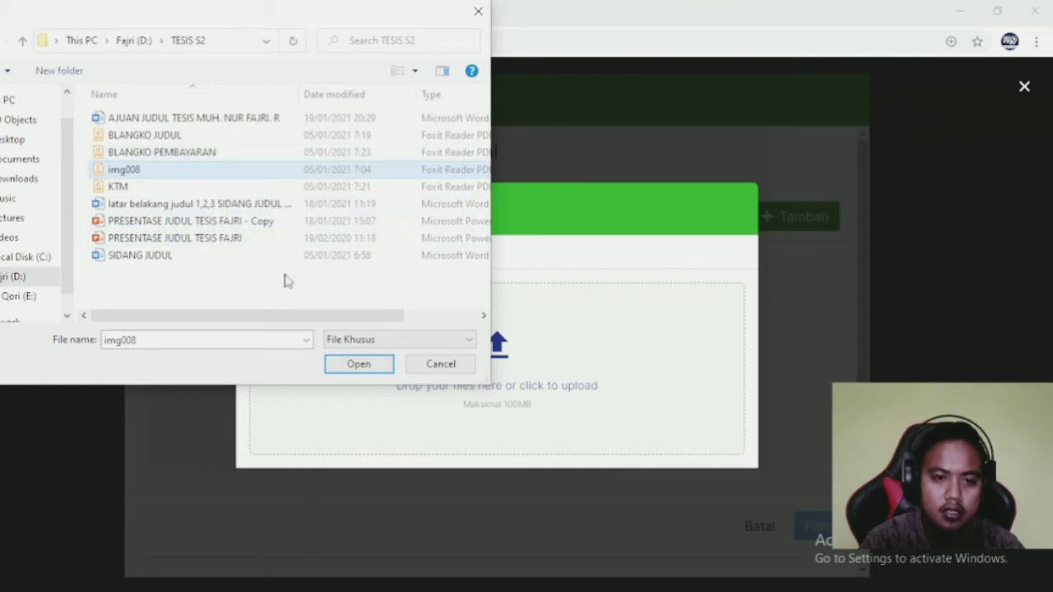
click(386, 368)
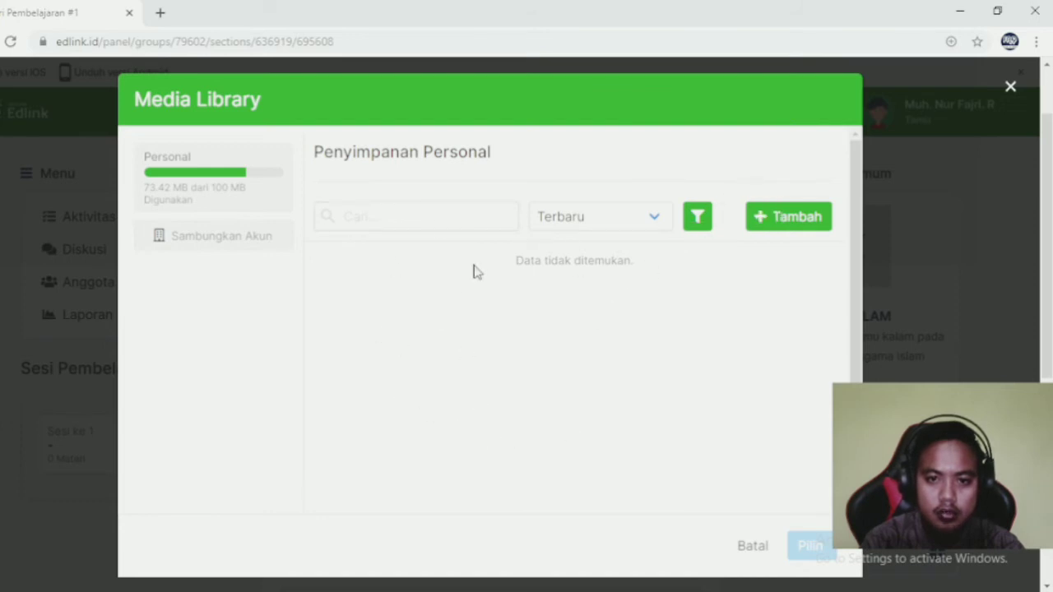
click(754, 547)
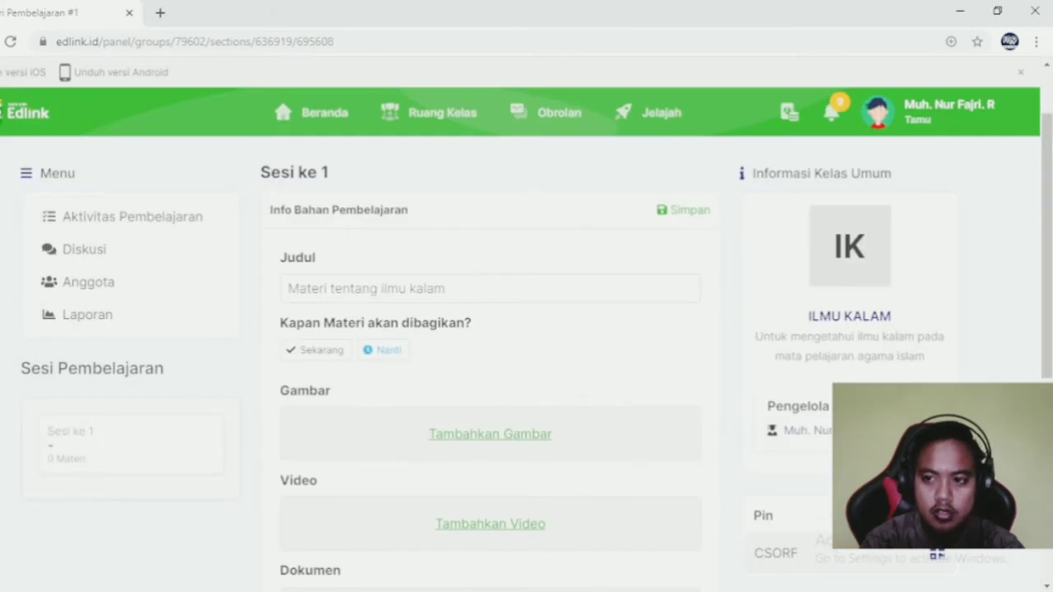
Review the videos available in the personal media library for the material's video section, and close the library.
scroll(603, 351, down, 3)
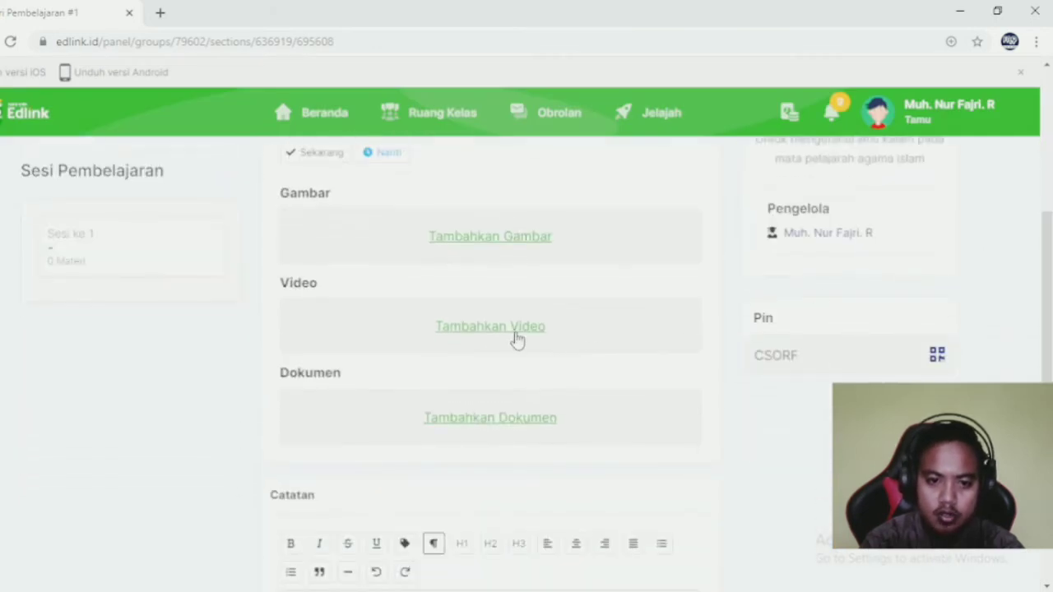
click(516, 335)
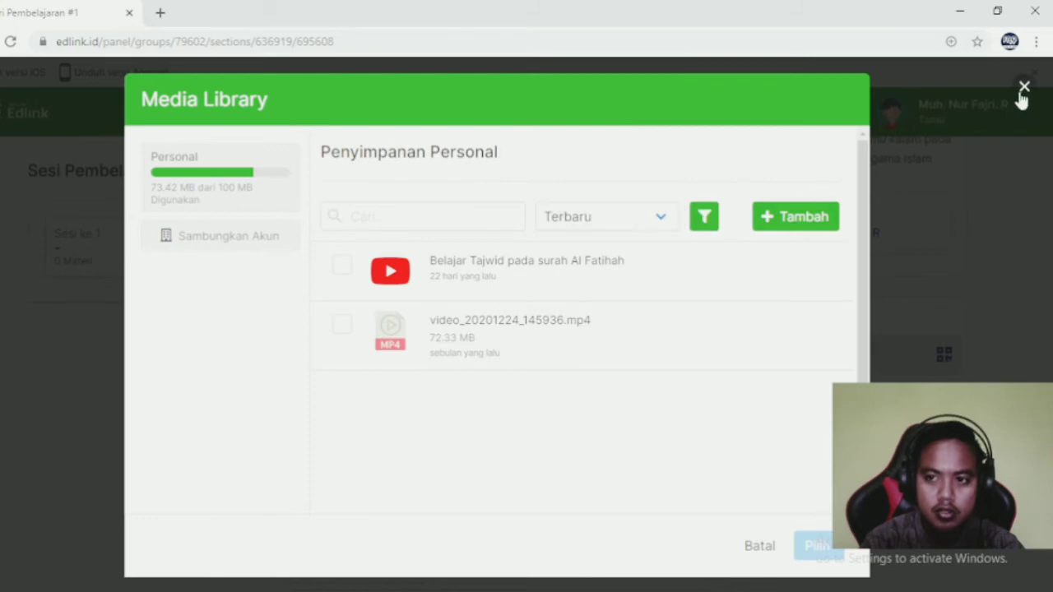
click(1023, 88)
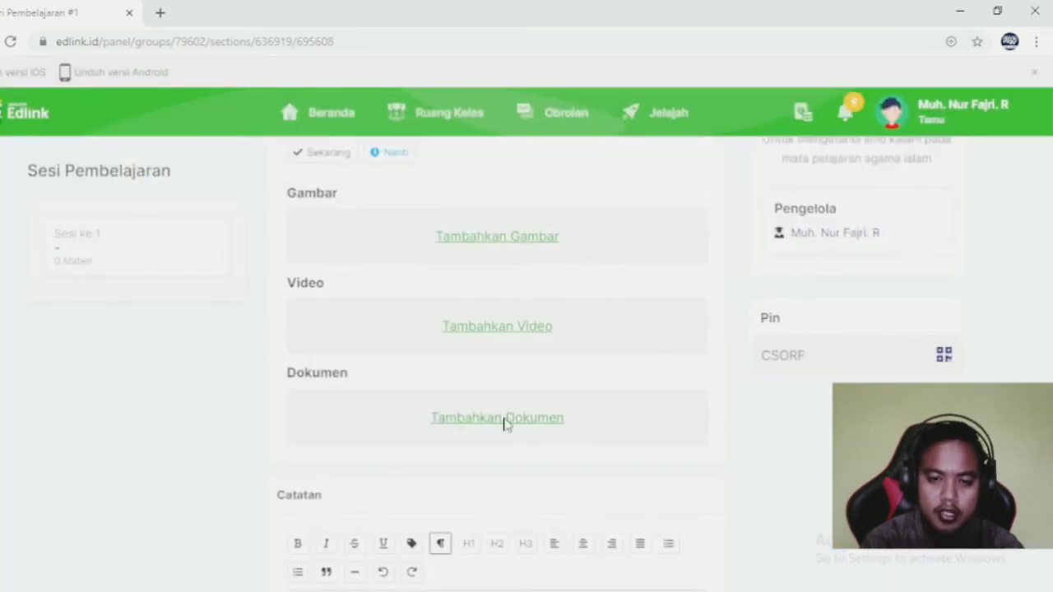
Attach img008.pdf from the media library as the material's document.
click(508, 424)
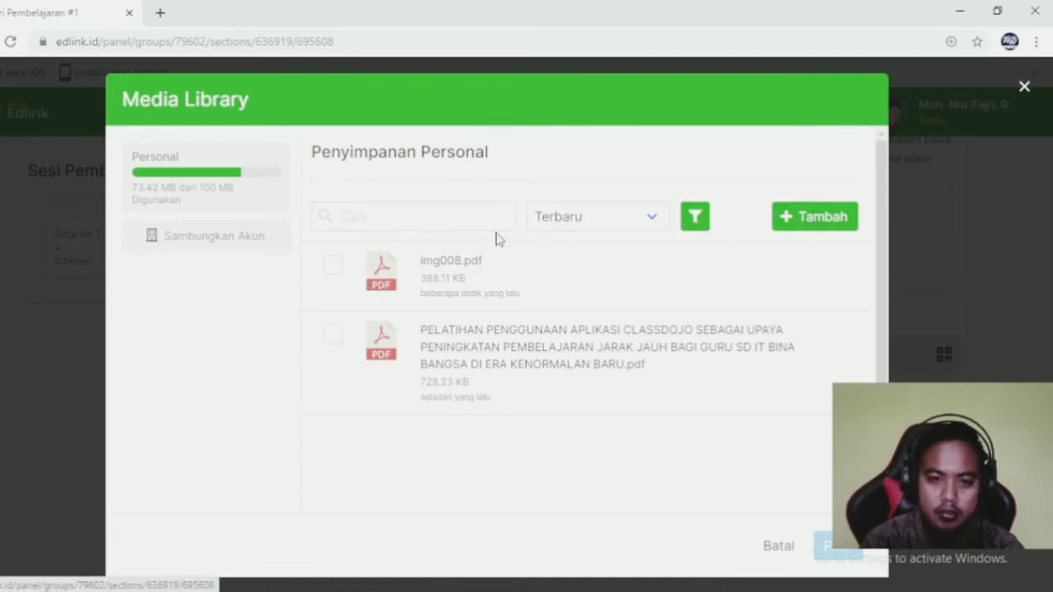
click(334, 279)
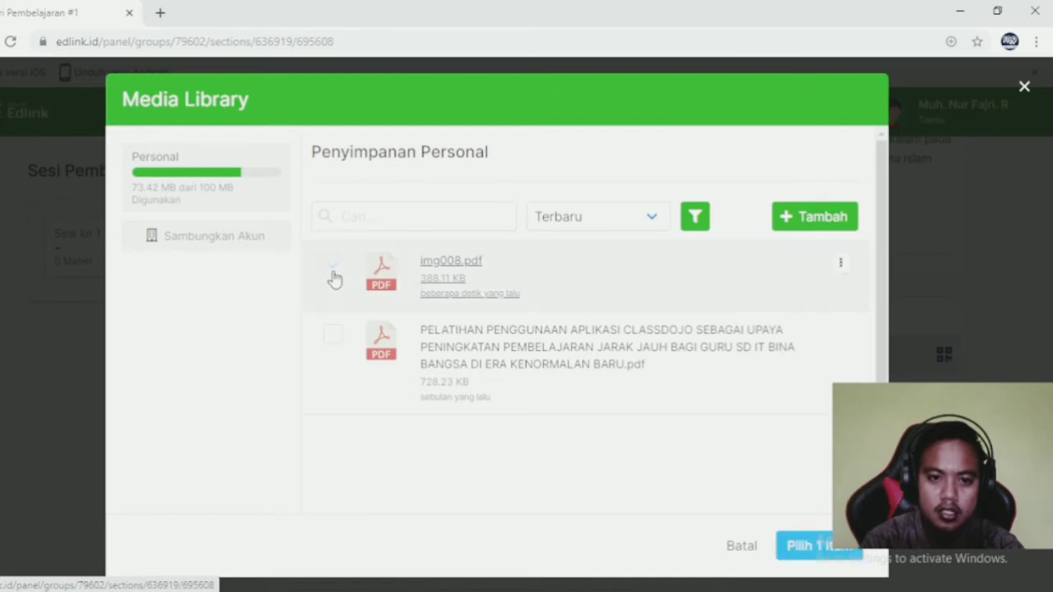
click(809, 548)
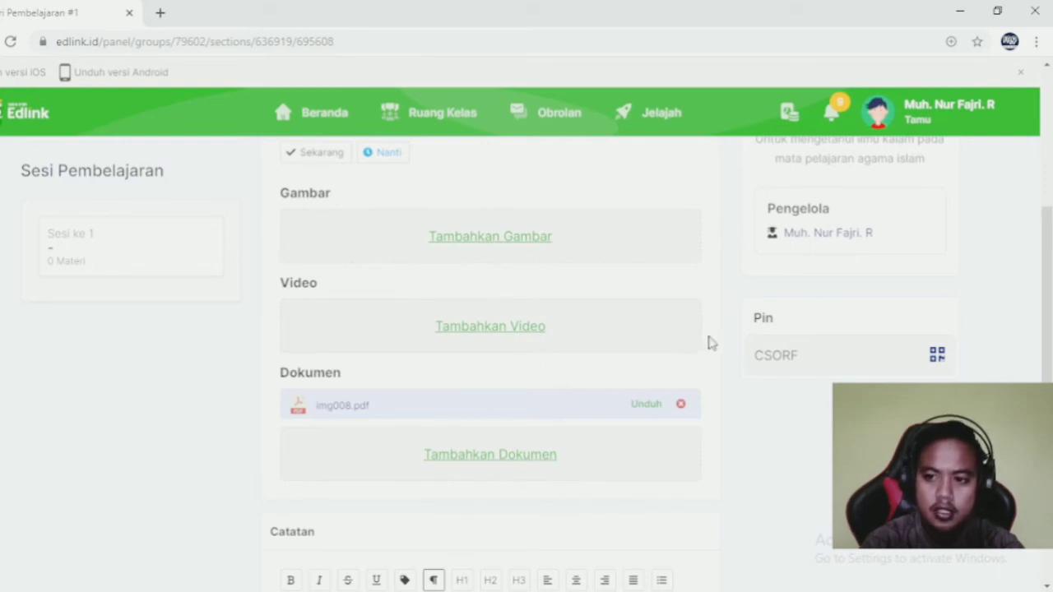
Set the material to be shared immediately (Sekarang) with Beritahu Semua Anggota enabled, and save it.
scroll(1001, 320, up, 1)
scroll(905, 346, down, 2)
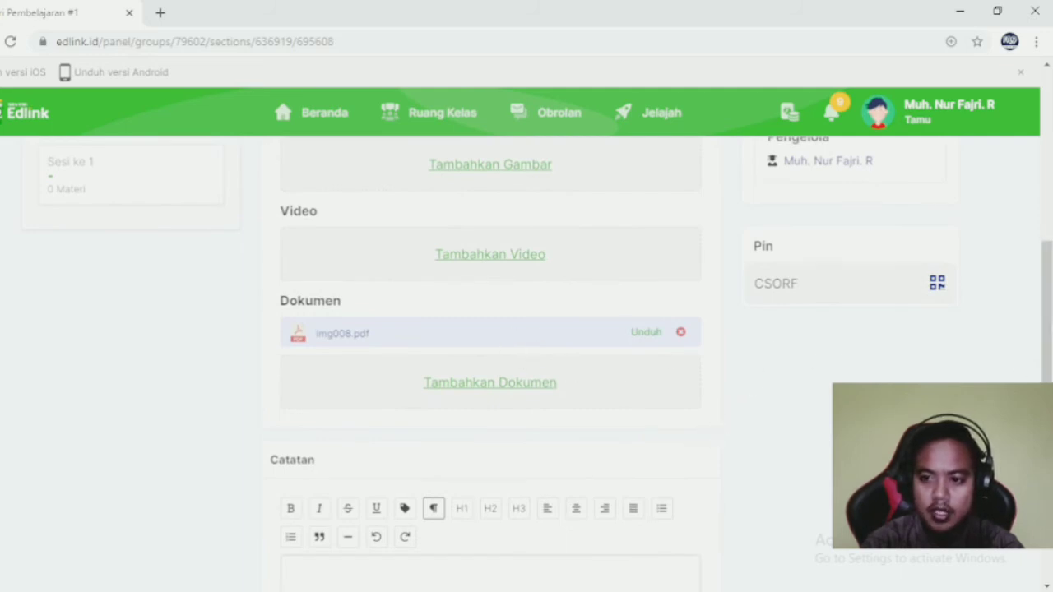
drag(1048, 319, 1038, 203)
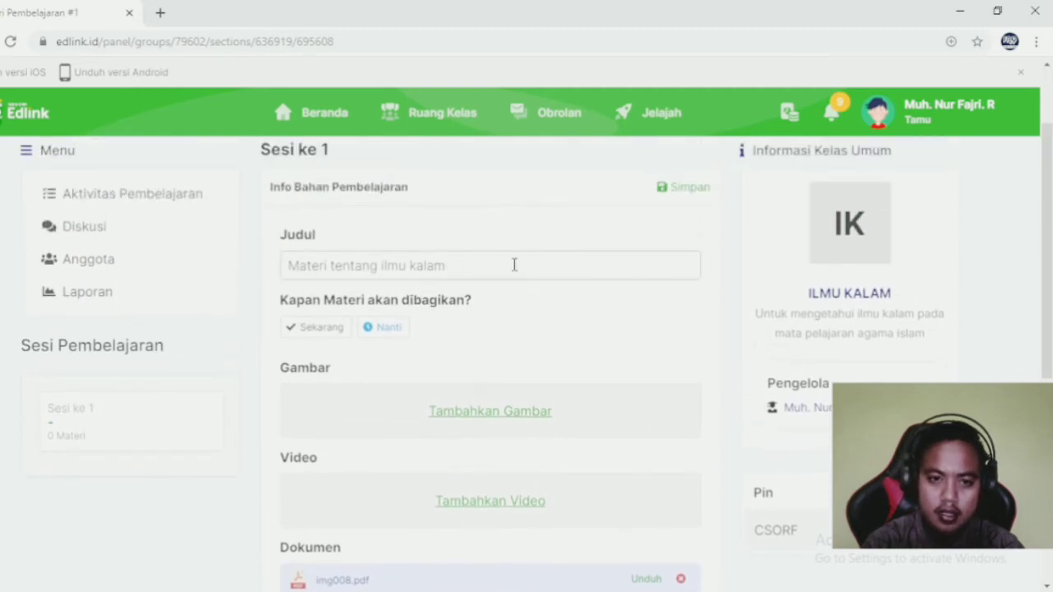
mouse_move(1048, 197)
mouse_down()
mouse_move(1048, 155)
mouse_move(1052, 206)
mouse_up()
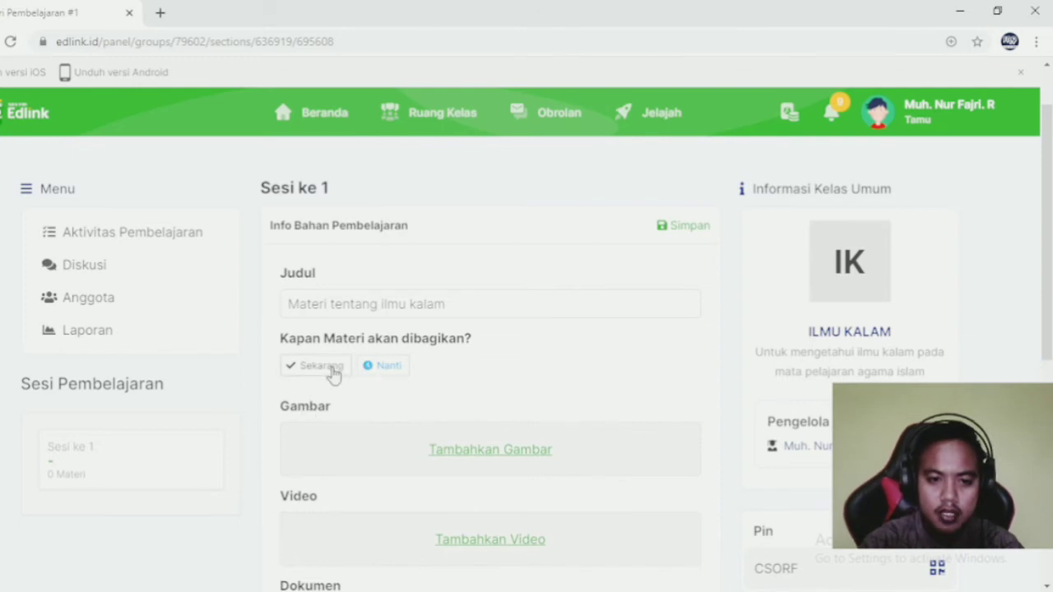
click(381, 370)
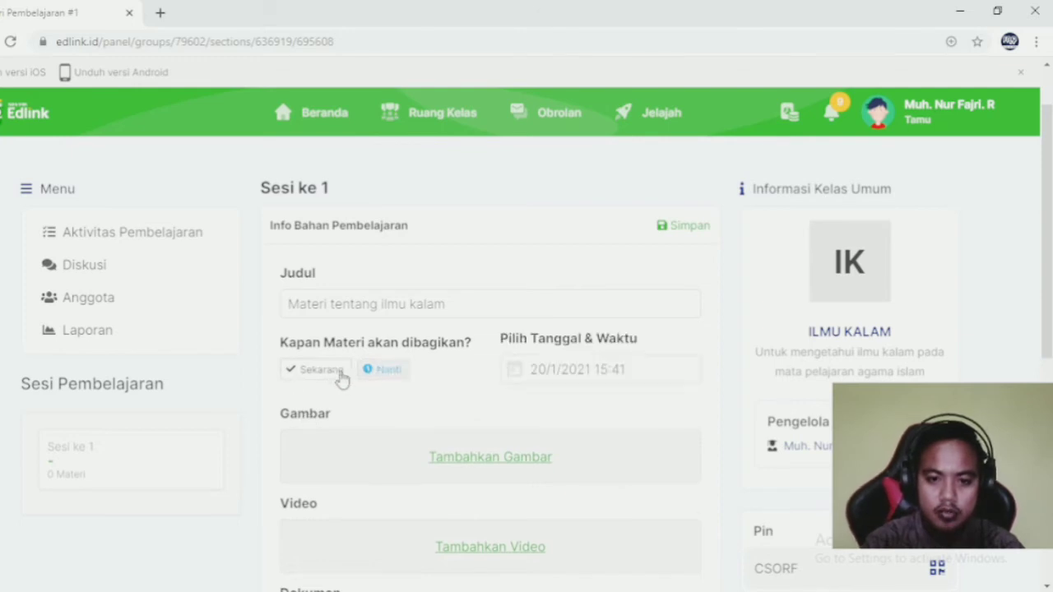
click(313, 370)
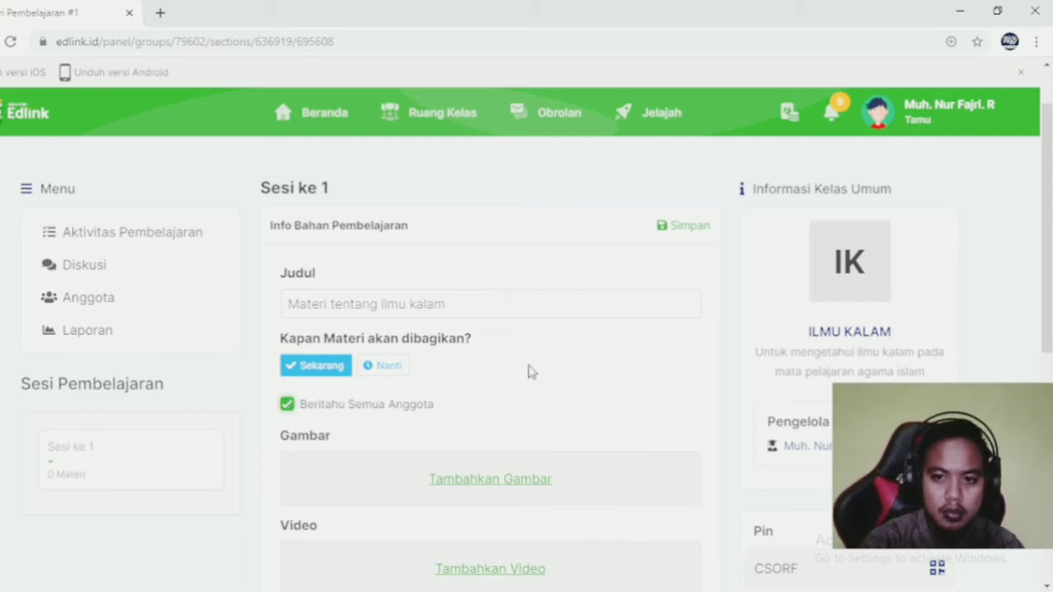
click(691, 229)
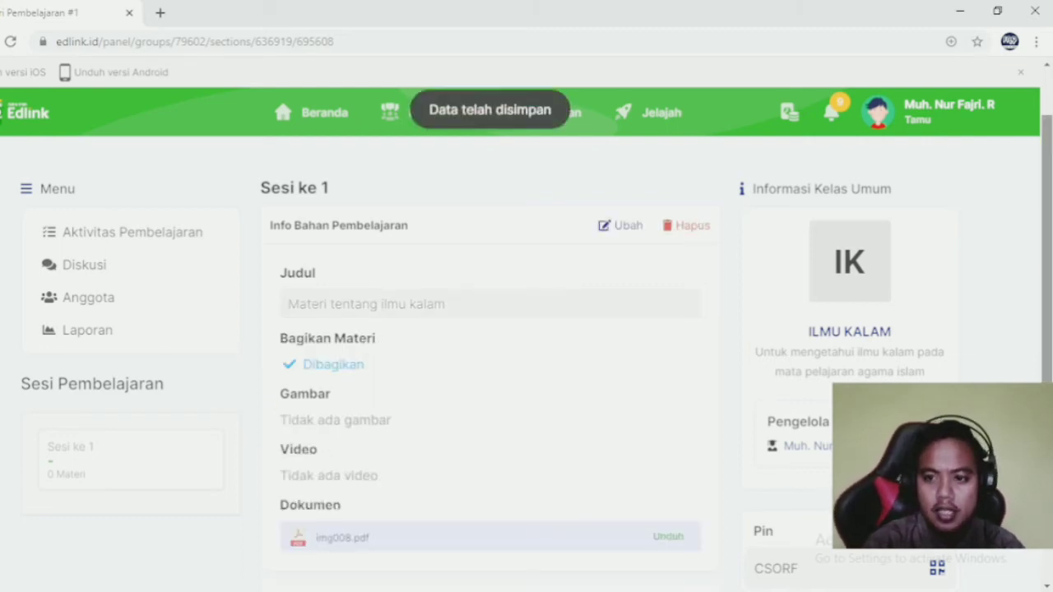
Leave the saved material and open the Ruang Kelas class list.
drag(1048, 149, 1035, 108)
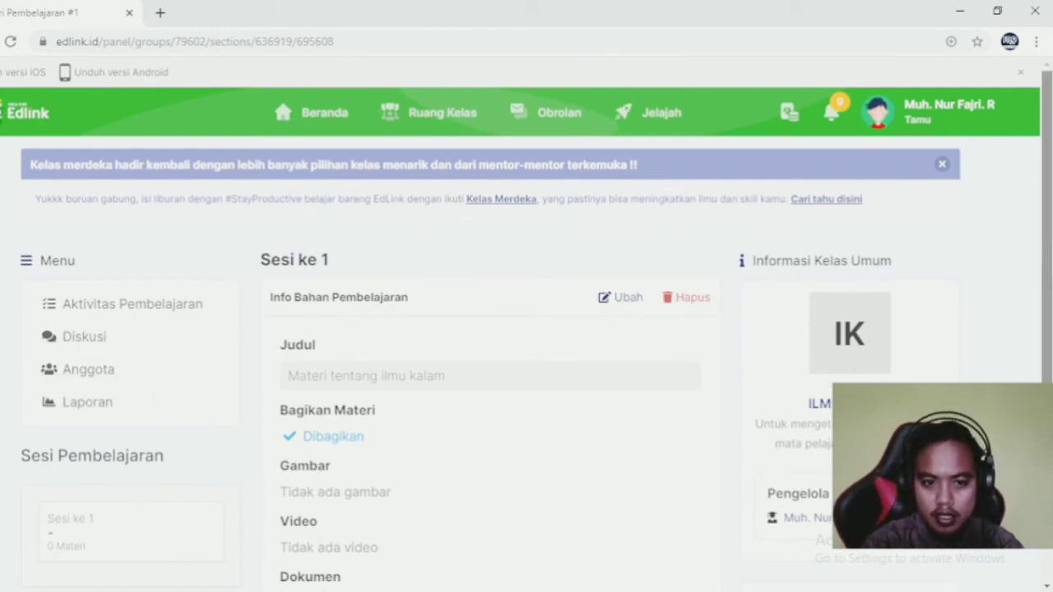
mouse_move(1046, 124)
mouse_down()
mouse_move(1046, 205)
mouse_move(1046, 119)
mouse_up()
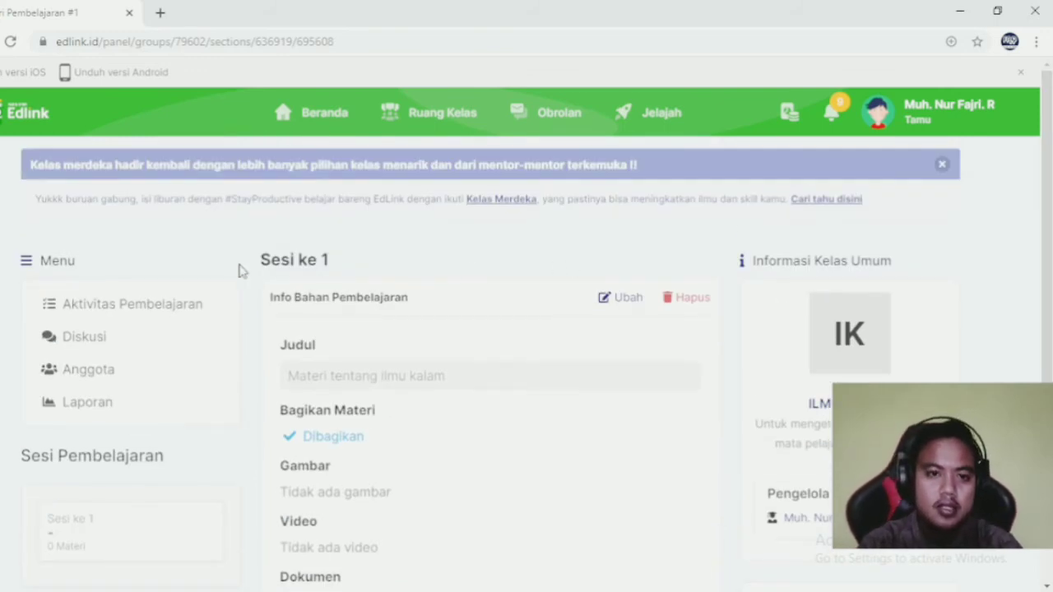
click(430, 121)
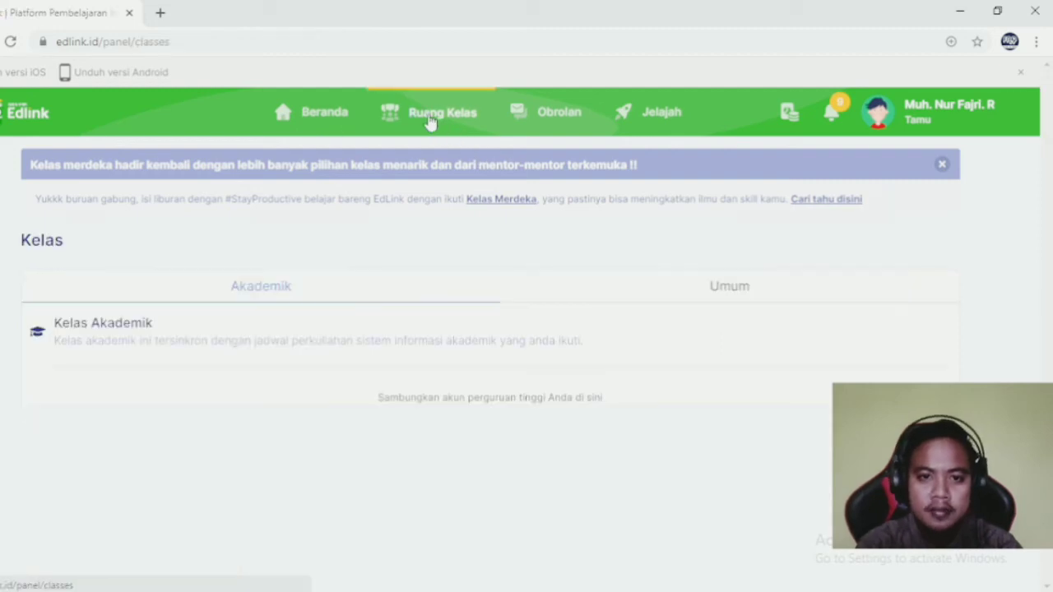
Open the ILMU KALAM class from the general (Umum) class list and expand its shared material post in the timeline.
click(748, 287)
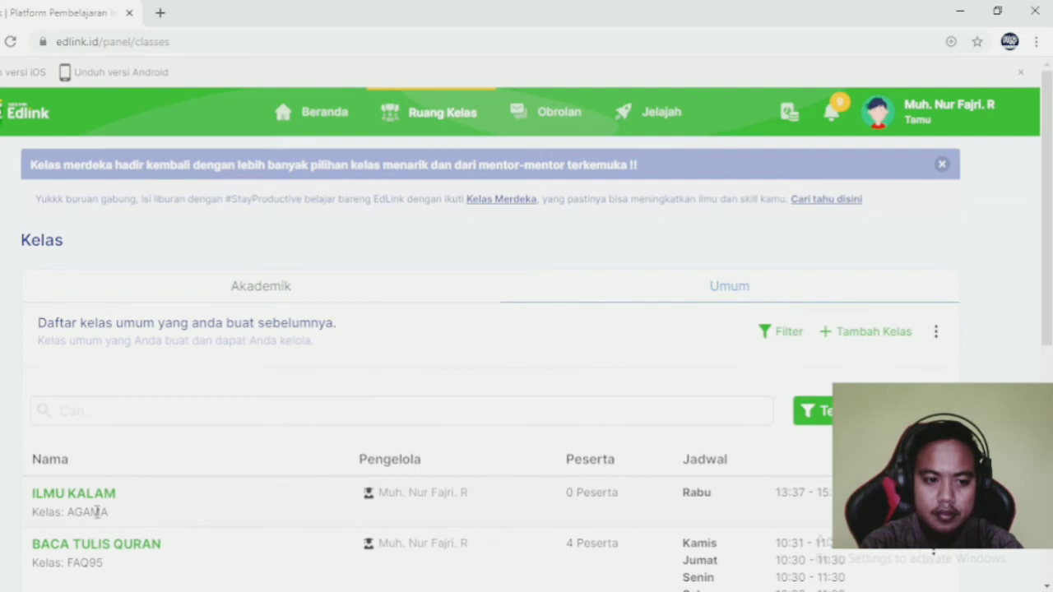
click(89, 495)
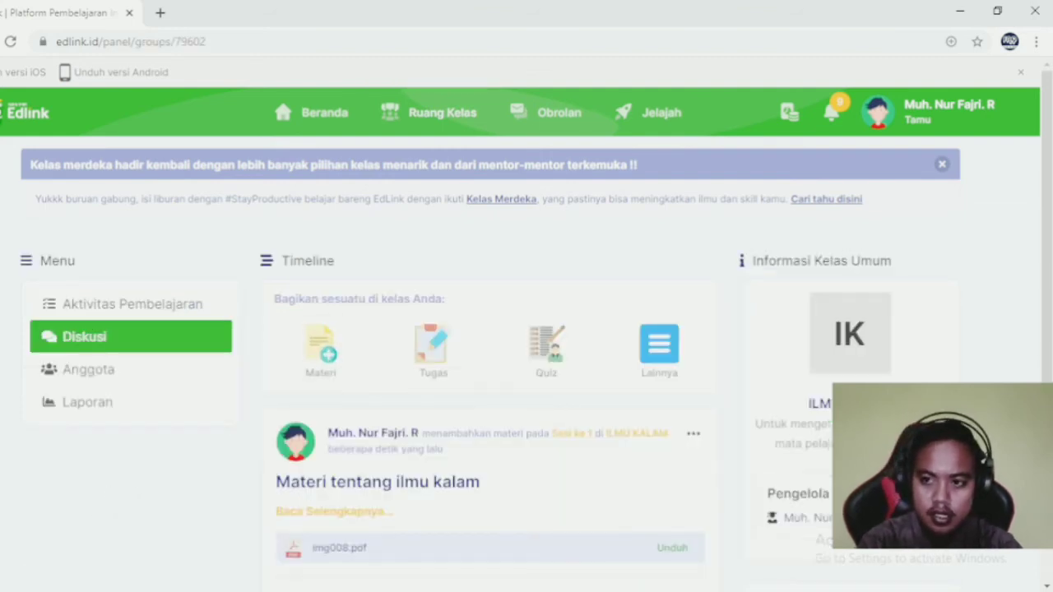
scroll(543, 350, down, 1)
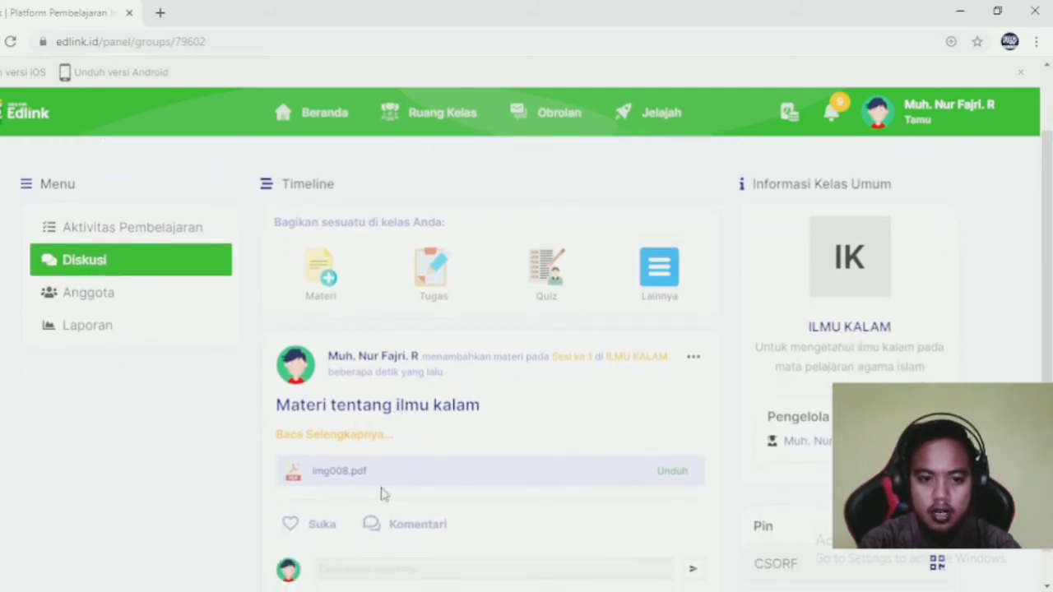
click(346, 437)
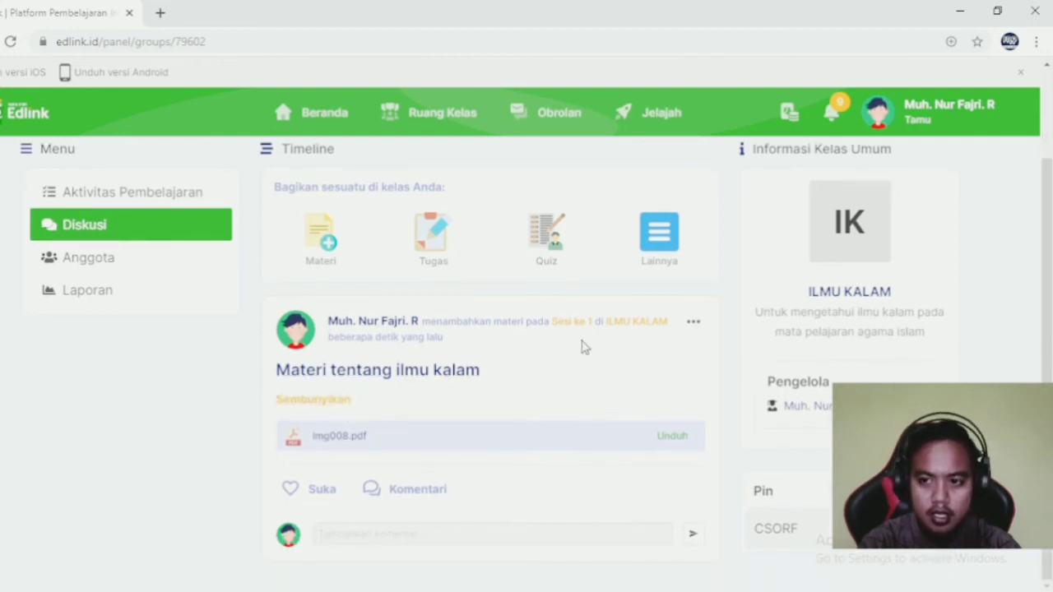
Start sharing a new assignment (Tugas) in the class and bring up its session choices.
drag(1047, 321, 1052, 227)
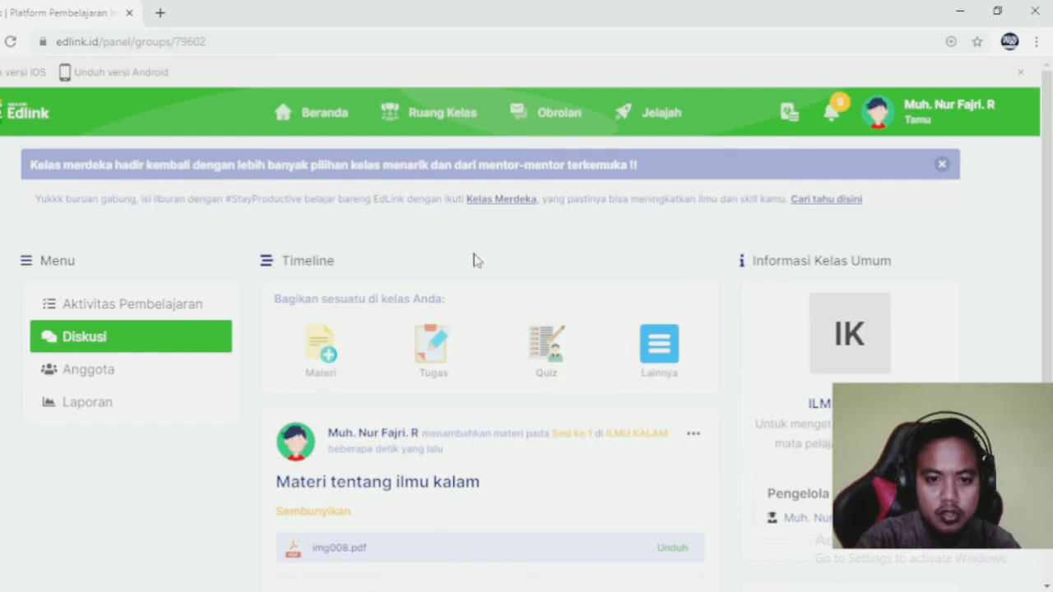
click(431, 362)
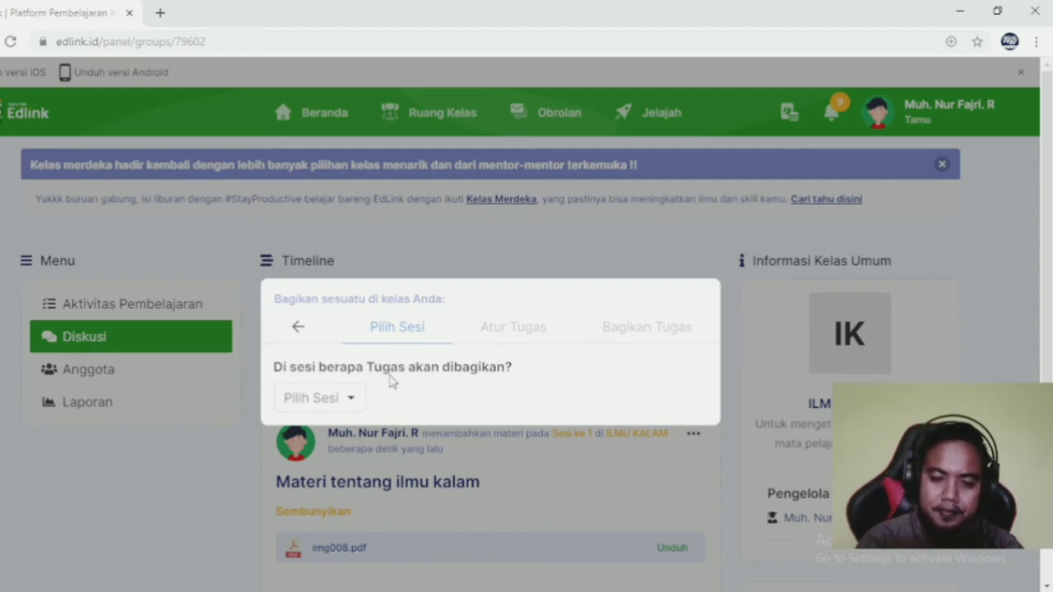
click(353, 399)
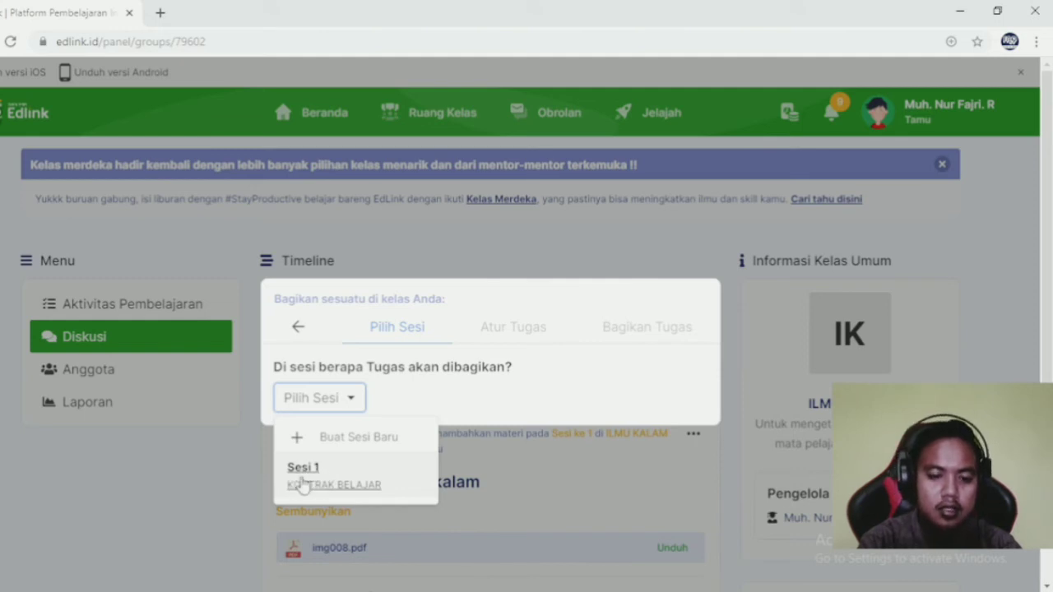
click(337, 444)
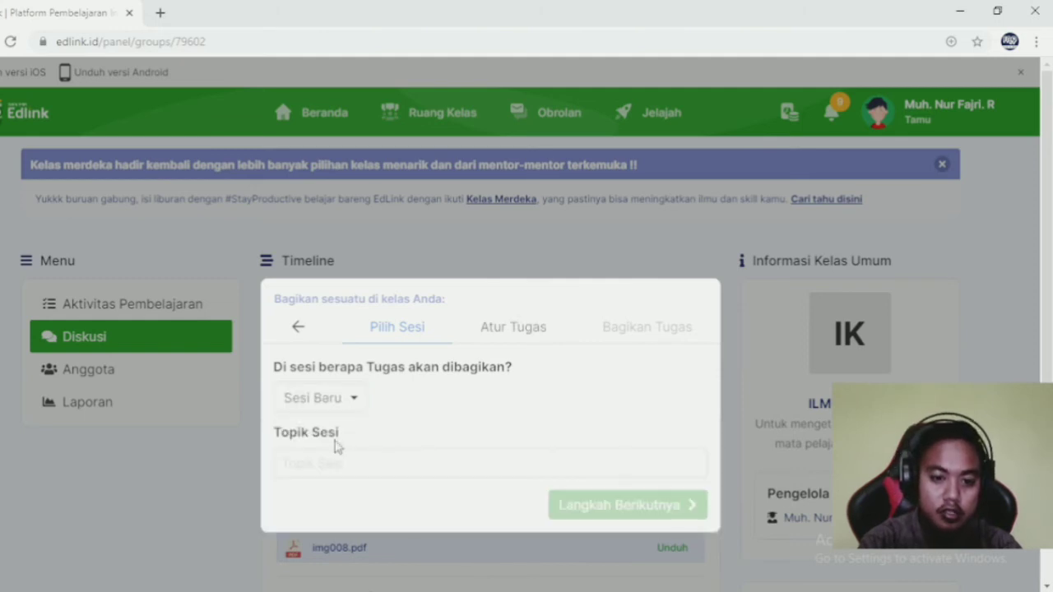
click(355, 400)
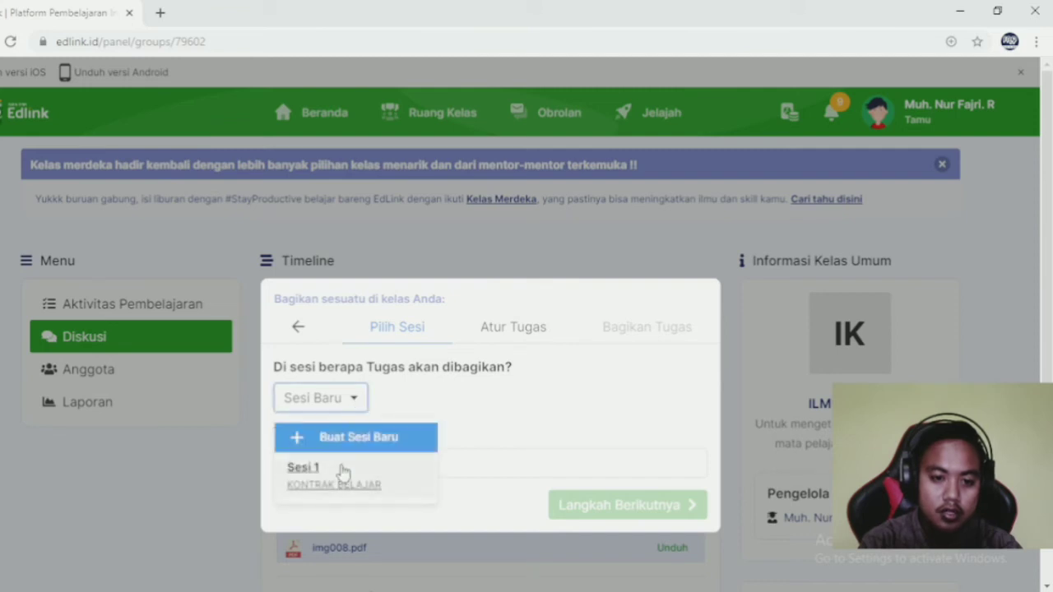
click(352, 446)
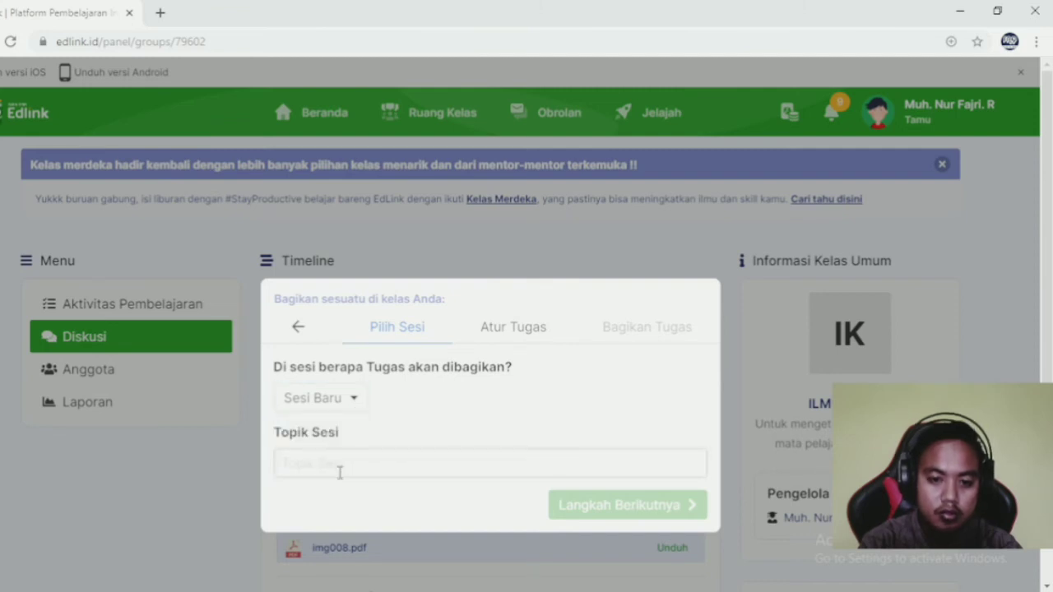
click(339, 464)
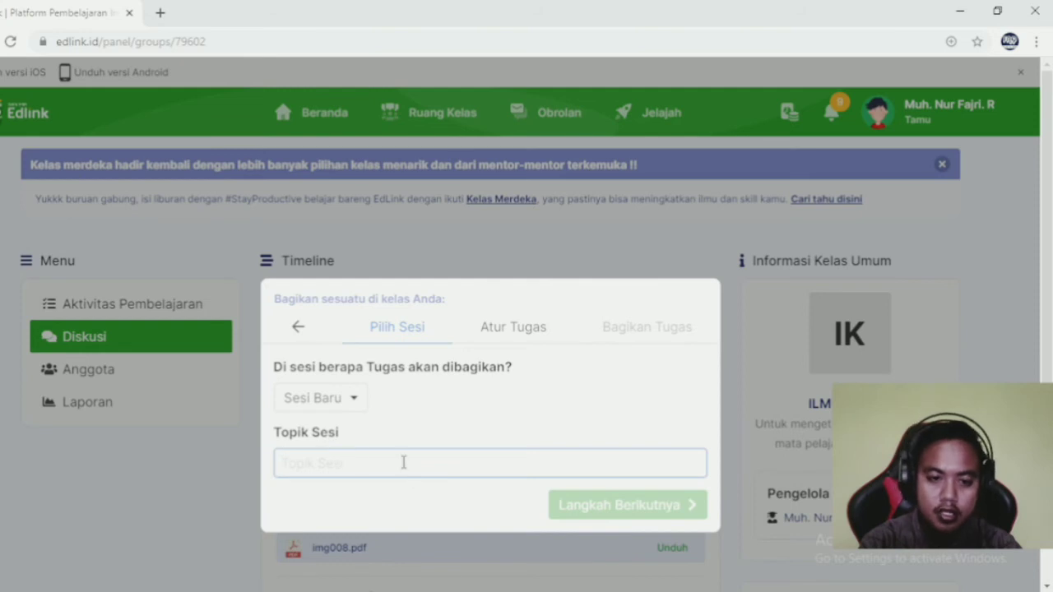
Place the assignment in Sesi 1 (KONTRAK BELAJAR) and continue to the assignment setup.
click(349, 397)
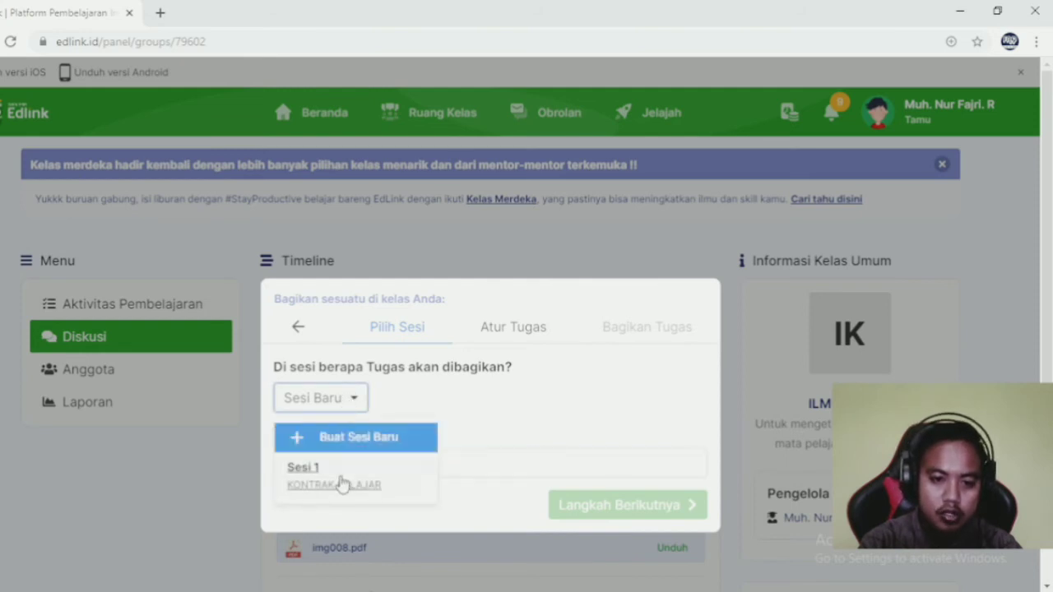
click(340, 481)
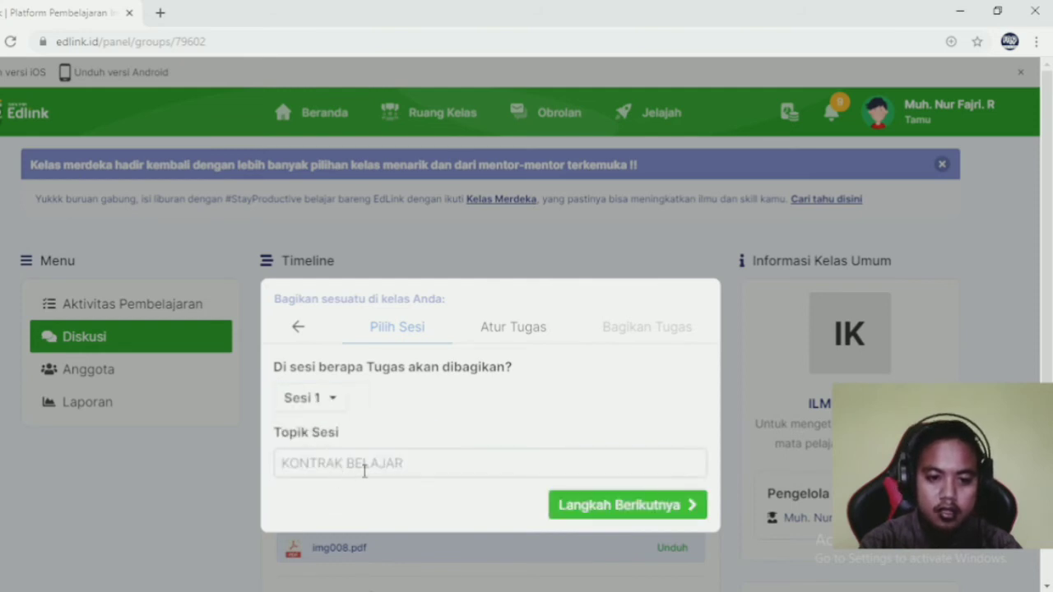
click(585, 511)
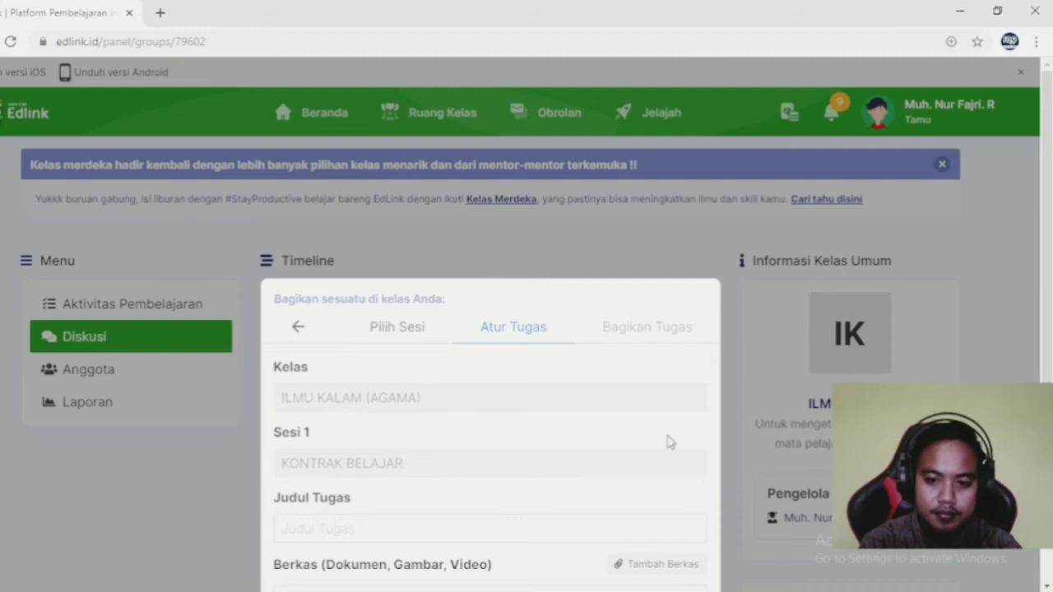
Enter "membuat rangkuman" as the assignment title.
scroll(684, 498, down, 2)
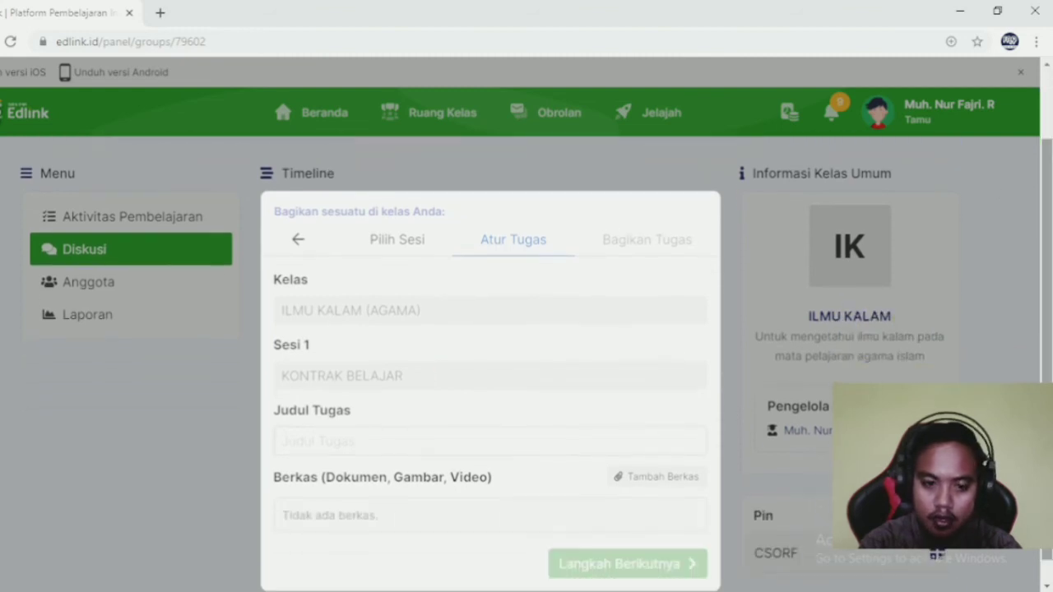
click(451, 418)
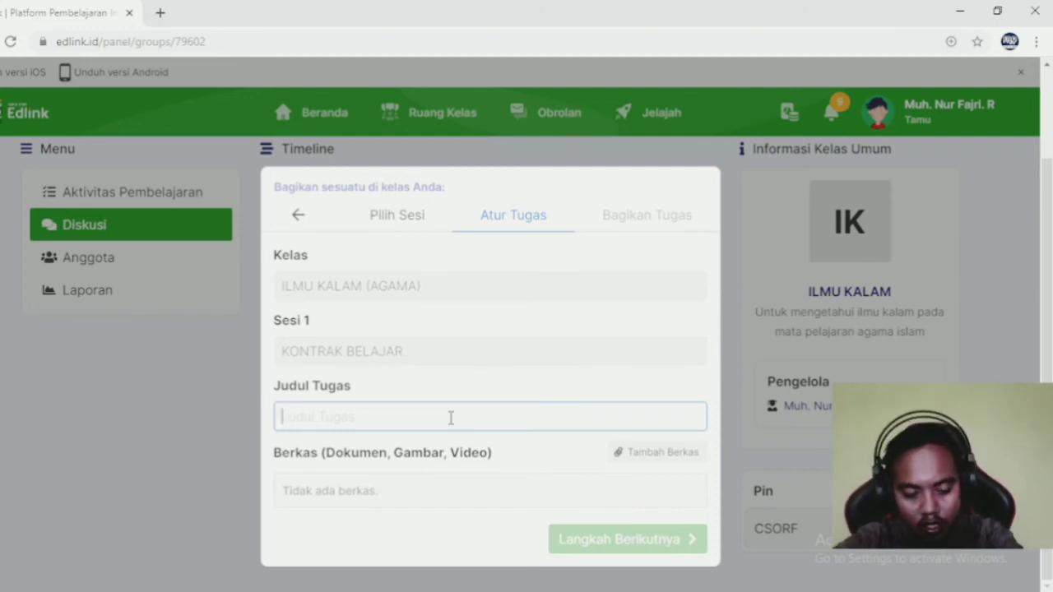
text(b)
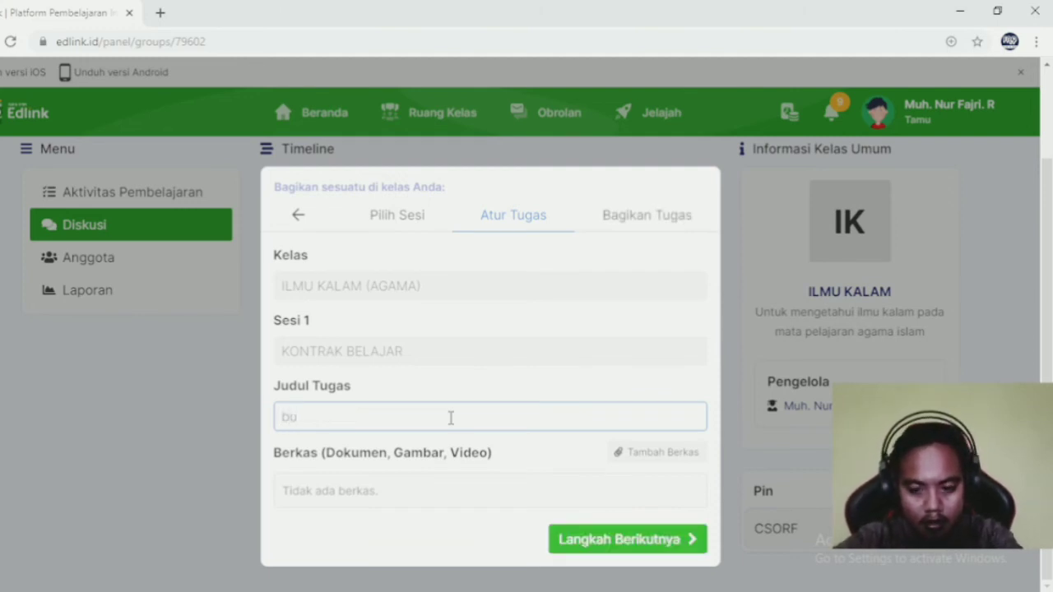
key(BackSpace)
text(membuat rangkuman)
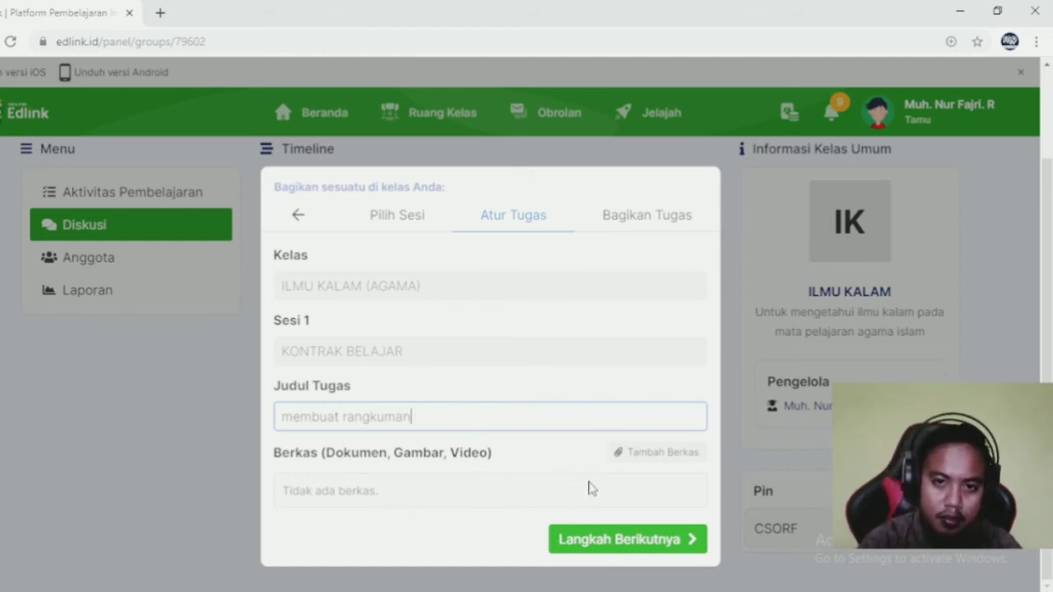
Attach video_20201224_145936.mp4 from the media library and add the note "simaklah video tersebut dan buatlah rangkuman" to the assignment.
click(640, 459)
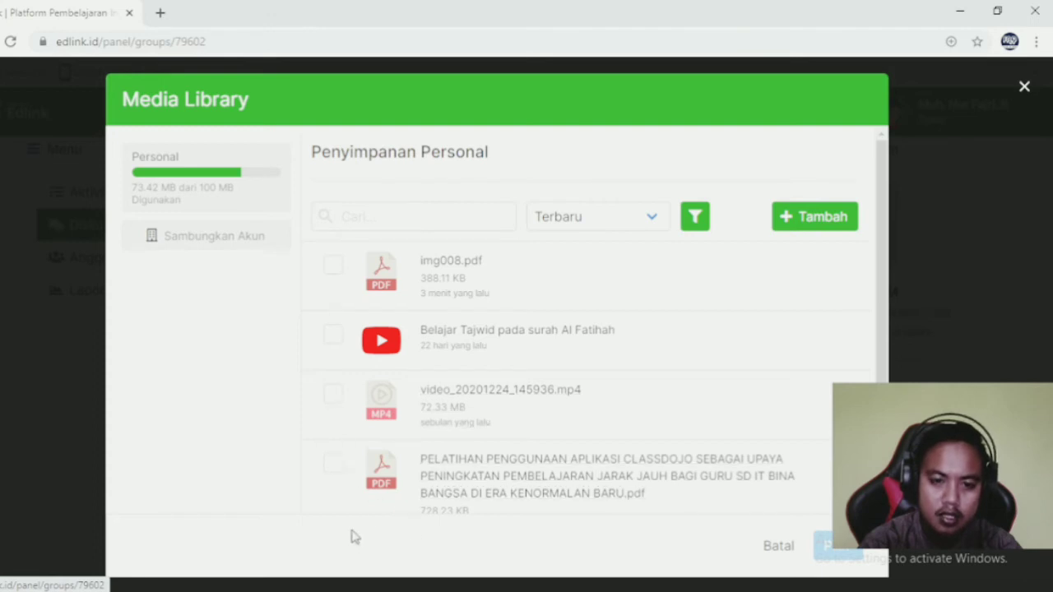
click(336, 405)
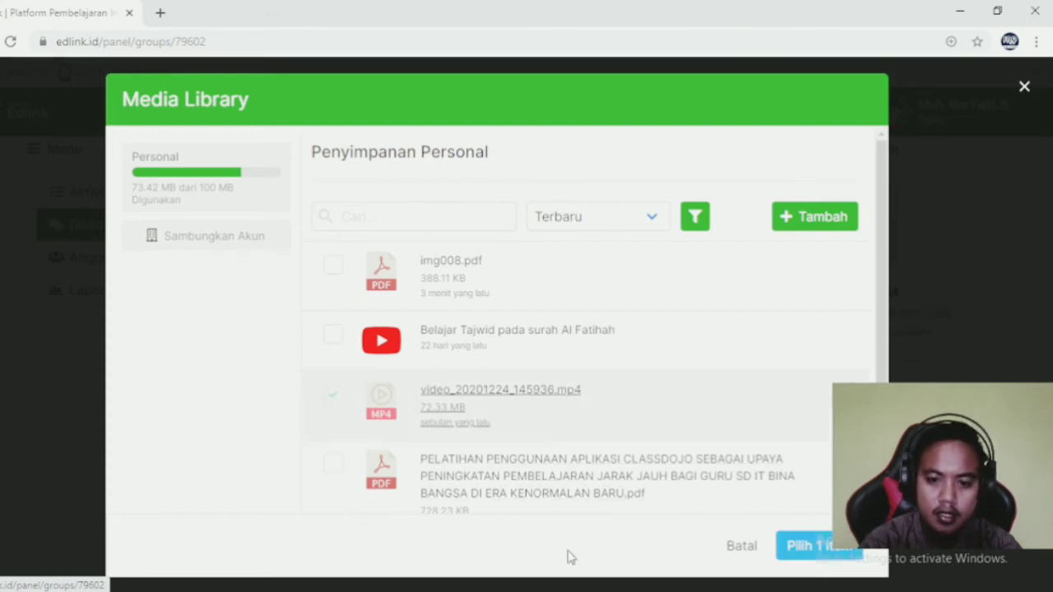
click(818, 553)
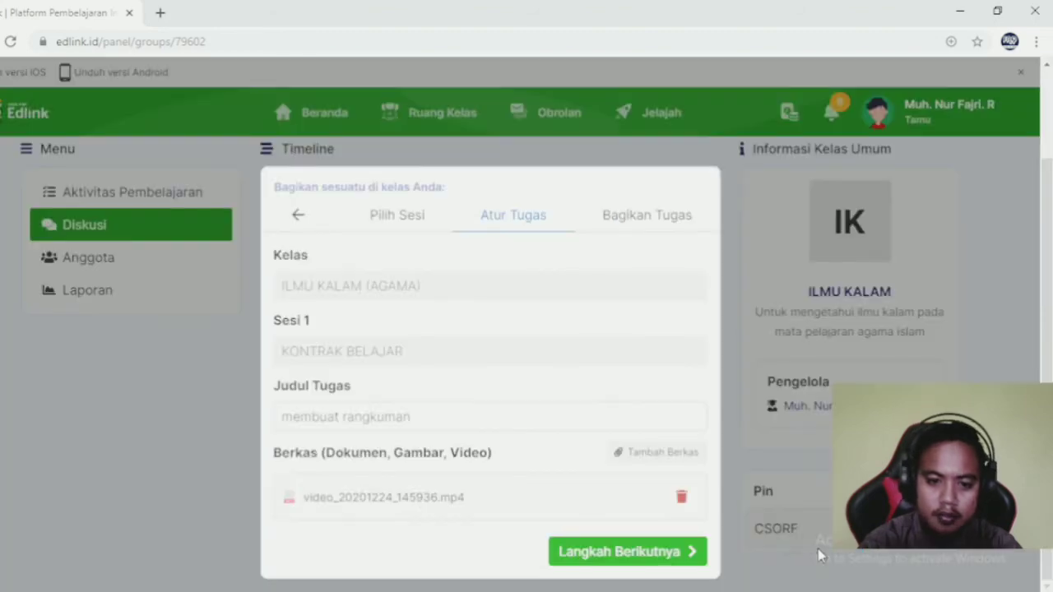
click(642, 553)
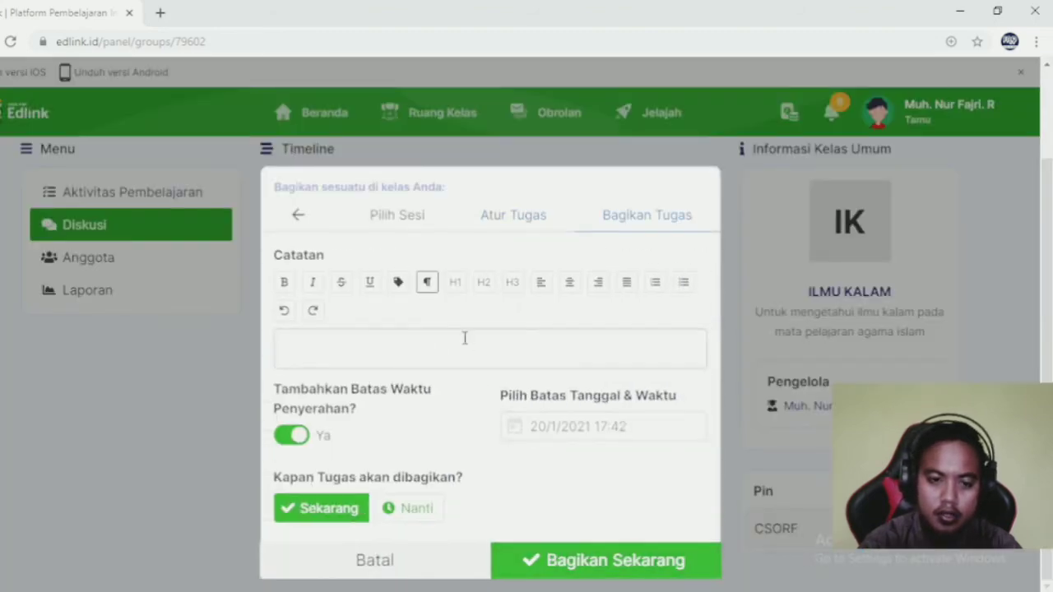
click(414, 340)
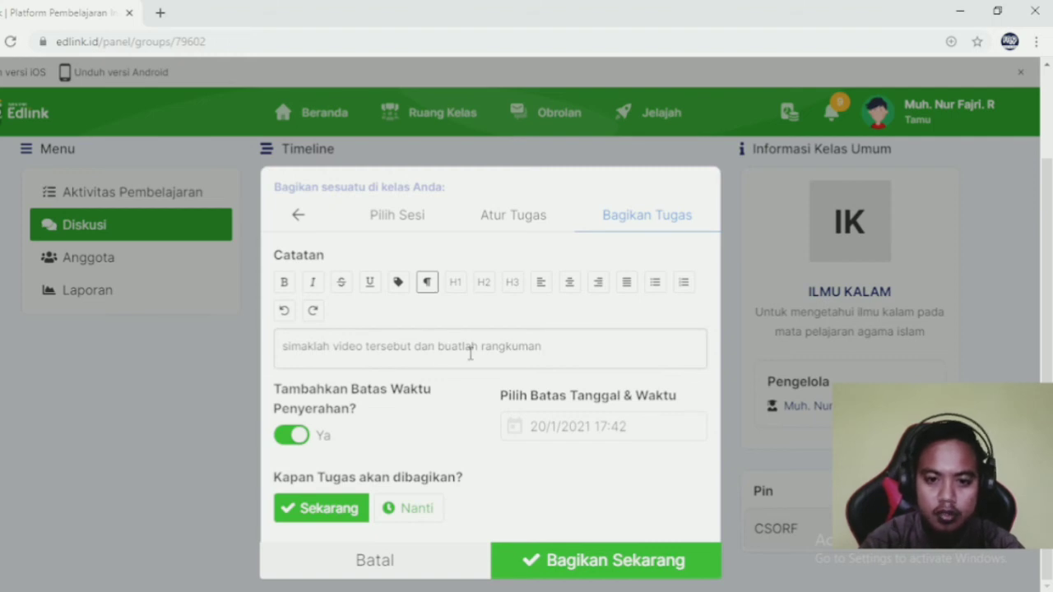
Set the assignment's submission deadline to 21/1/2021 14:42 and share it immediately.
click(538, 430)
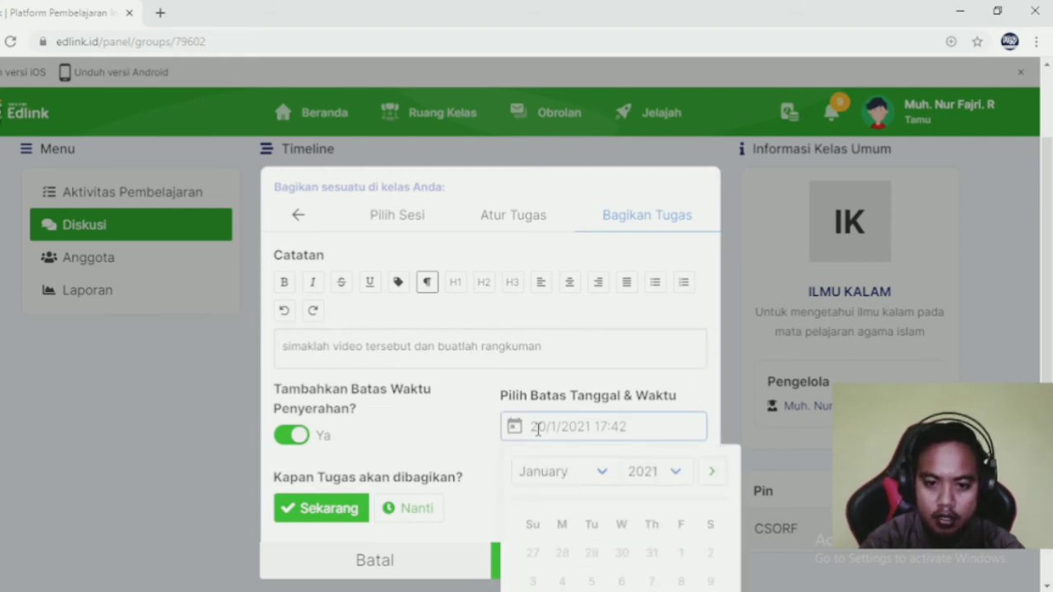
scroll(784, 354, down, 2)
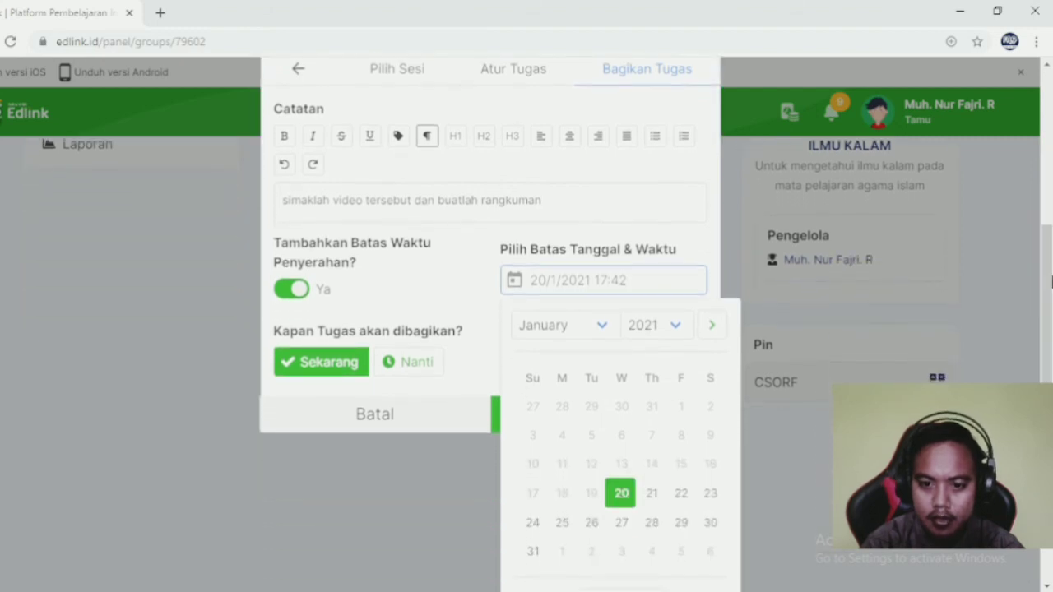
click(622, 496)
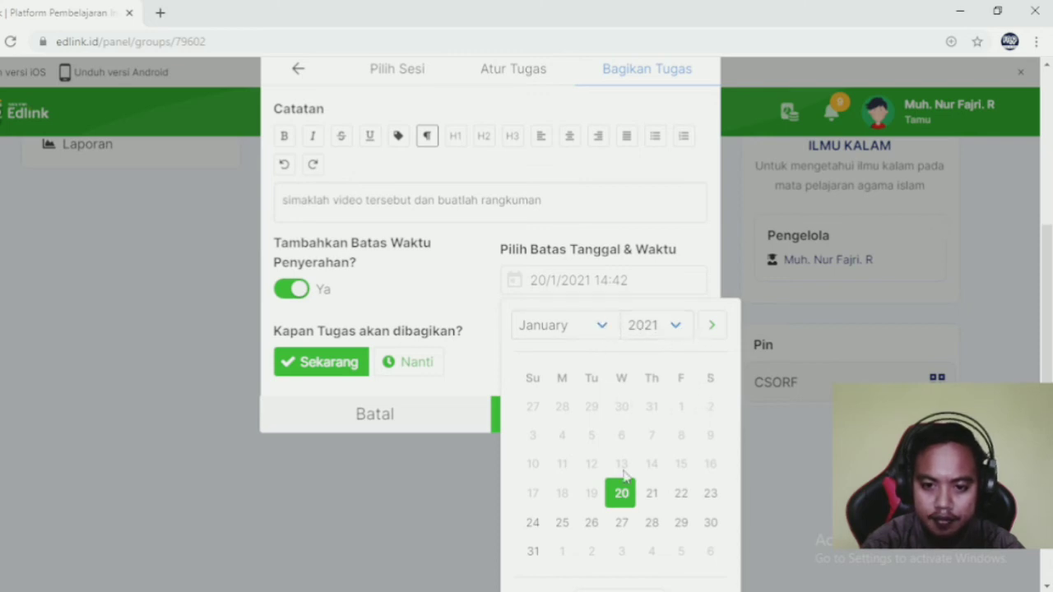
click(652, 493)
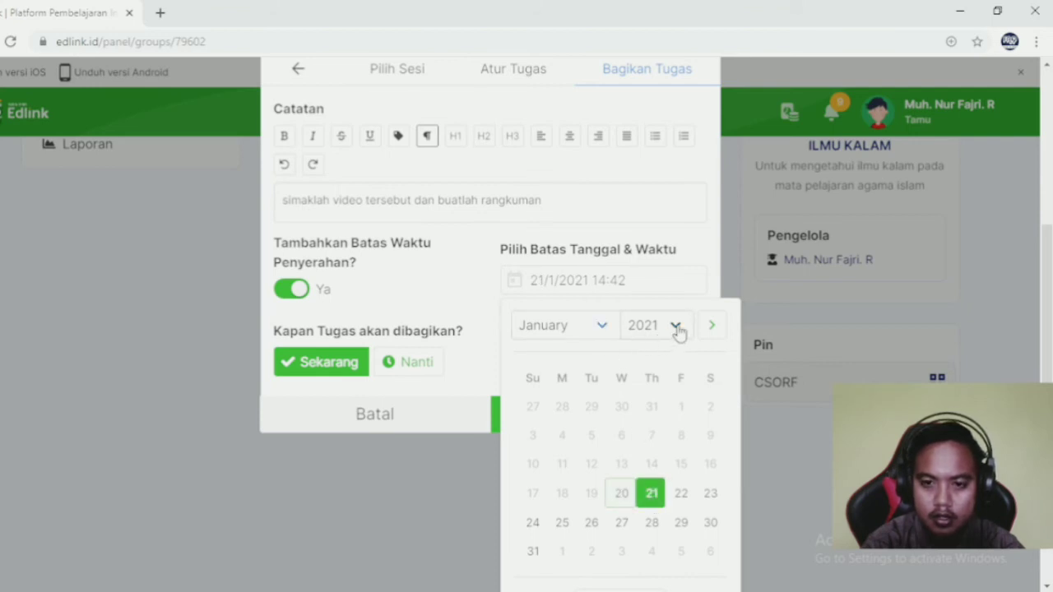
click(713, 328)
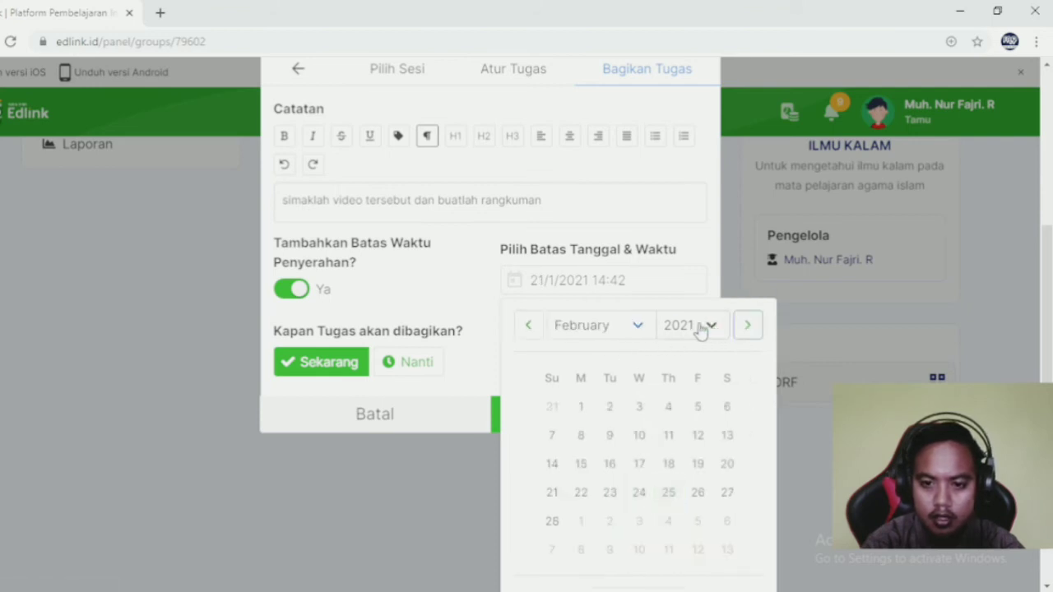
scroll(949, 357, down, 1)
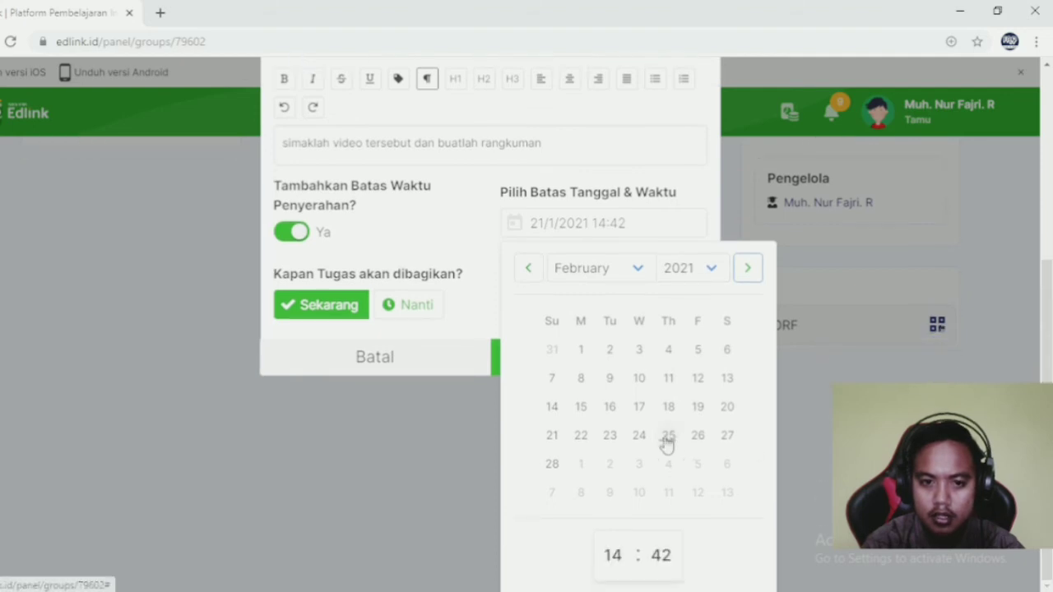
click(446, 334)
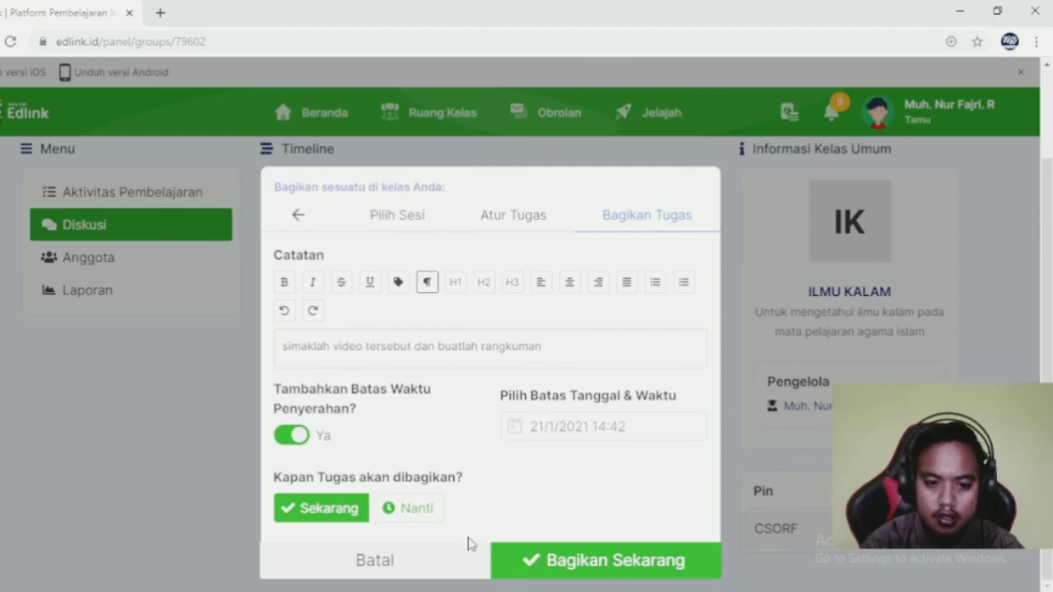
click(543, 562)
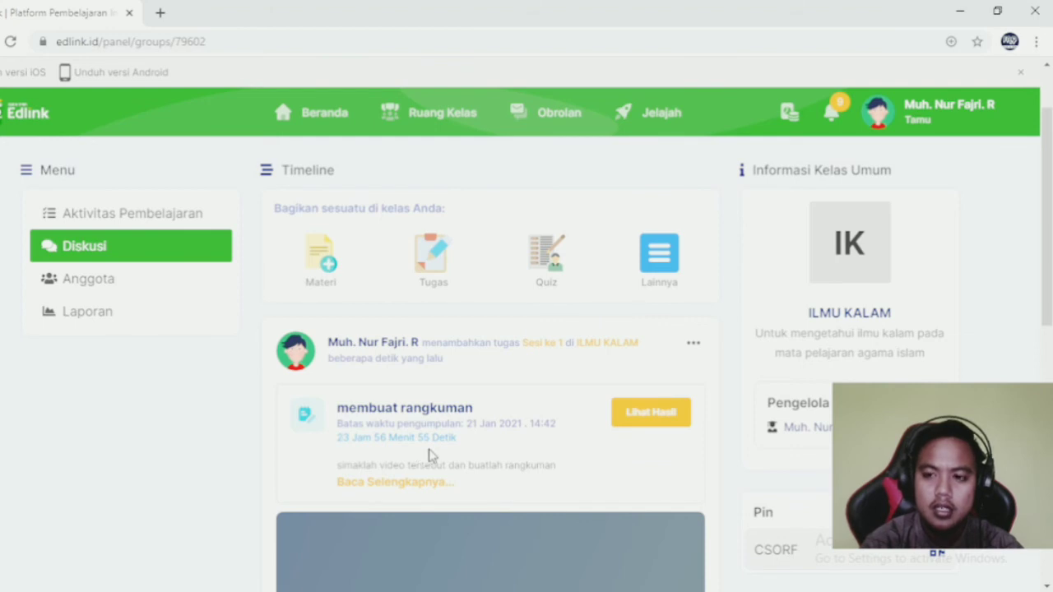
Start sharing a new quiz in the class and choose Sesi 1 (KONTRAK BELAJAR) as its session.
drag(1047, 246, 1039, 134)
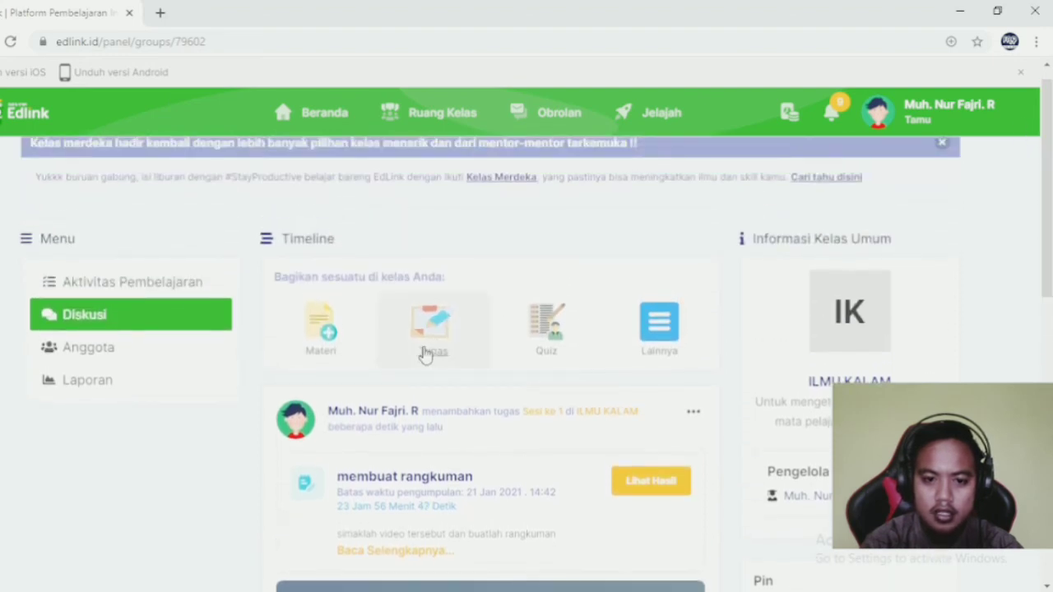
click(554, 330)
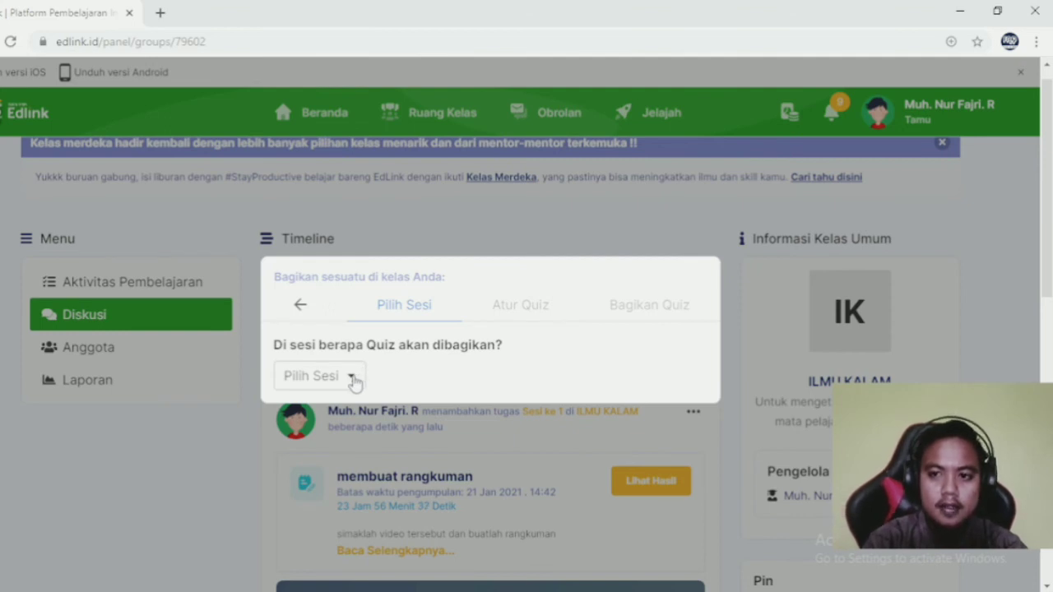
click(352, 378)
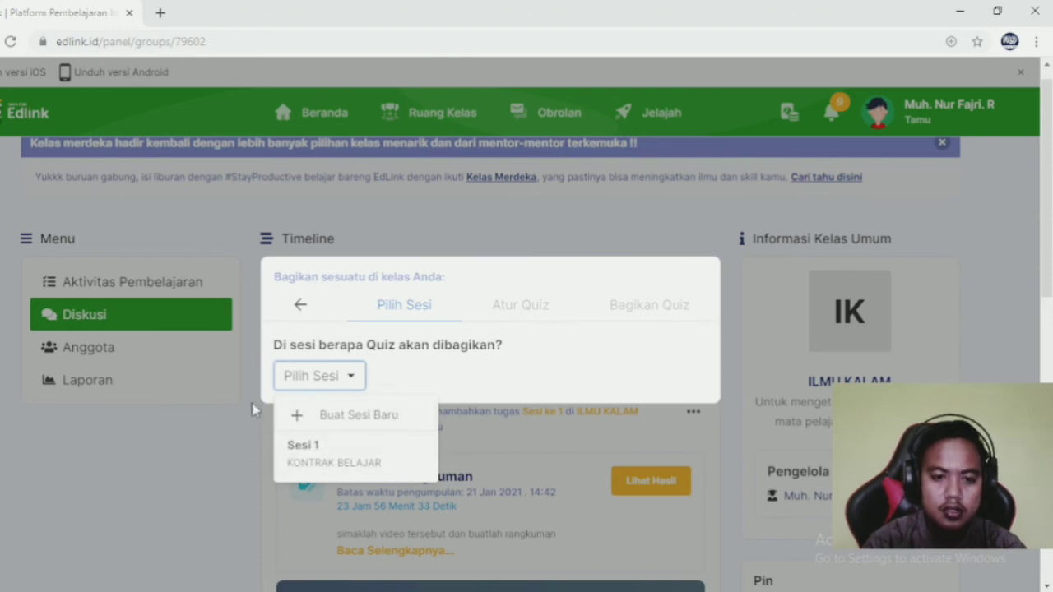
click(323, 465)
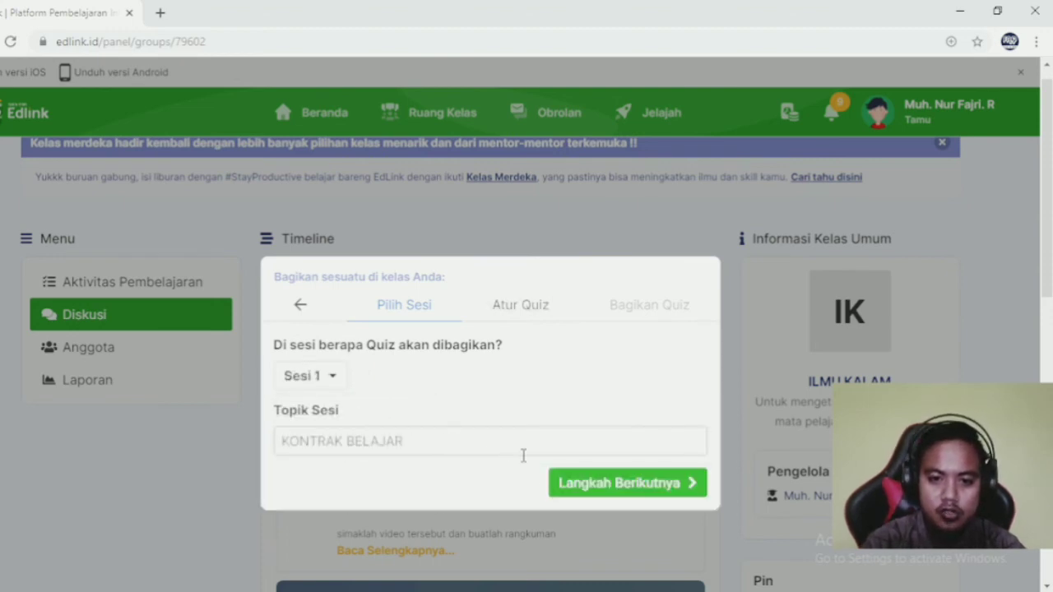
Continue to the quiz setup and enter "tauhid" as the quiz title.
click(579, 490)
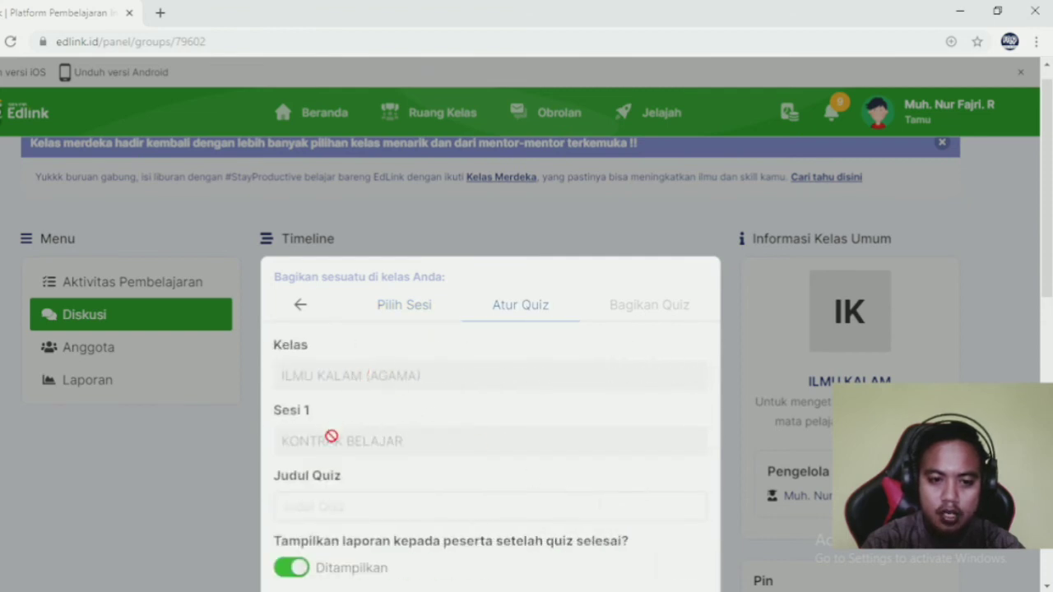
click(387, 497)
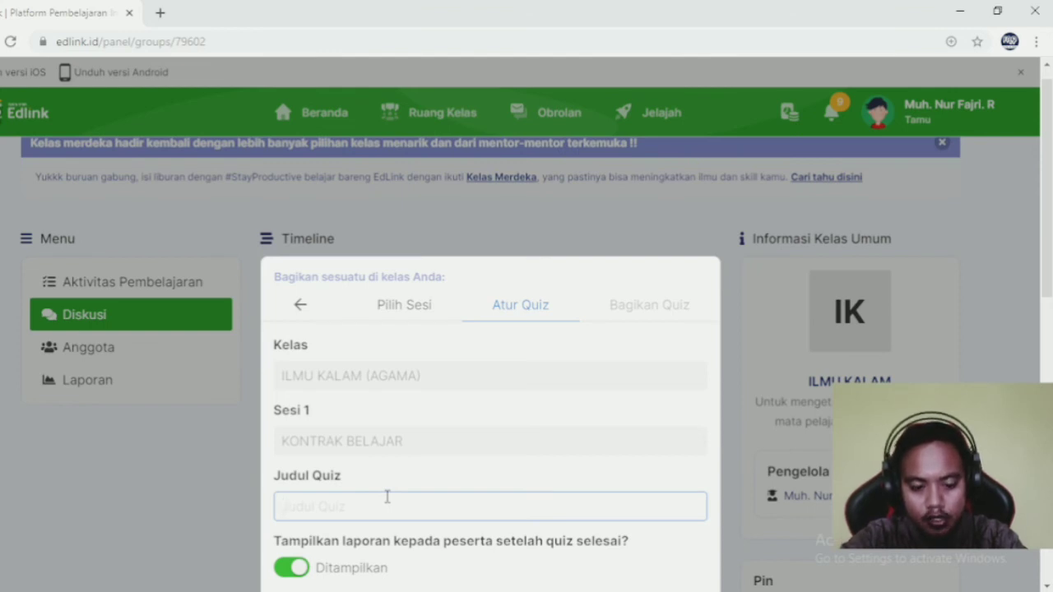
text(tau)
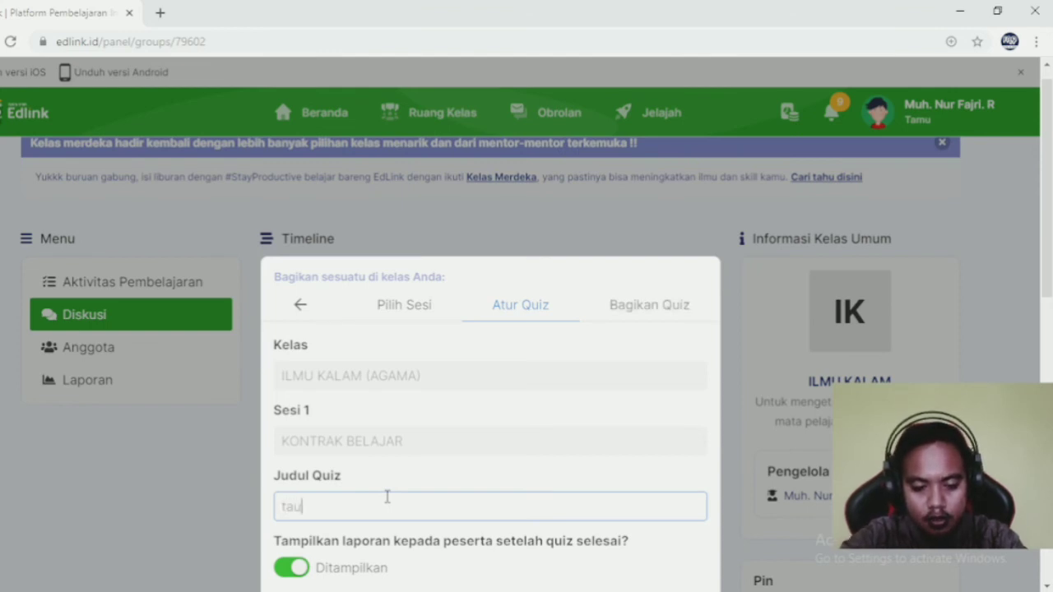
text(hid)
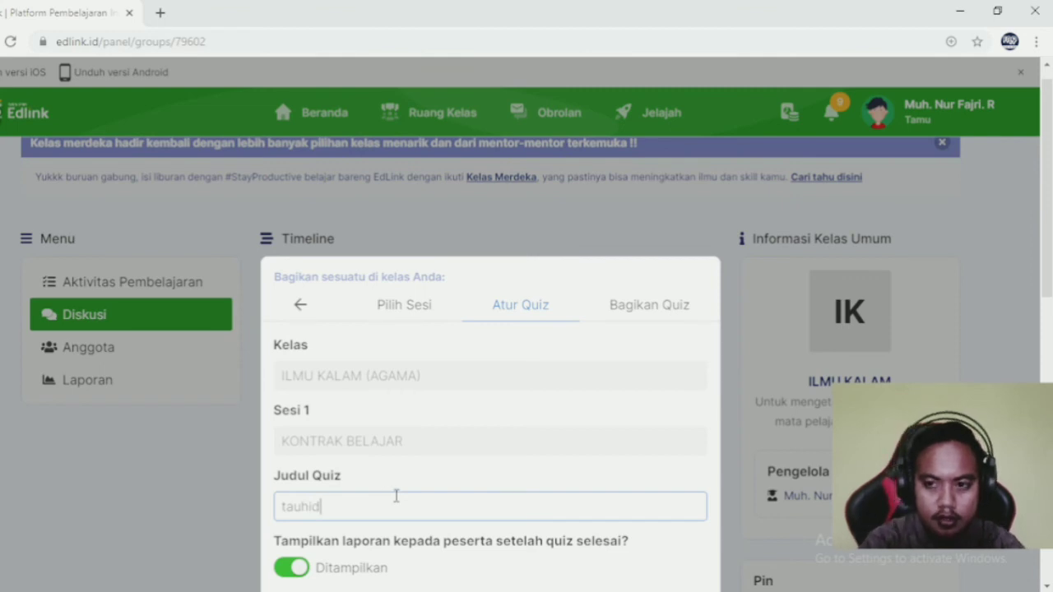
drag(1048, 231, 1048, 316)
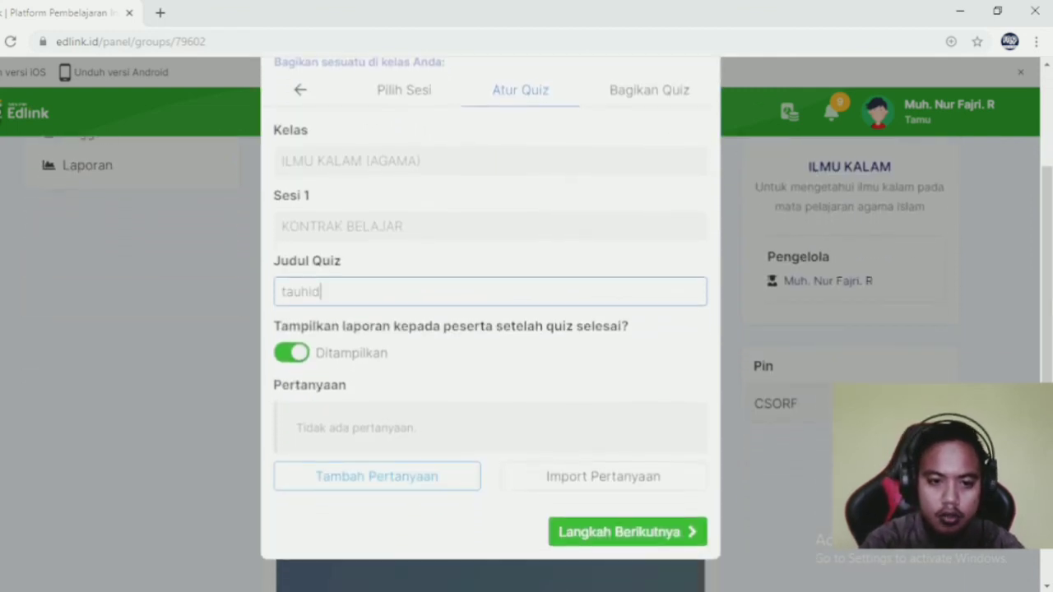
Add the quiz's first question with the text "apa arti tauhid".
click(340, 431)
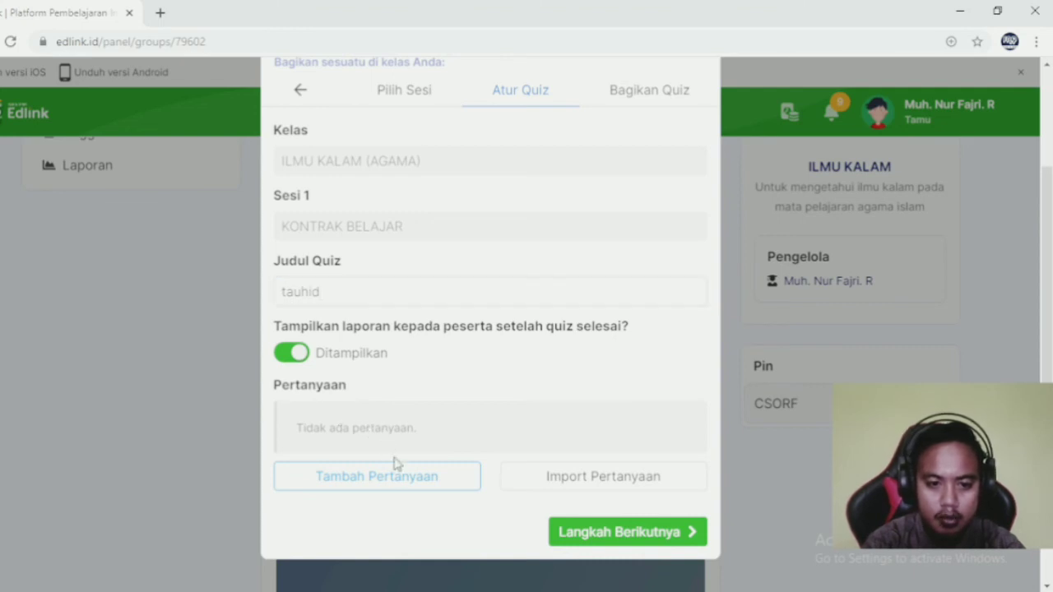
click(403, 485)
scroll(400, 486, down, 5)
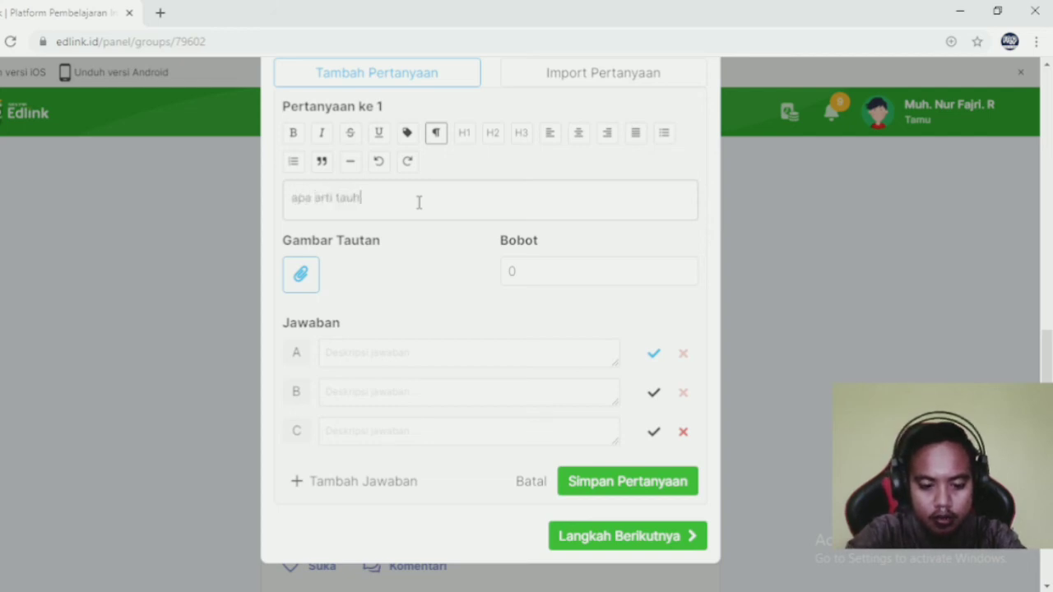
Enter kepercayaan, keyakinan and ibadah as answers A to C, and add a fourth answer D, amalan.
click(361, 354)
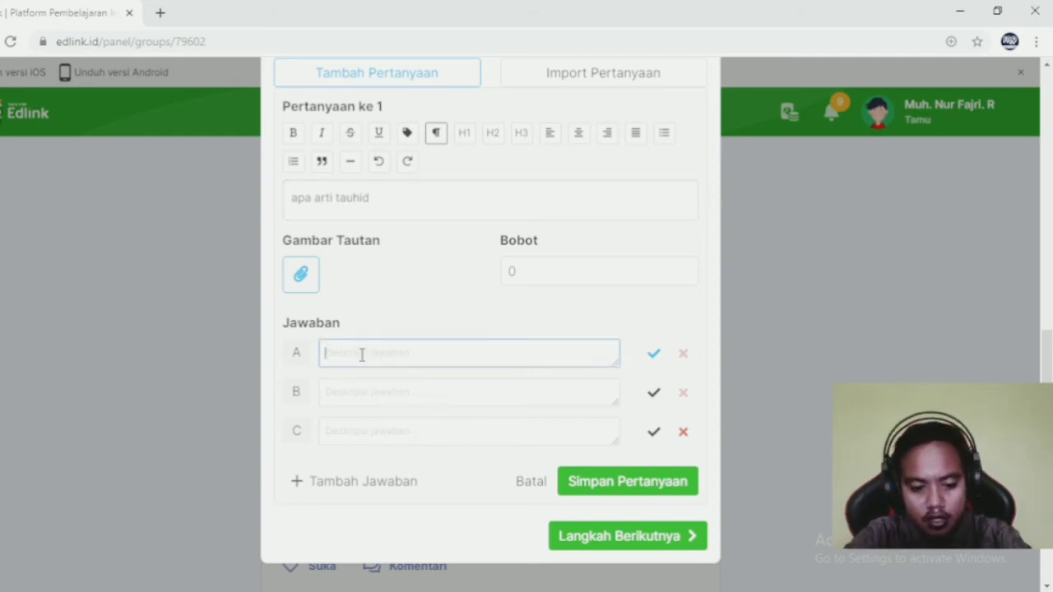
text(kepercayaan)
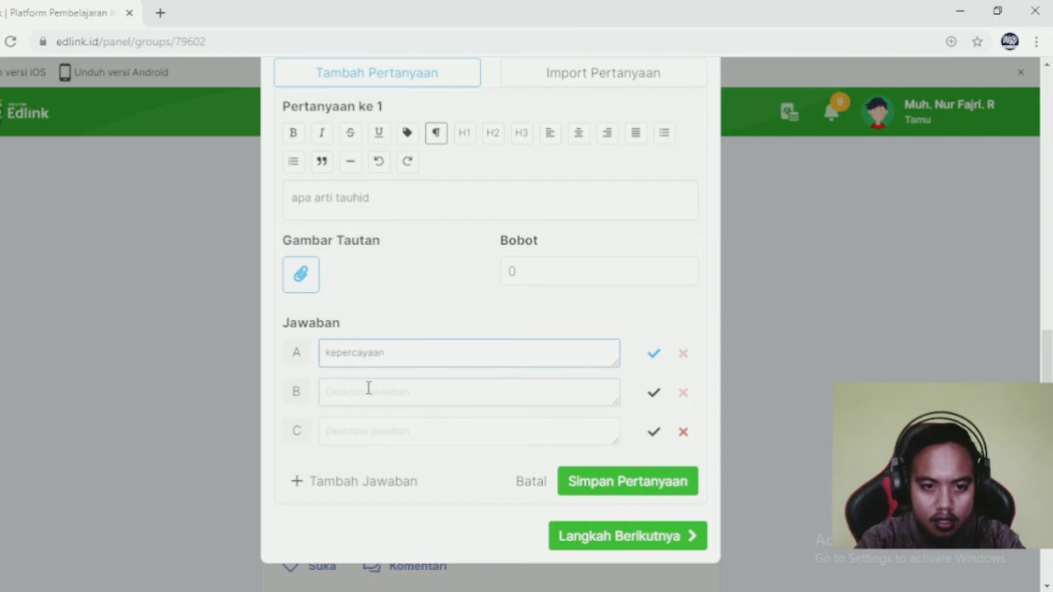
click(368, 388)
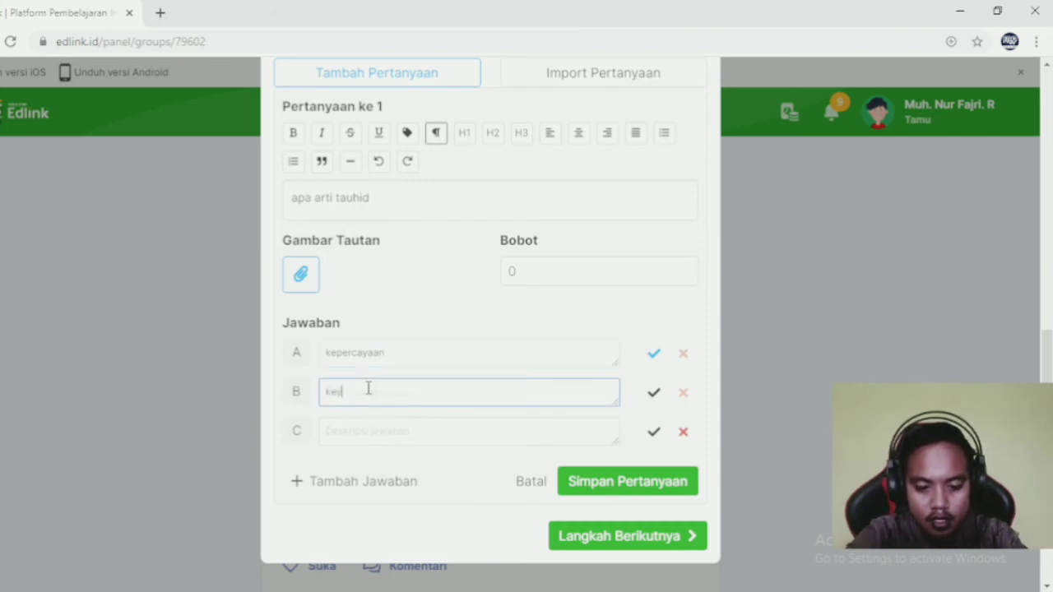
click(369, 433)
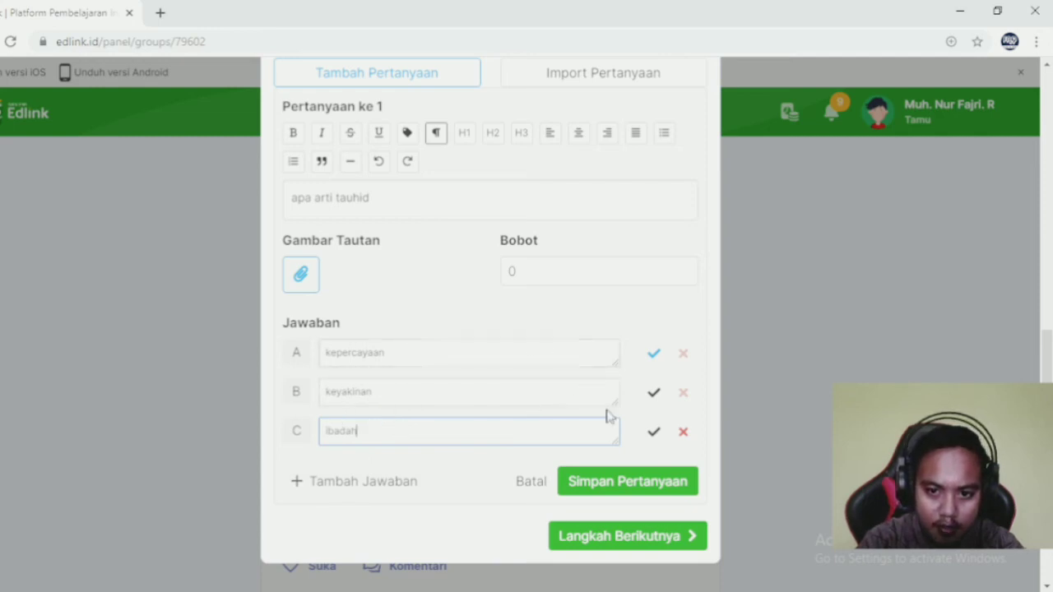
click(348, 487)
click(365, 470)
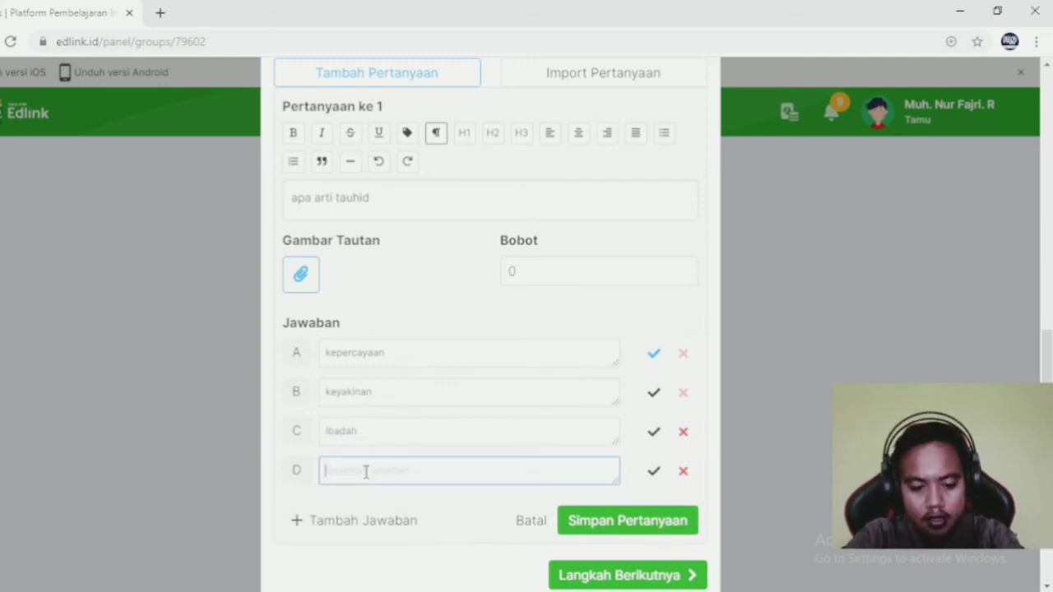
text(amalan)
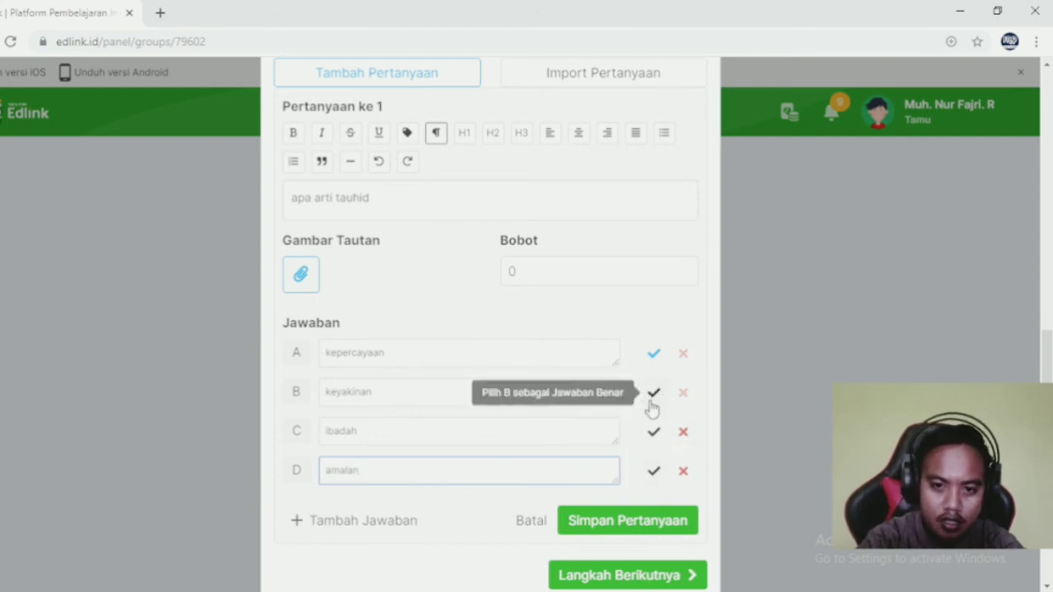
Try marking other answers as correct and set the correct answer back to A, kepercayaan.
click(654, 357)
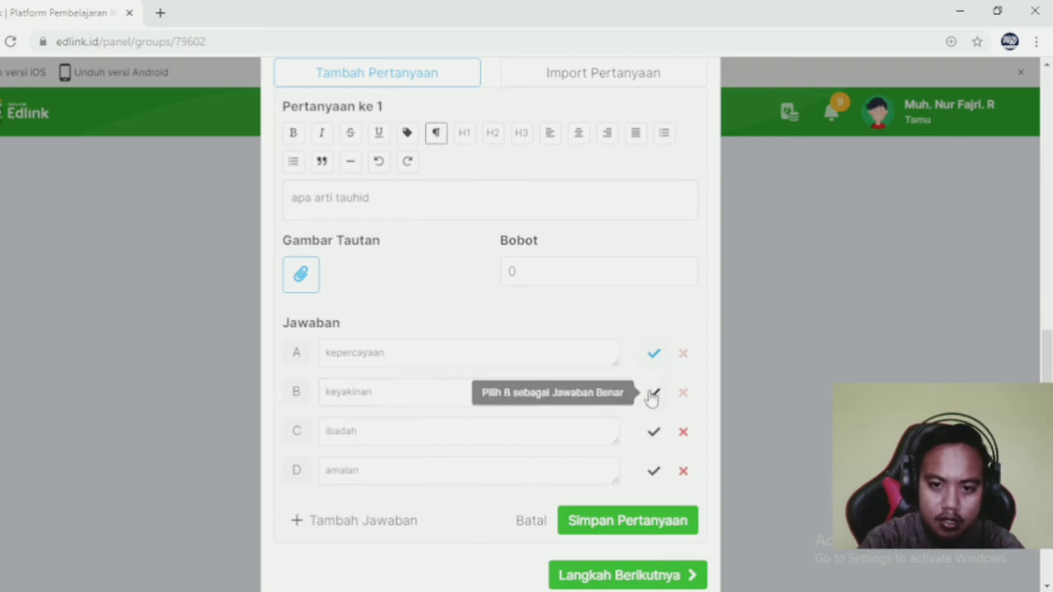
click(652, 394)
click(654, 432)
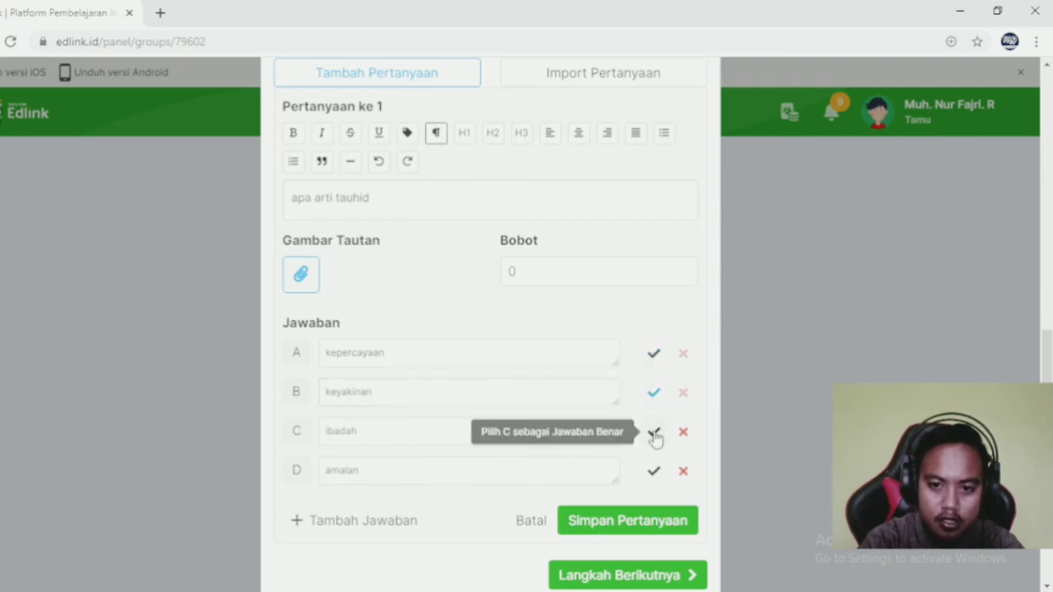
click(654, 358)
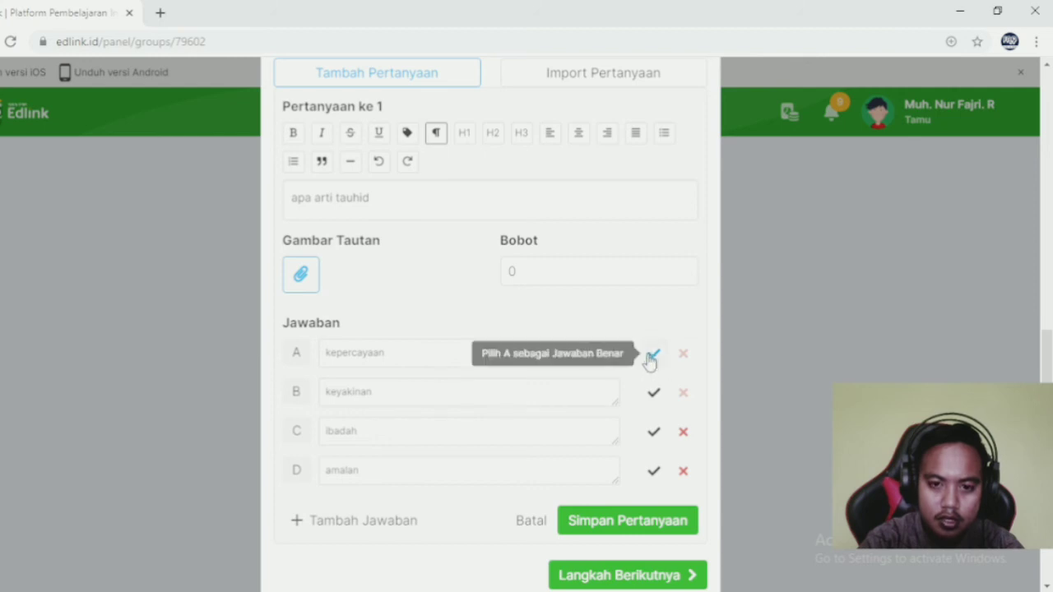
Set the question's weight (Bobot) to 10 and save the question to the quiz.
click(551, 272)
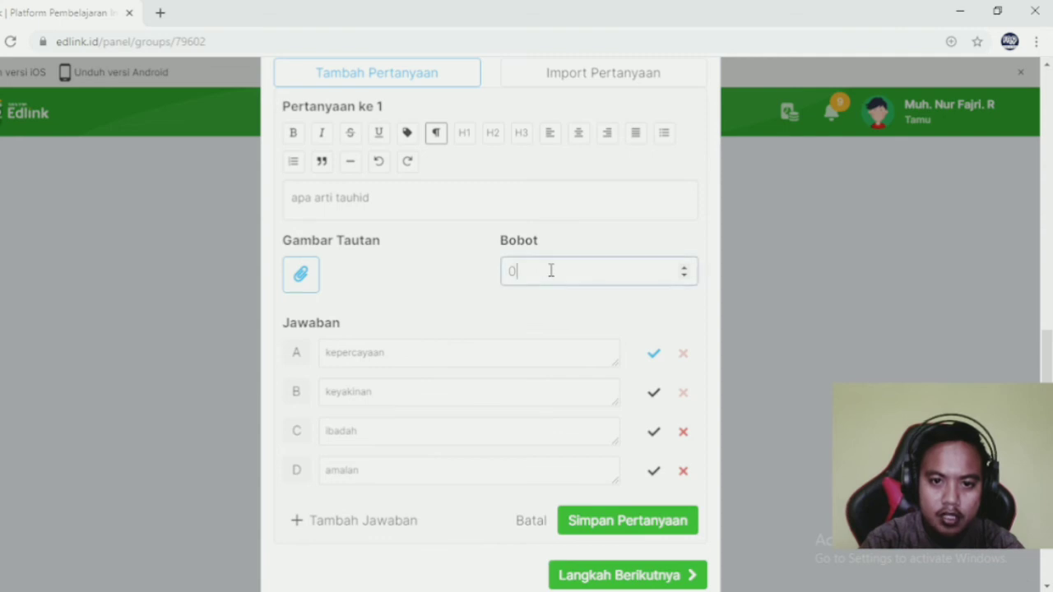
click(684, 269)
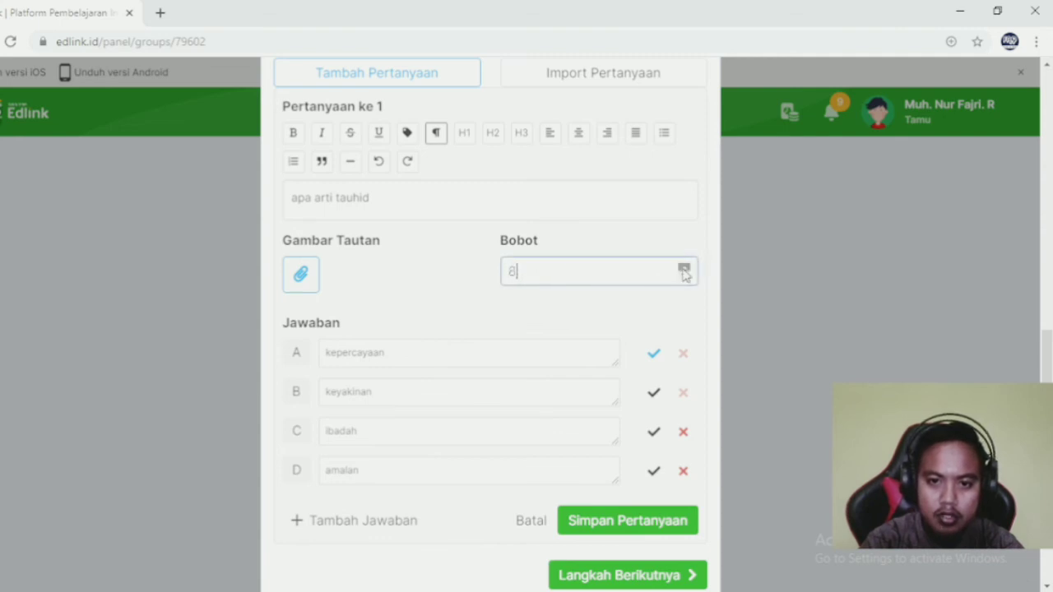
drag(684, 274, 458, 272)
click(685, 271)
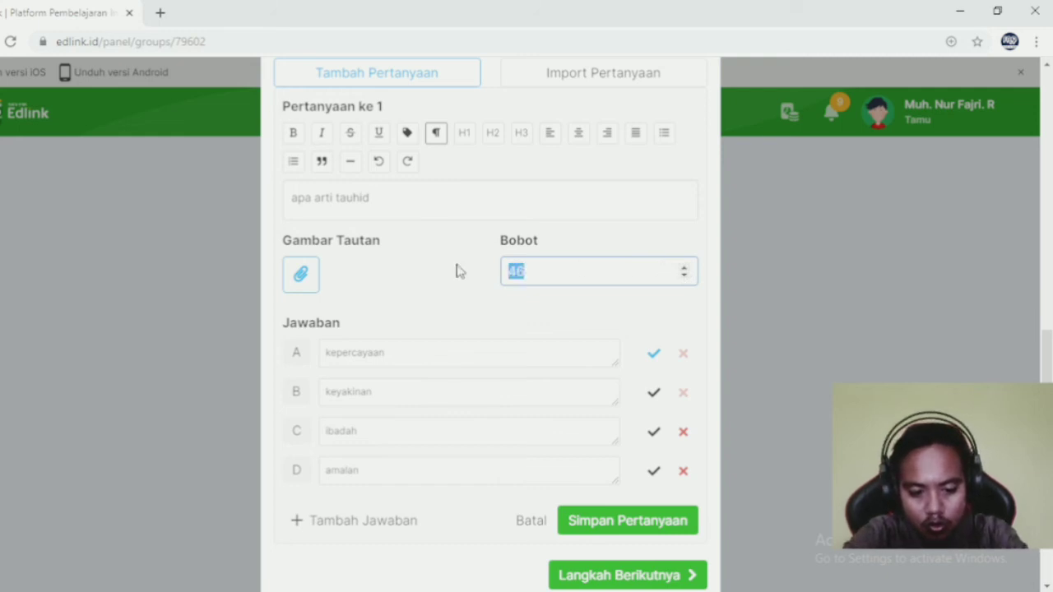
text(10)
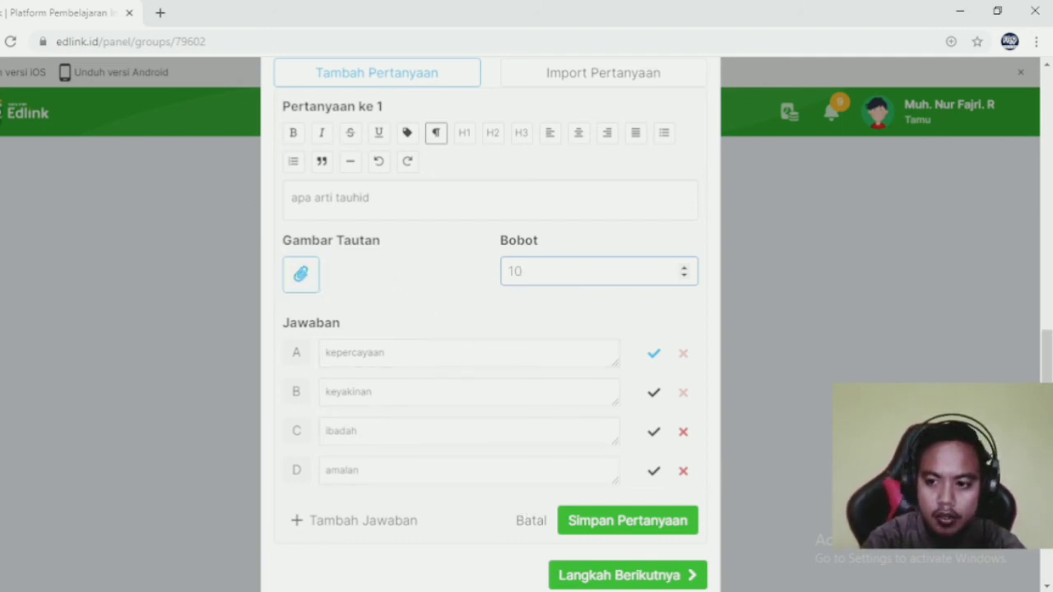
scroll(729, 477, down, 1)
scroll(697, 498, up, 1)
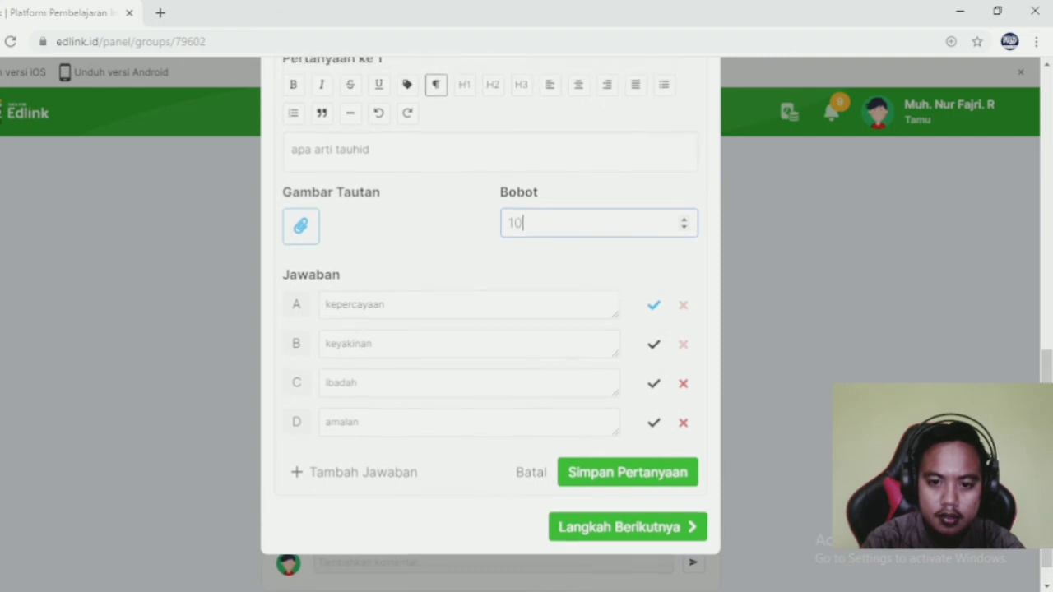
click(657, 480)
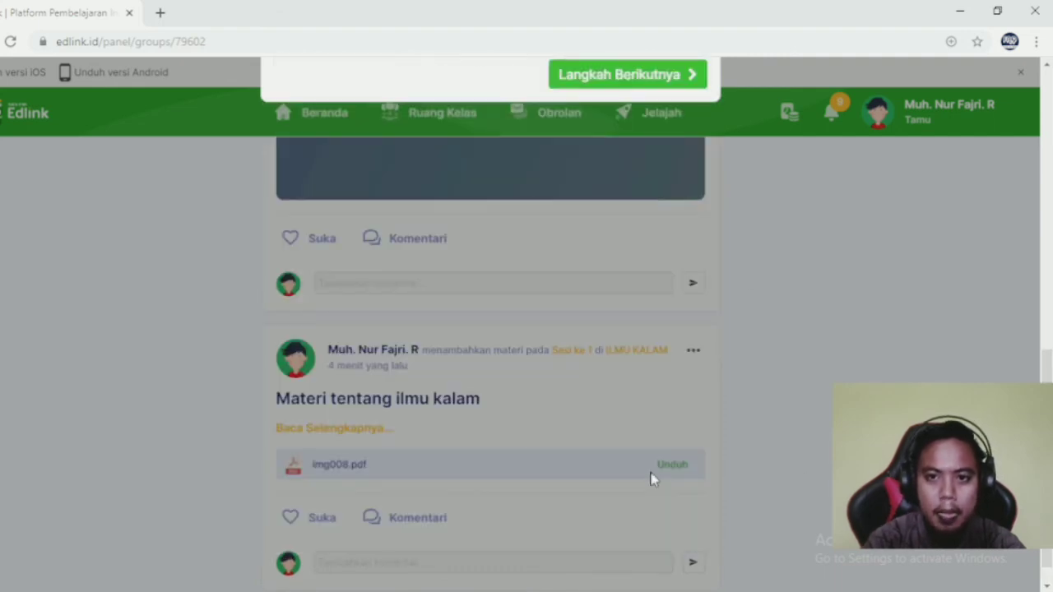
scroll(659, 433, up, 4)
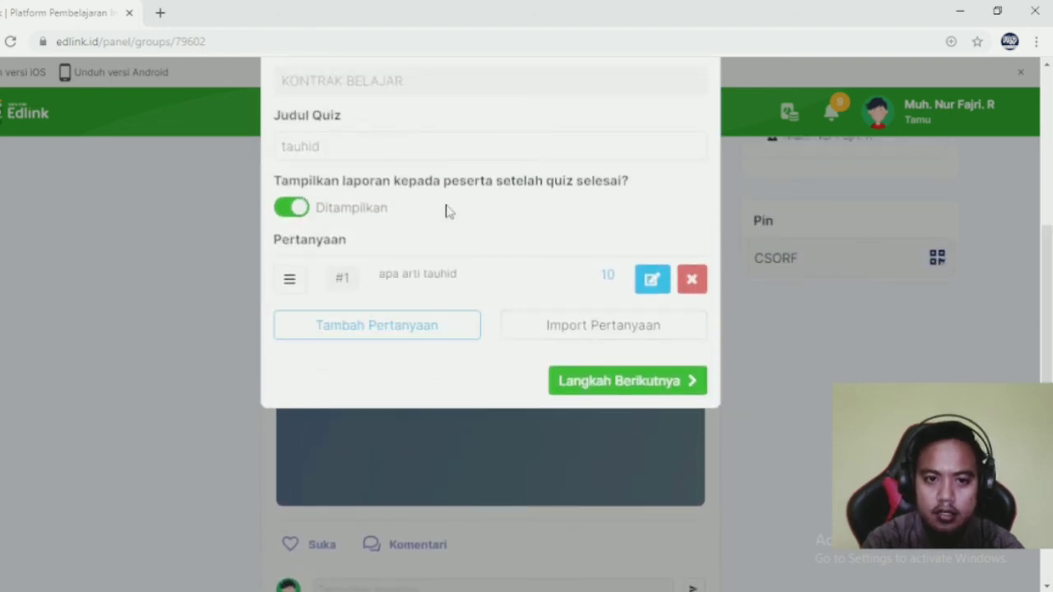
Try to import quiz questions from "latar belakang judul 1,2,3 SIDANG JUDUL TESIS.docx" in the TESIS S2 folder.
click(601, 331)
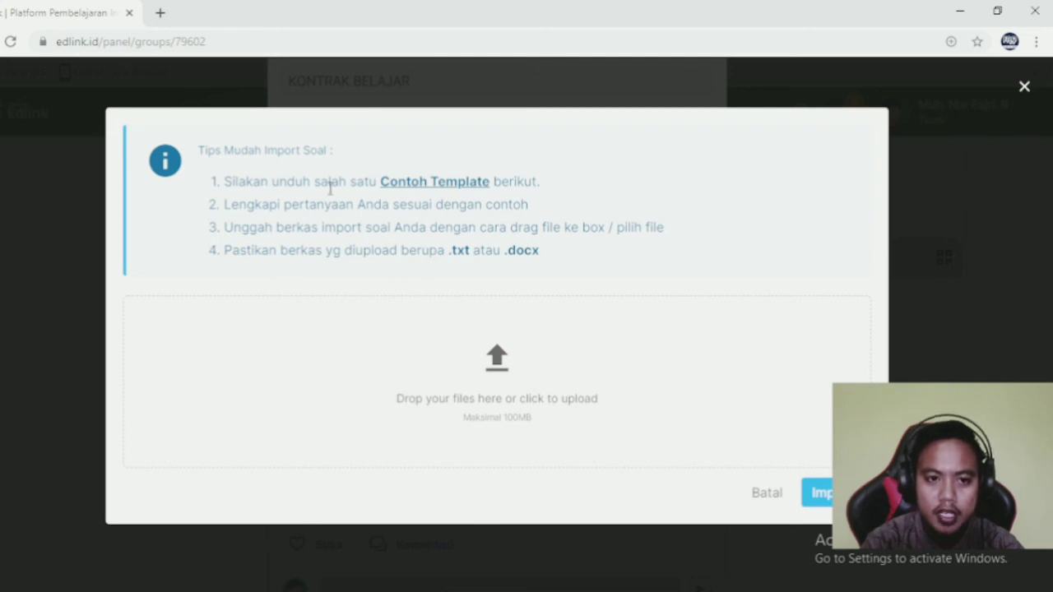
click(485, 404)
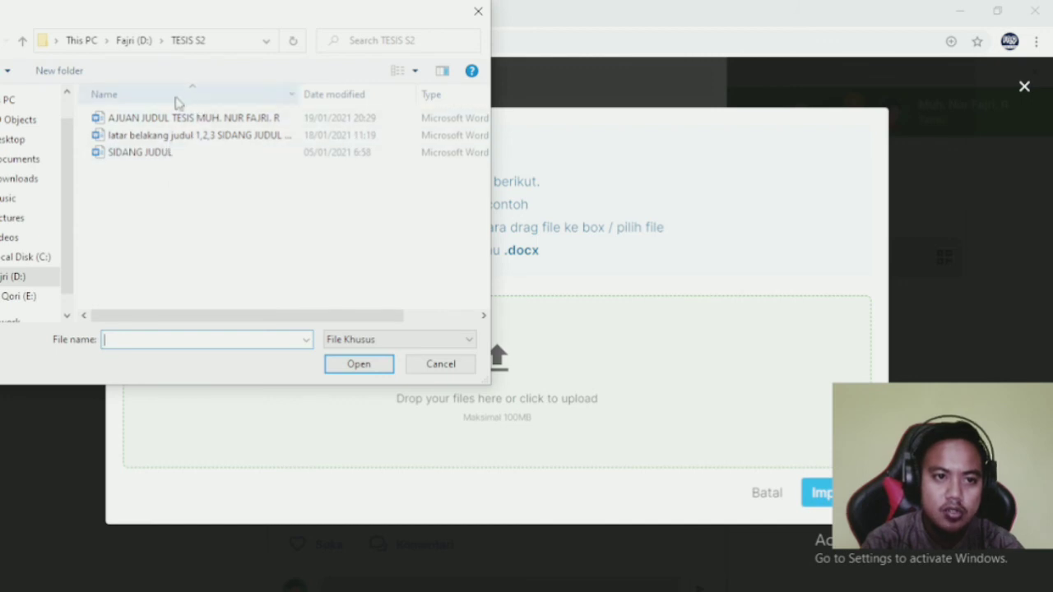
click(33, 298)
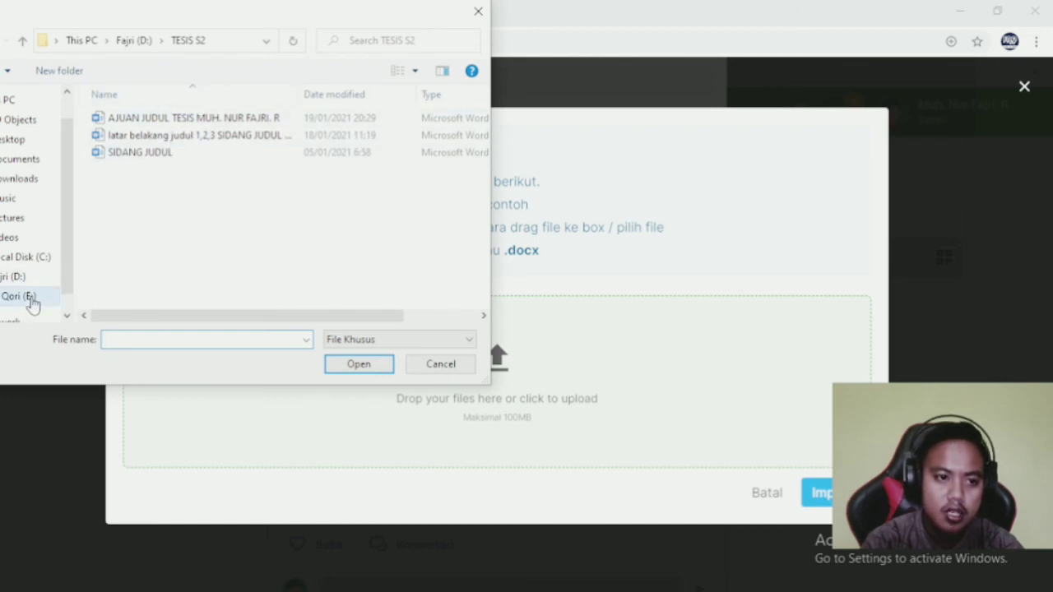
click(29, 239)
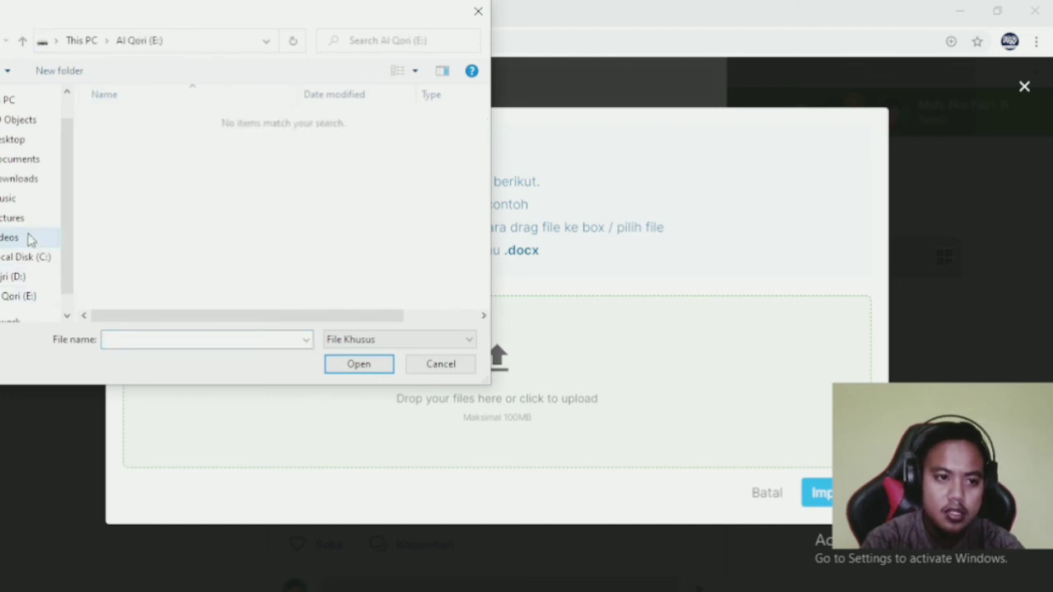
click(29, 283)
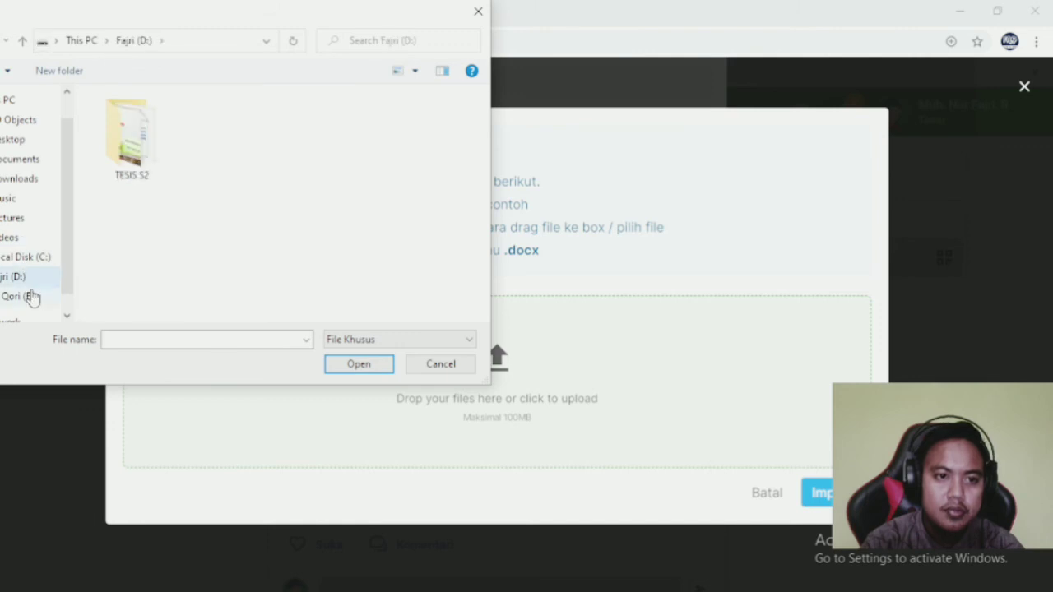
double_click(119, 130)
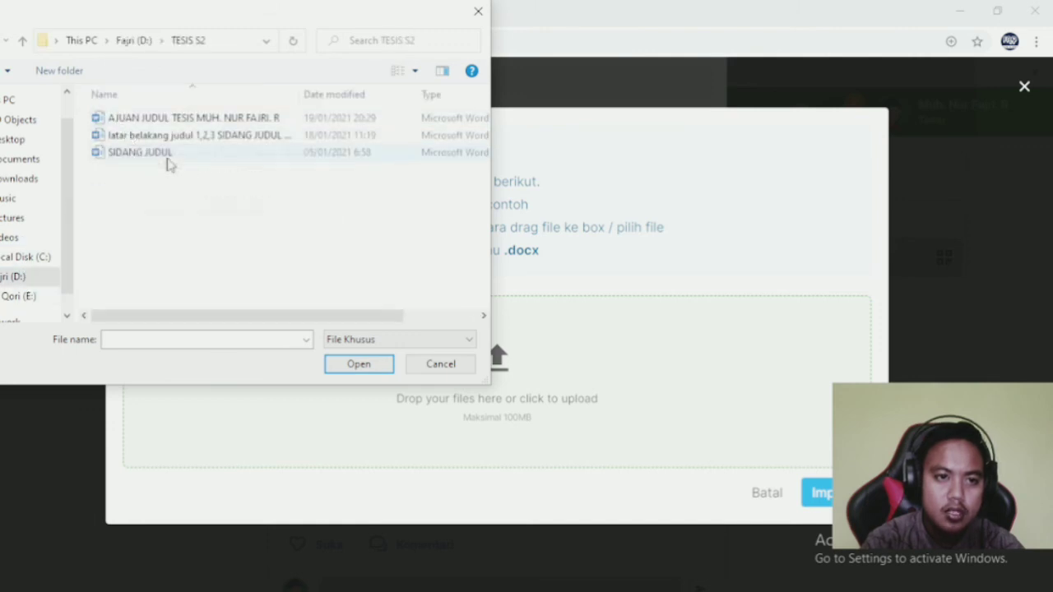
click(186, 138)
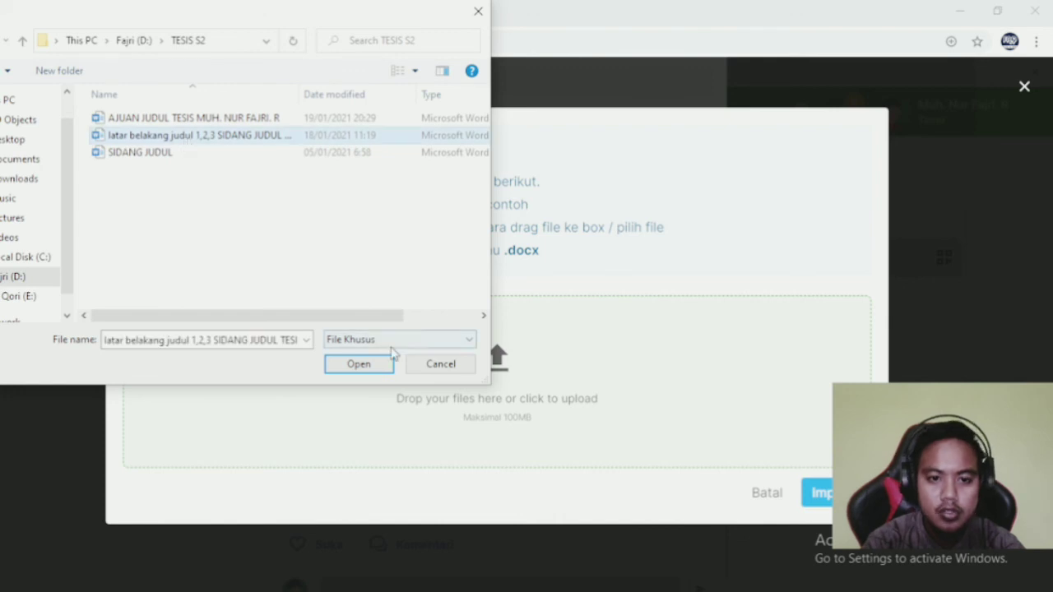
click(360, 365)
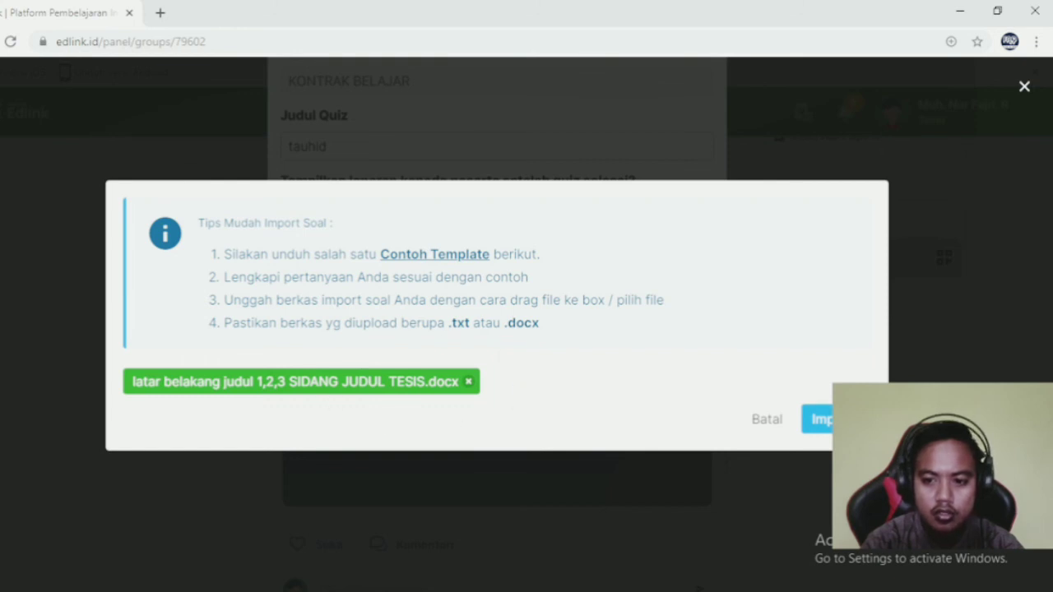
click(818, 419)
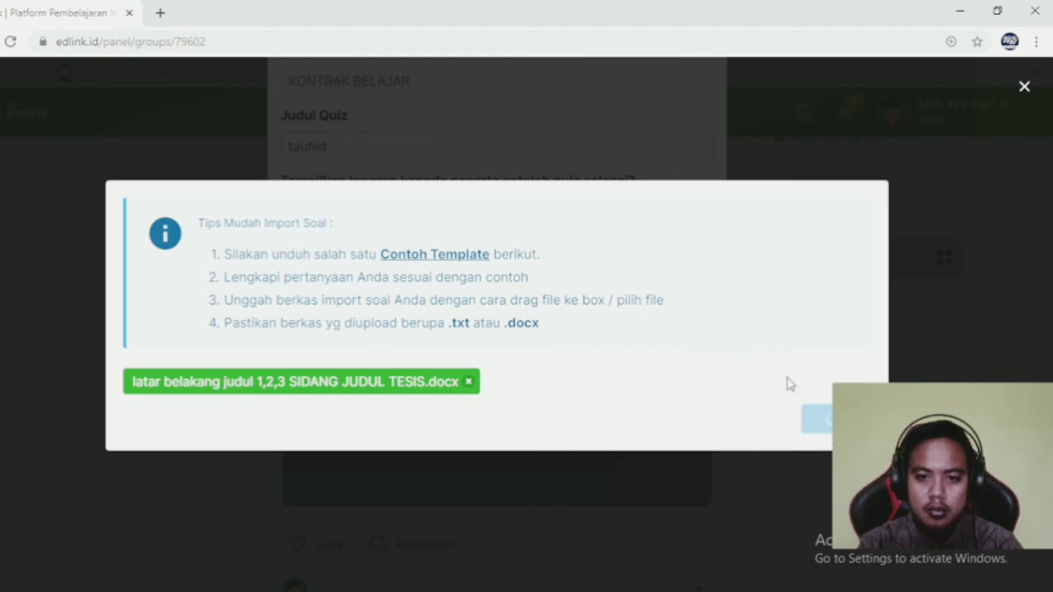
click(1023, 89)
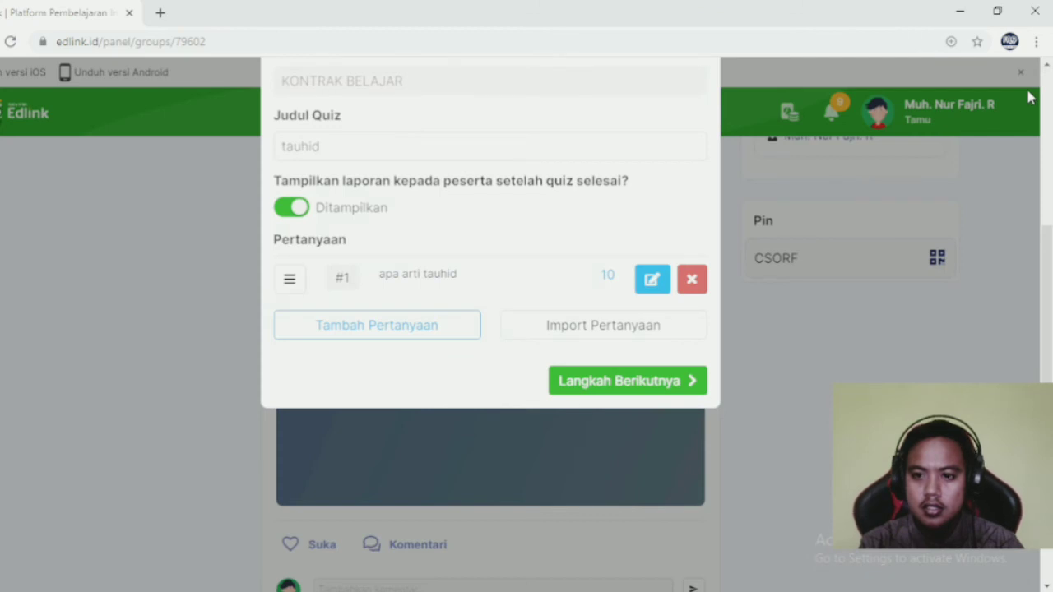
Set the tauhid quiz's deadline to 22 January 2021 and share the quiz in the class immediately.
click(606, 379)
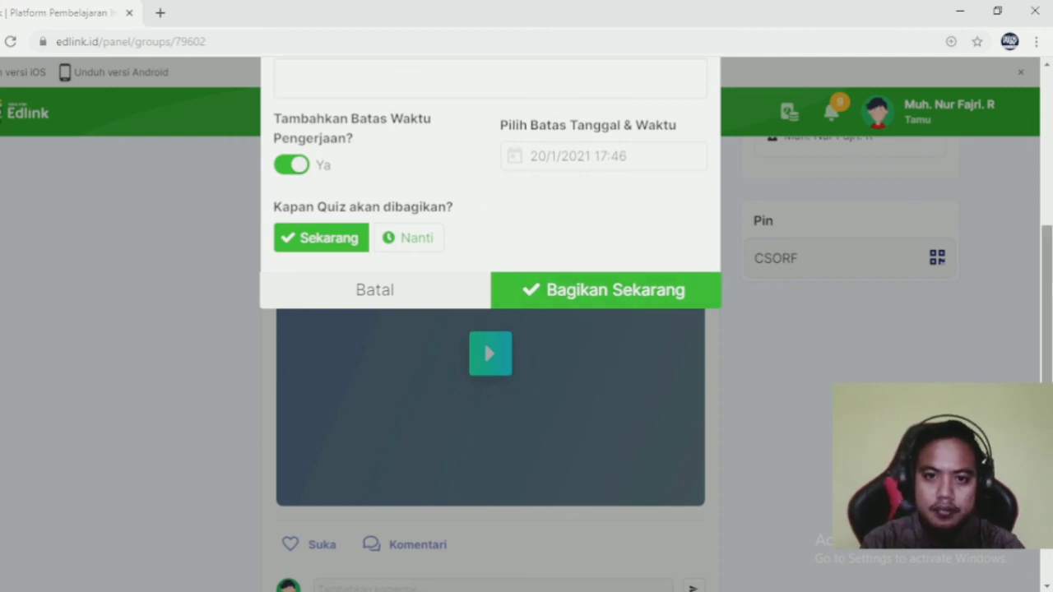
scroll(913, 262, up, 2)
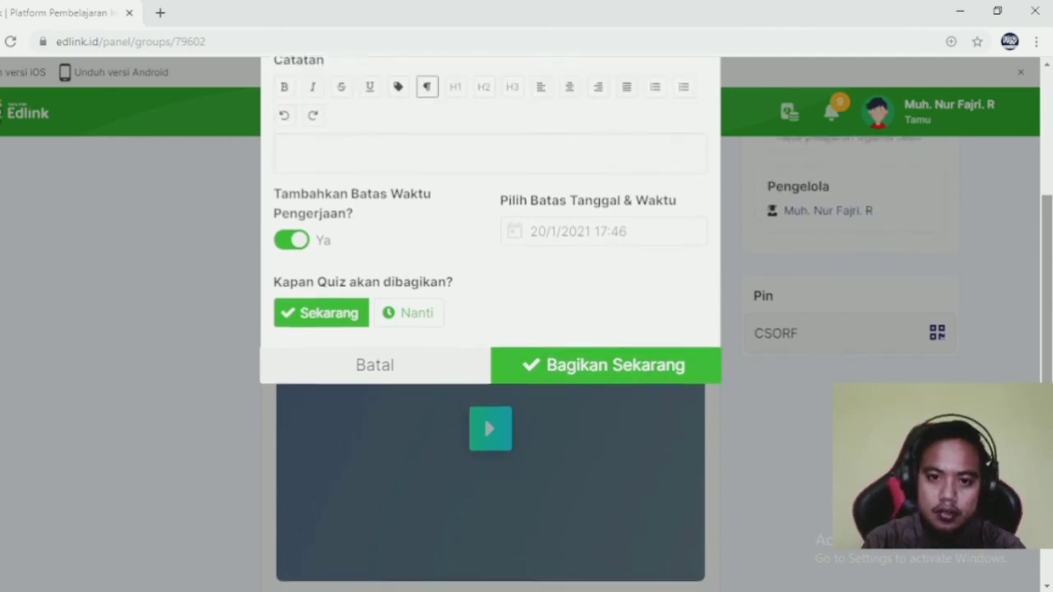
click(543, 247)
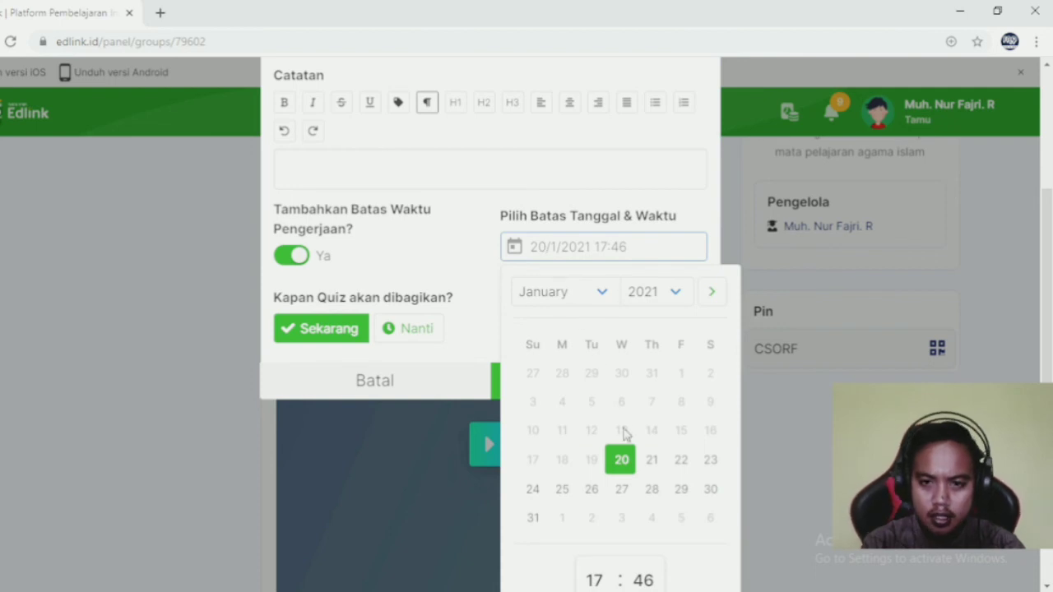
click(681, 465)
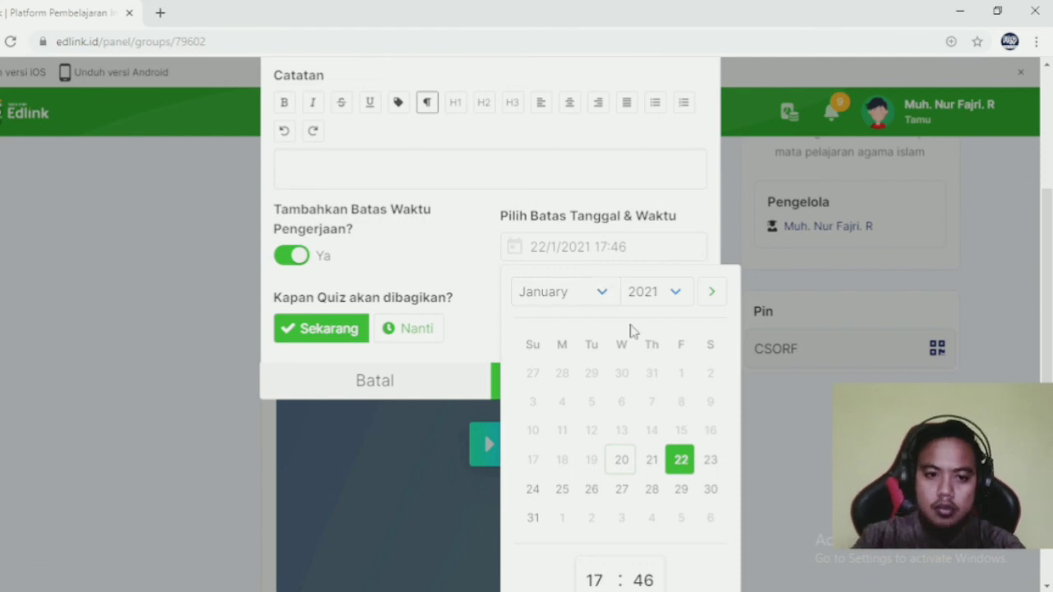
drag(1051, 266, 1050, 289)
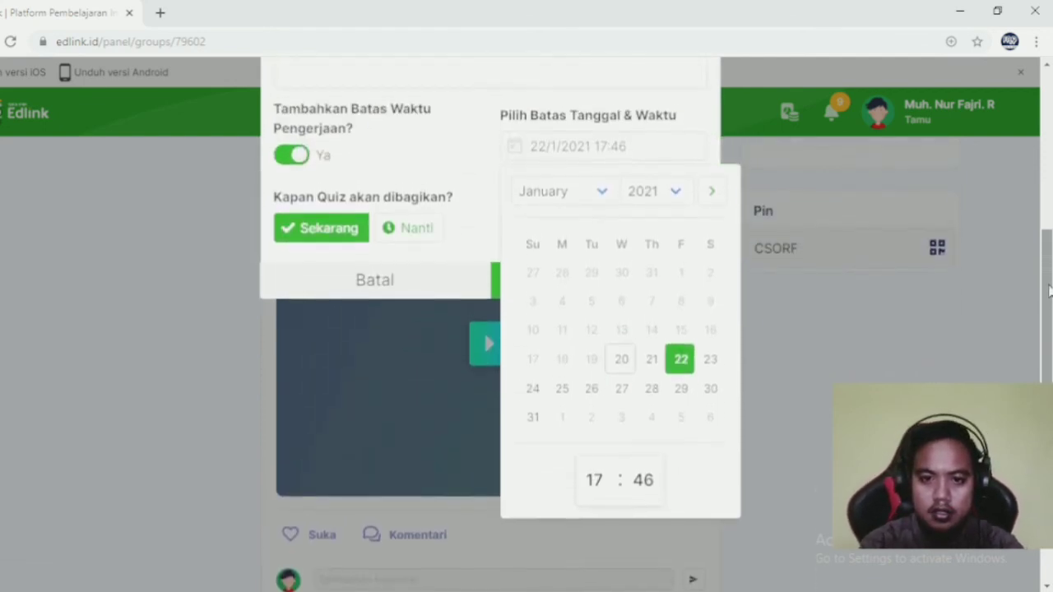
click(482, 252)
click(552, 306)
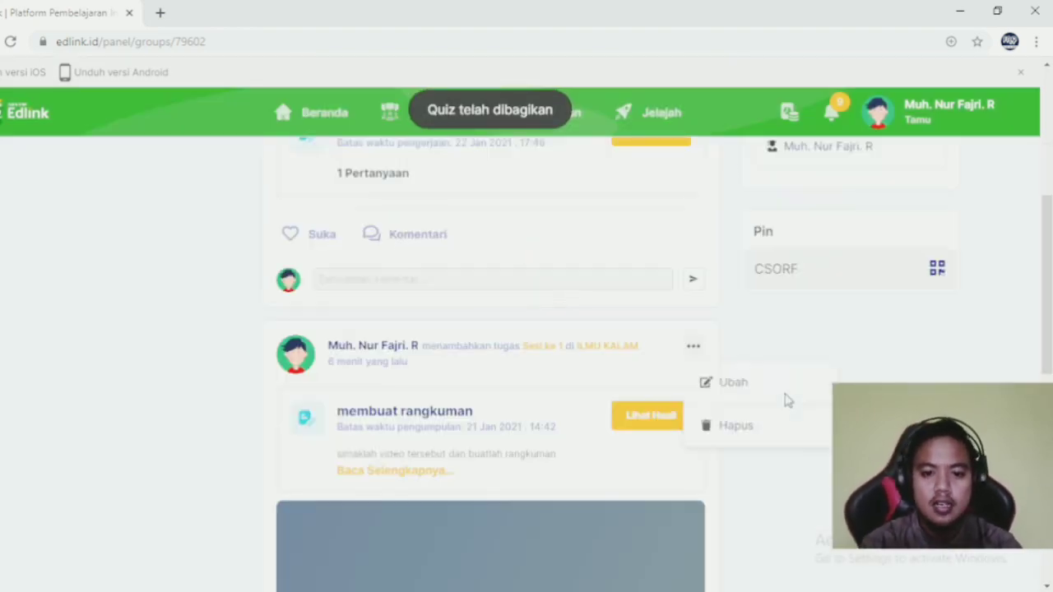
Examine the tauhid quiz's results page, including its questions and quiz report, and return to the class discussion timeline.
scroll(808, 414, up, 2)
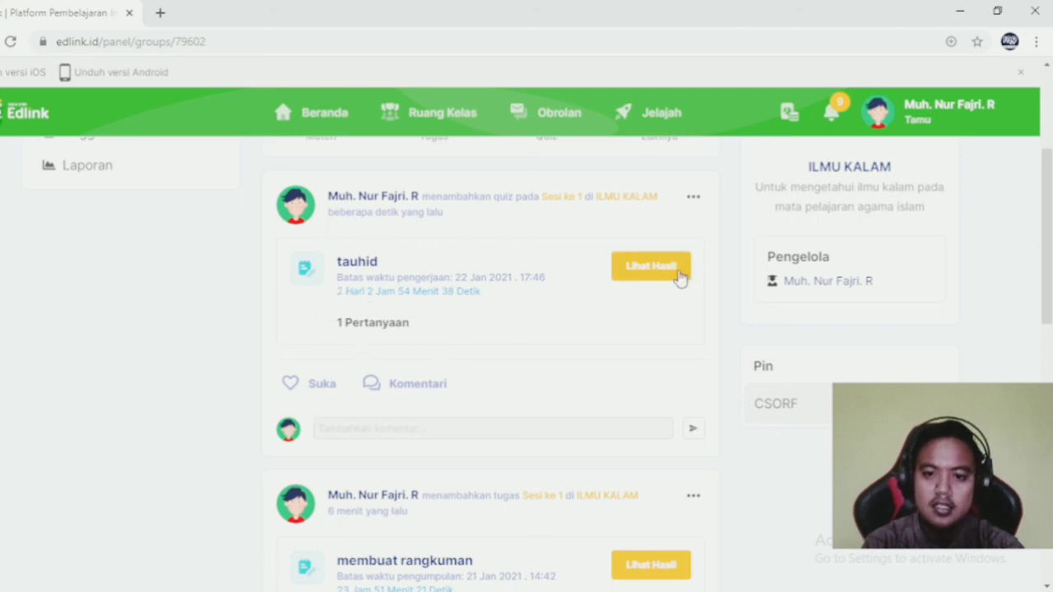
click(651, 267)
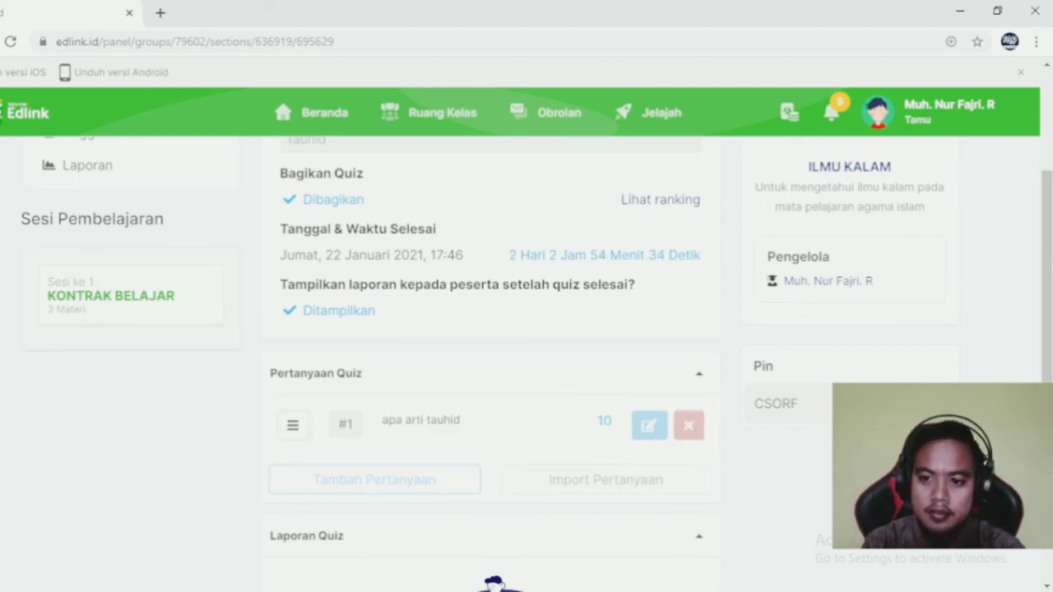
drag(1046, 265, 1030, 348)
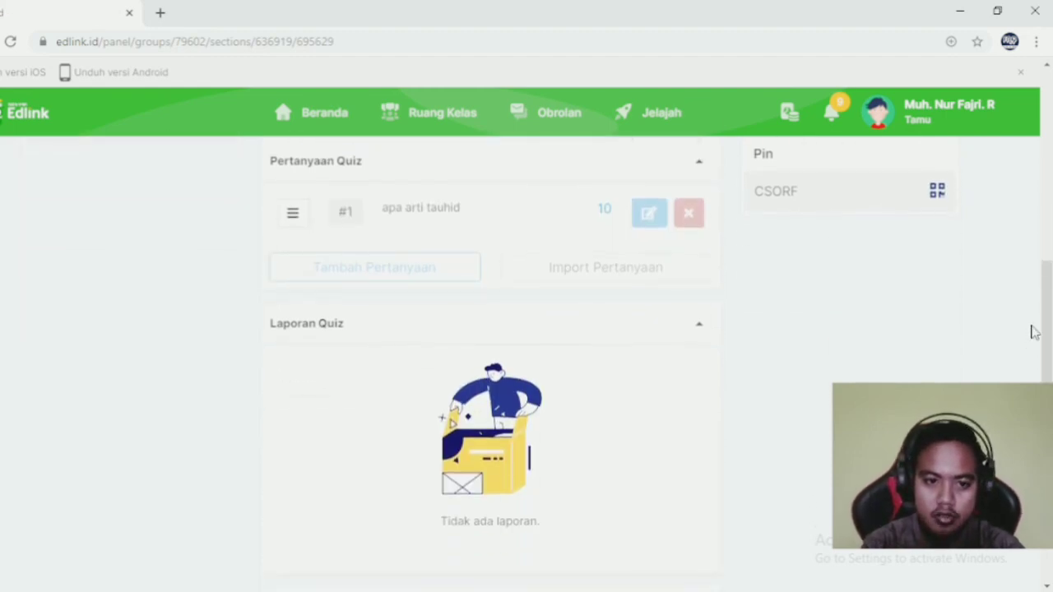
click(700, 326)
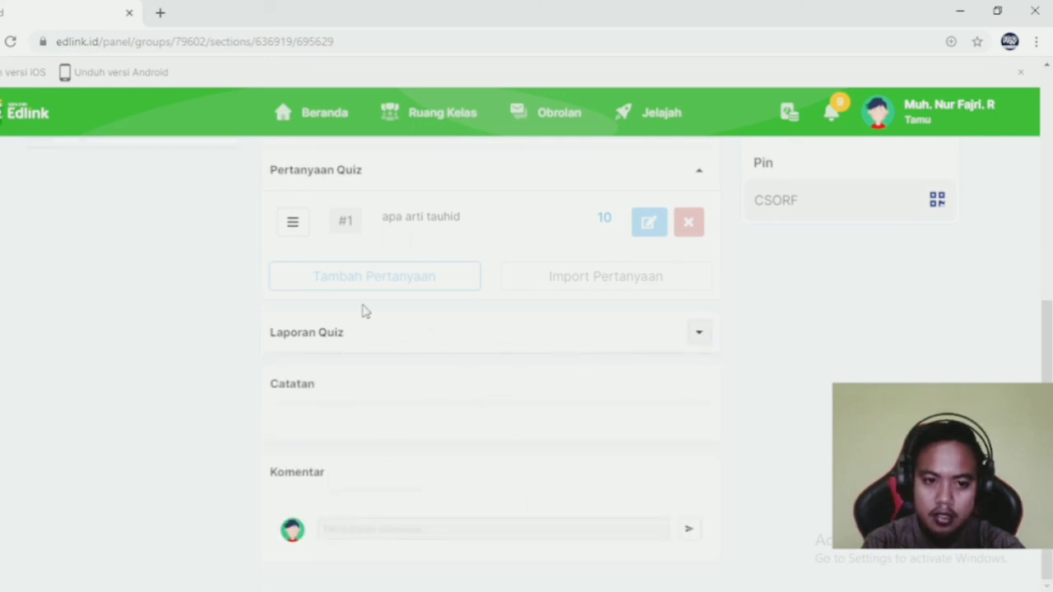
click(700, 331)
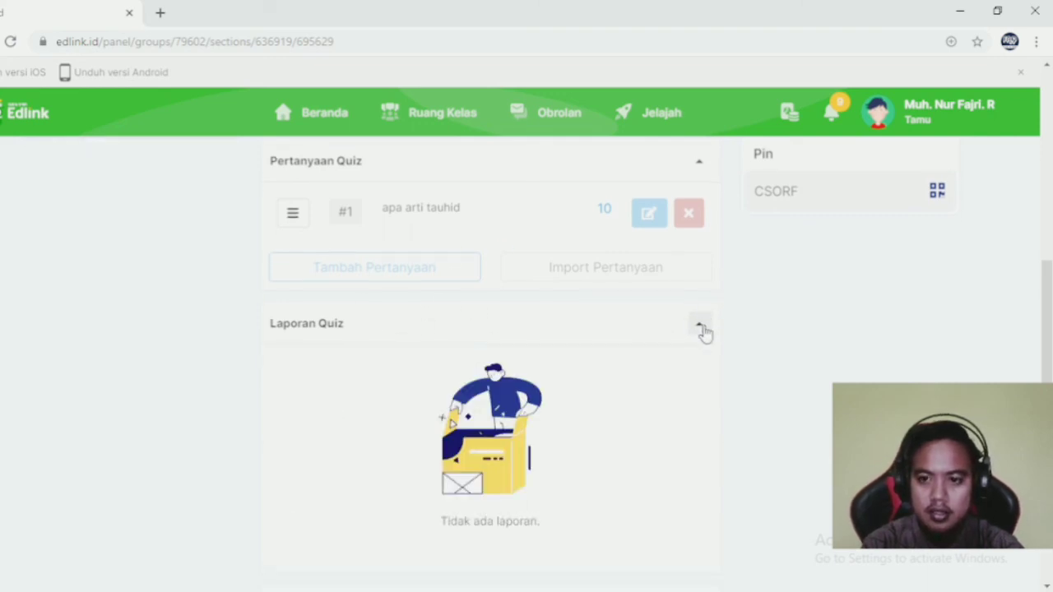
drag(1046, 313, 1046, 122)
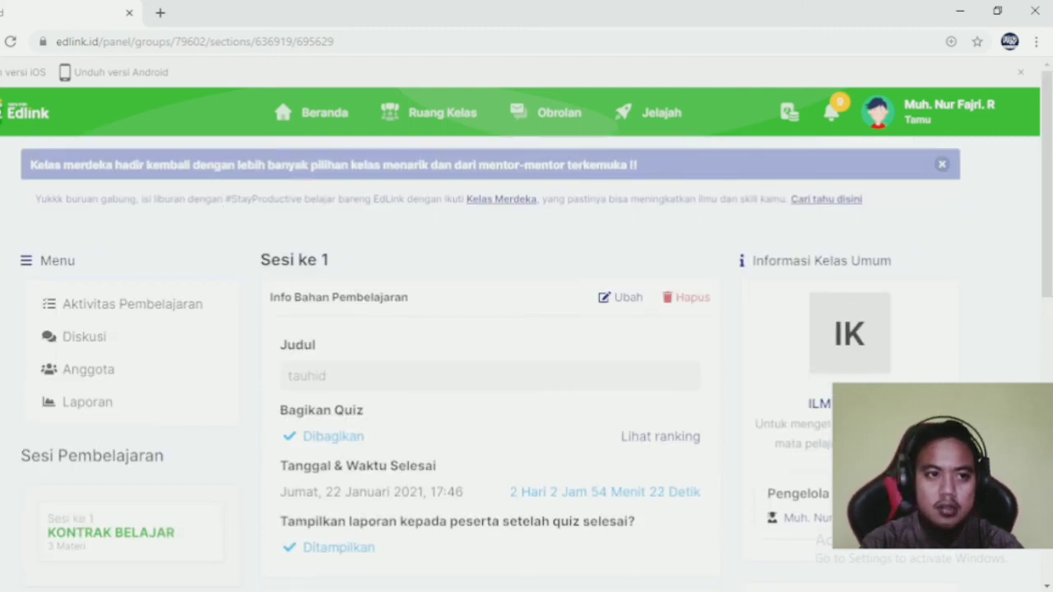
key(alt+Left)
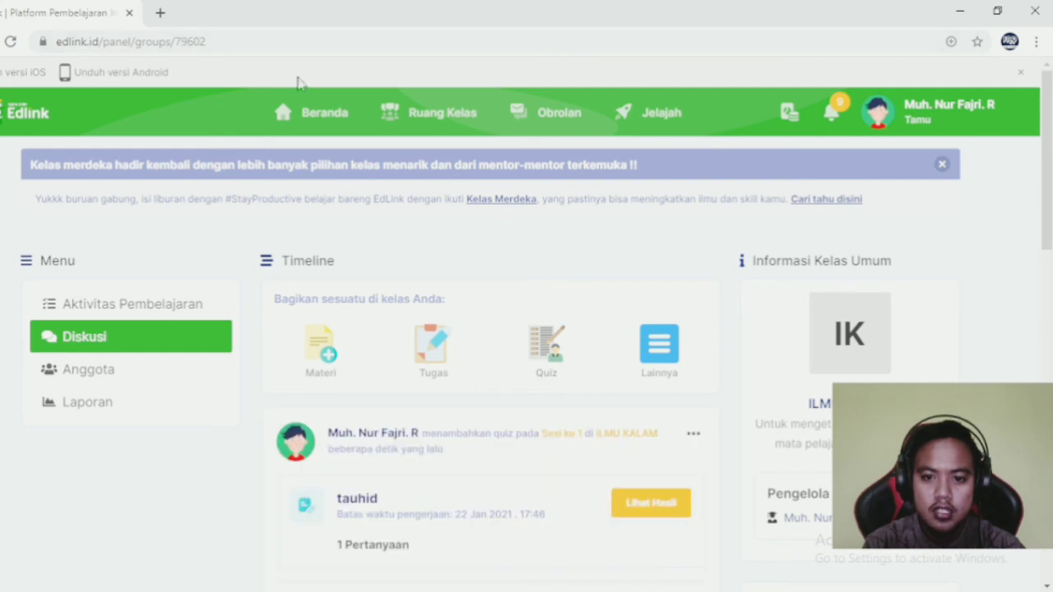
mouse_move(1047, 197)
mouse_down()
mouse_move(1047, 272)
mouse_move(1049, 180)
mouse_up()
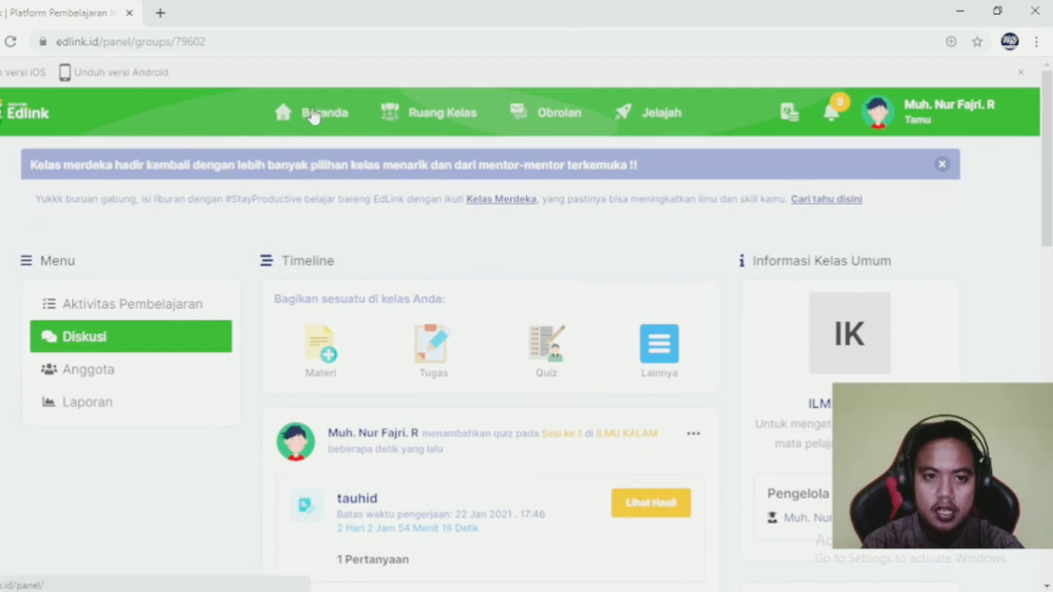
Return to the Edlink home page (Beranda) and log out of the account.
click(313, 114)
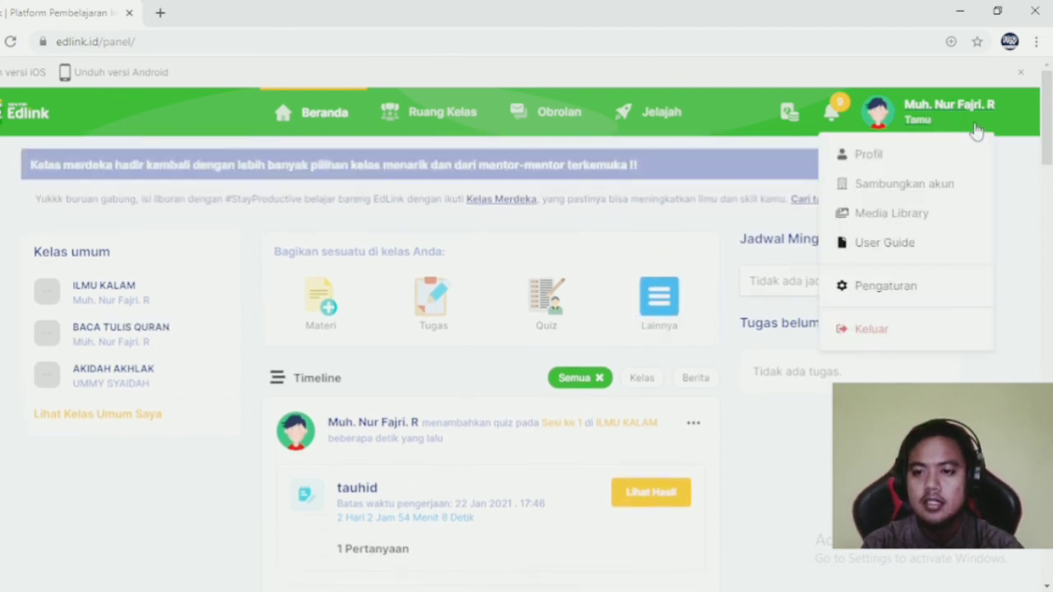
mouse_move(836, 119)
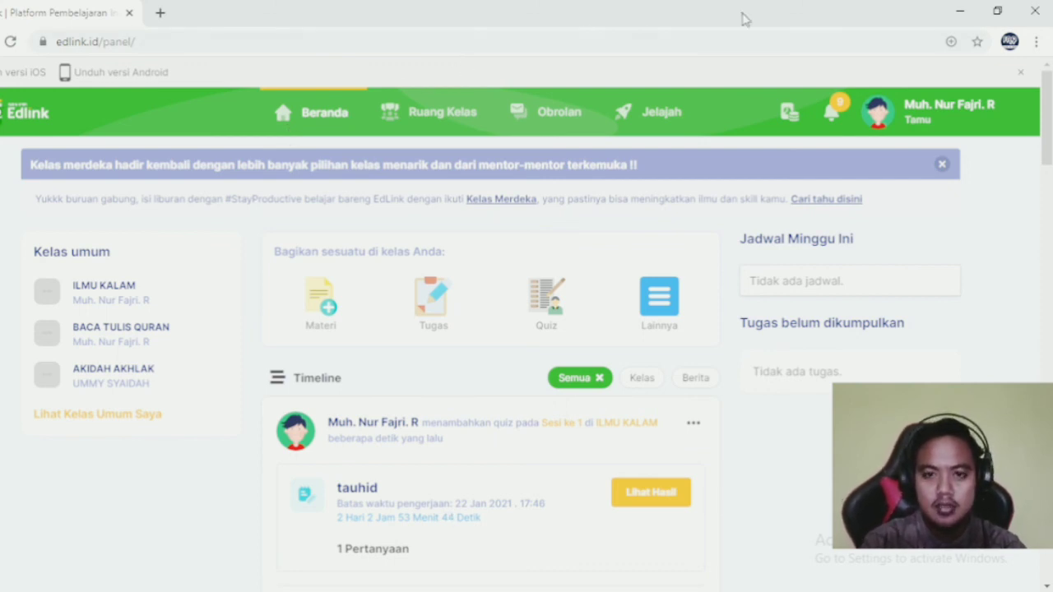
click(929, 121)
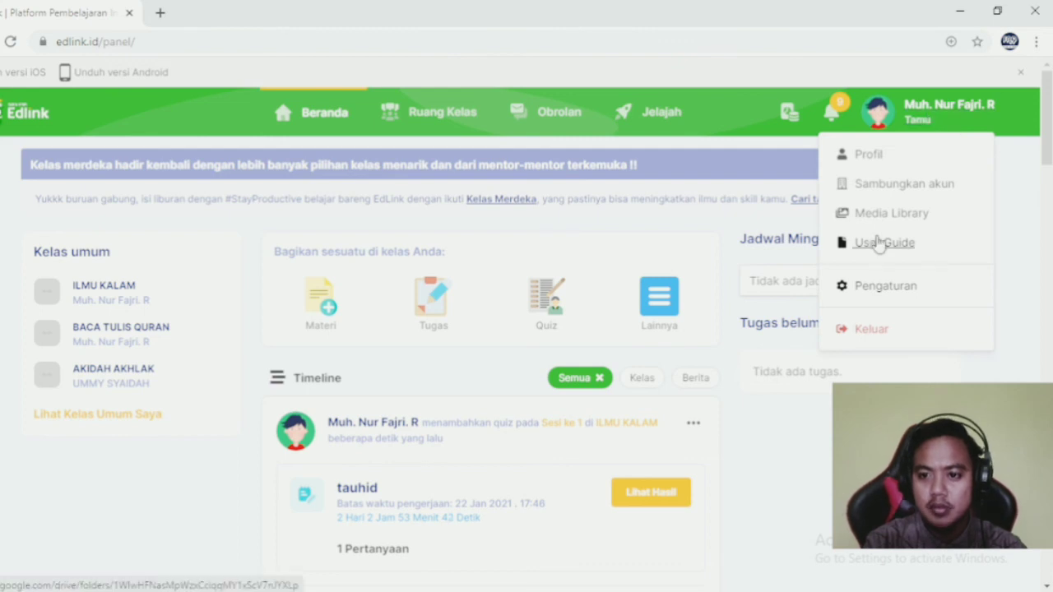
click(867, 331)
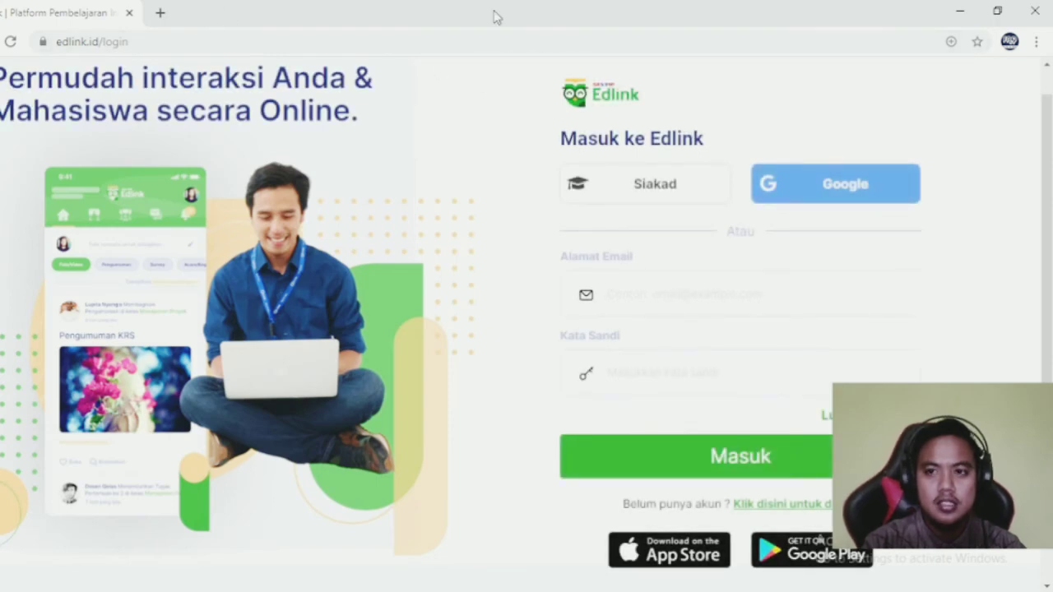
Minimize the browser window and refresh the Windows desktop twice.
click(960, 11)
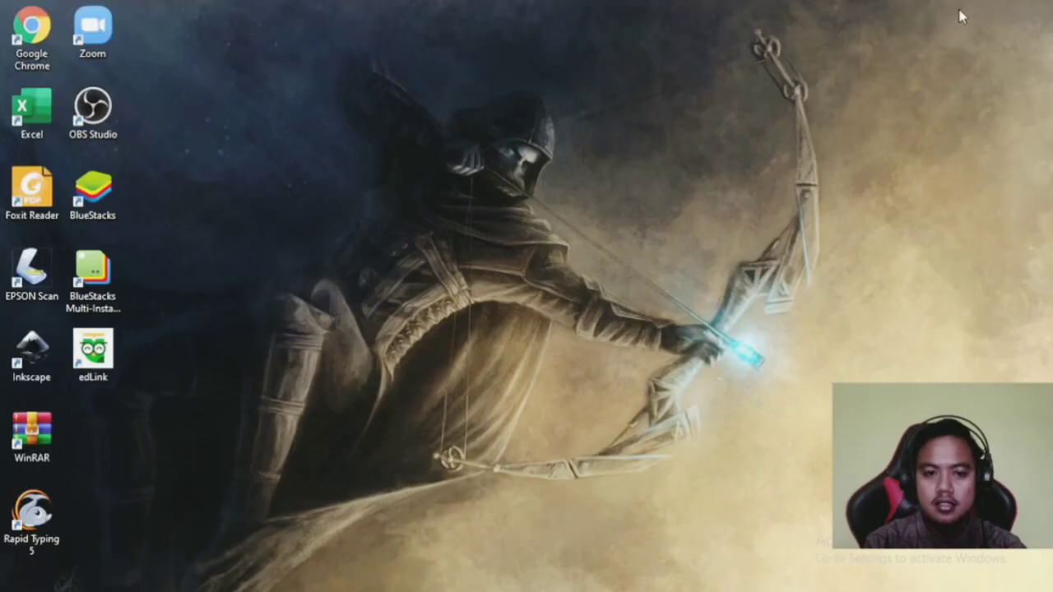
right_click(437, 85)
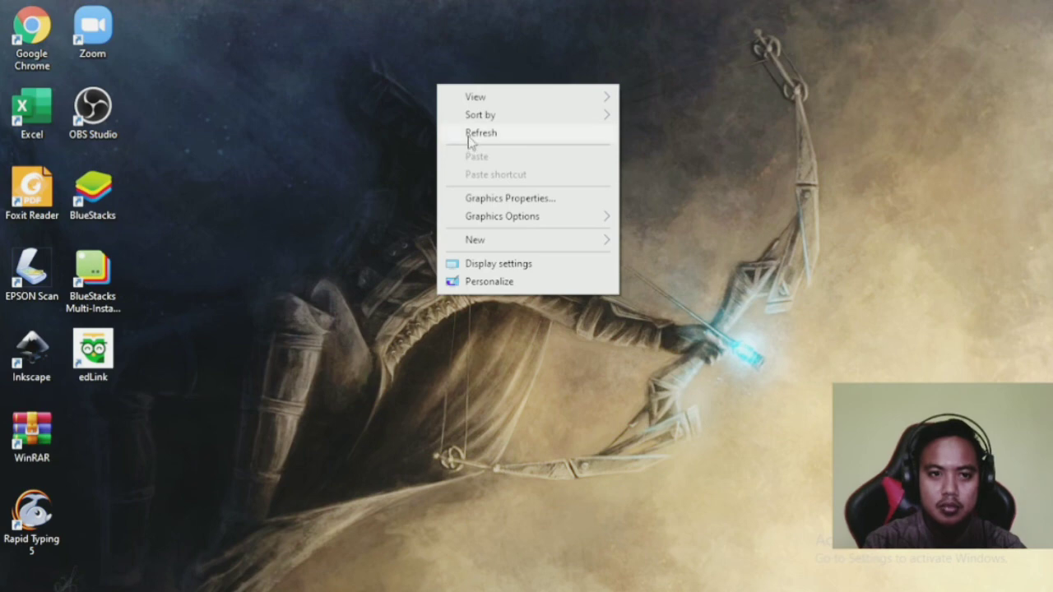
click(468, 136)
right_click(469, 137)
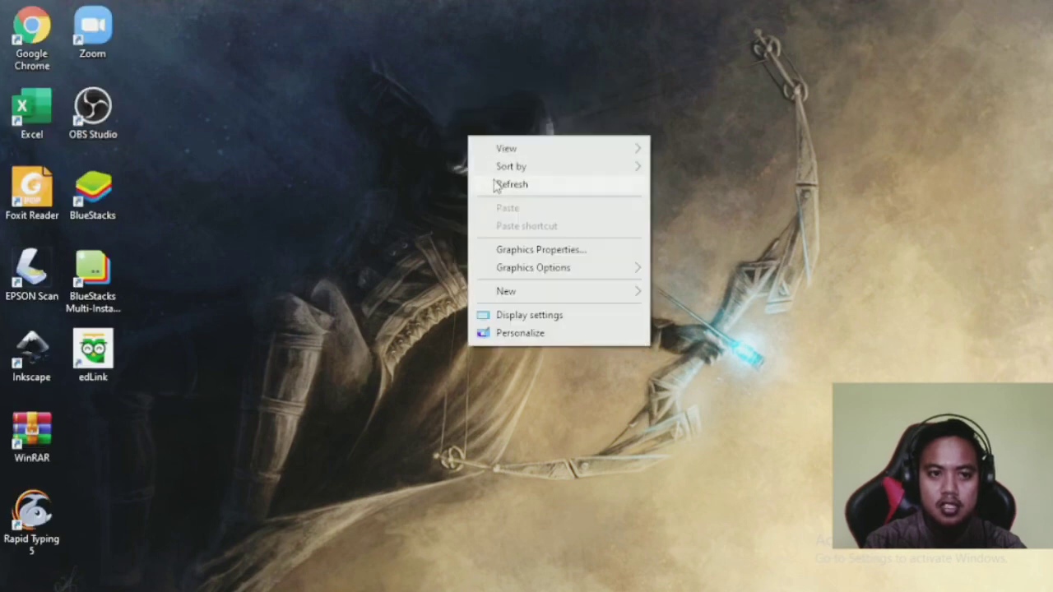
click(497, 185)
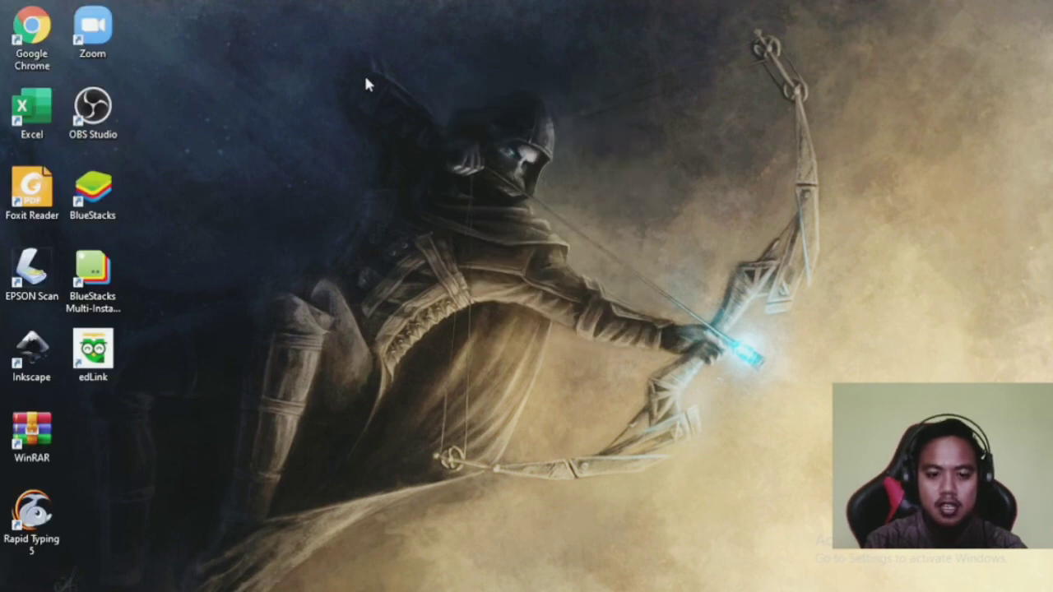